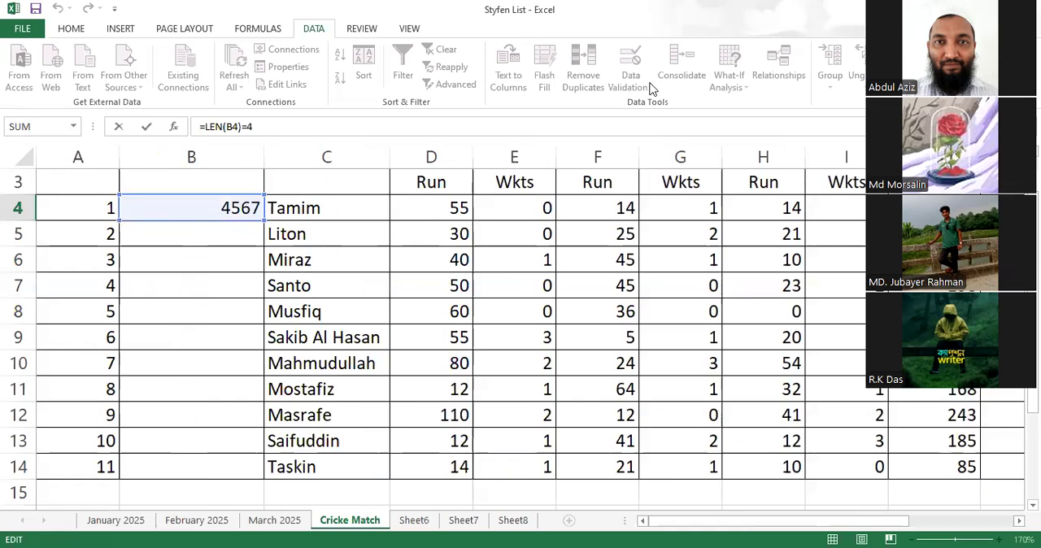
- Abandon the open formula edit and clear the number in cell B4
click(206, 213)
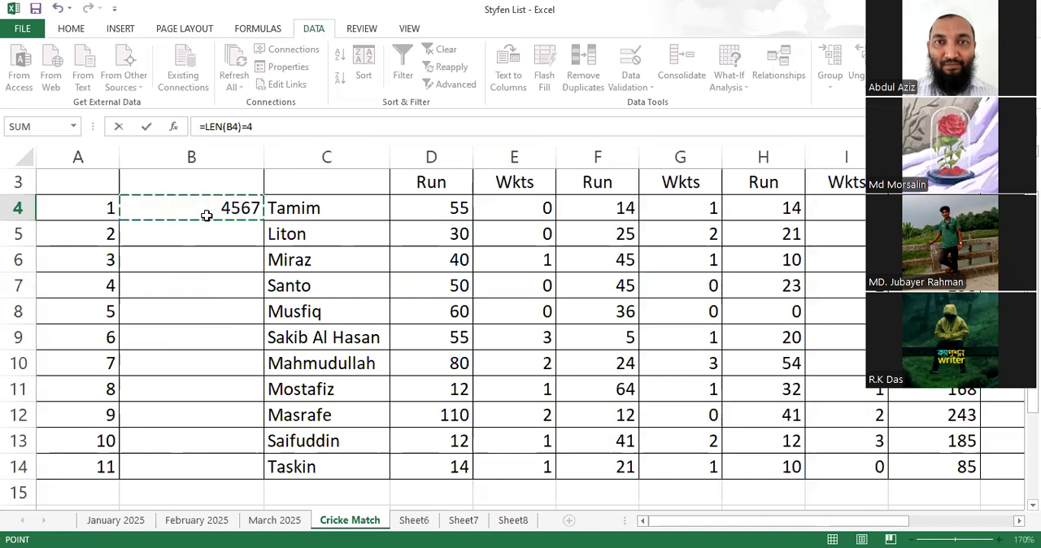
key(Escape)
click(222, 208)
key(Delete)
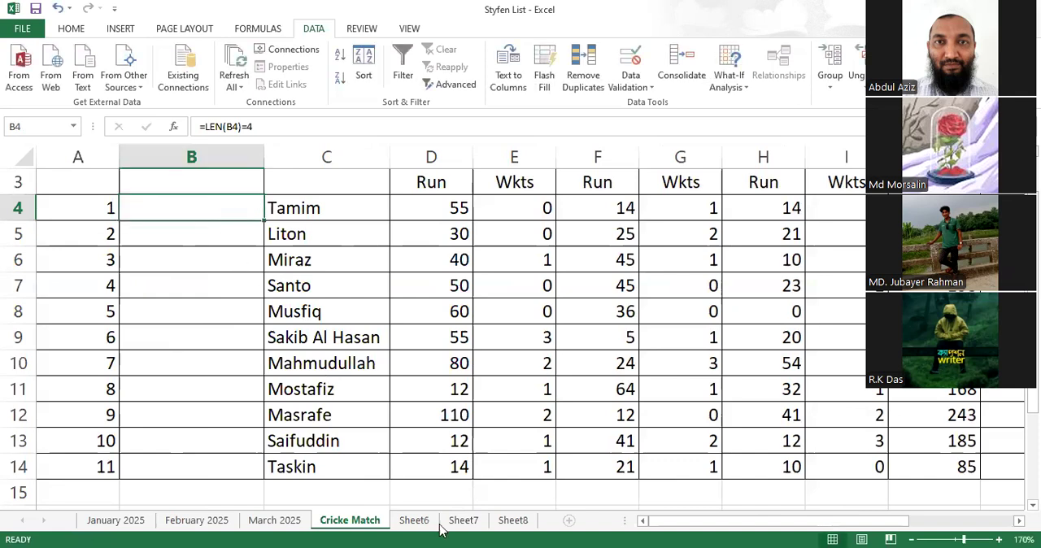
- Remove the cell reference inside the LEN function of the formula in cell N4
drag(846, 530, 896, 504)
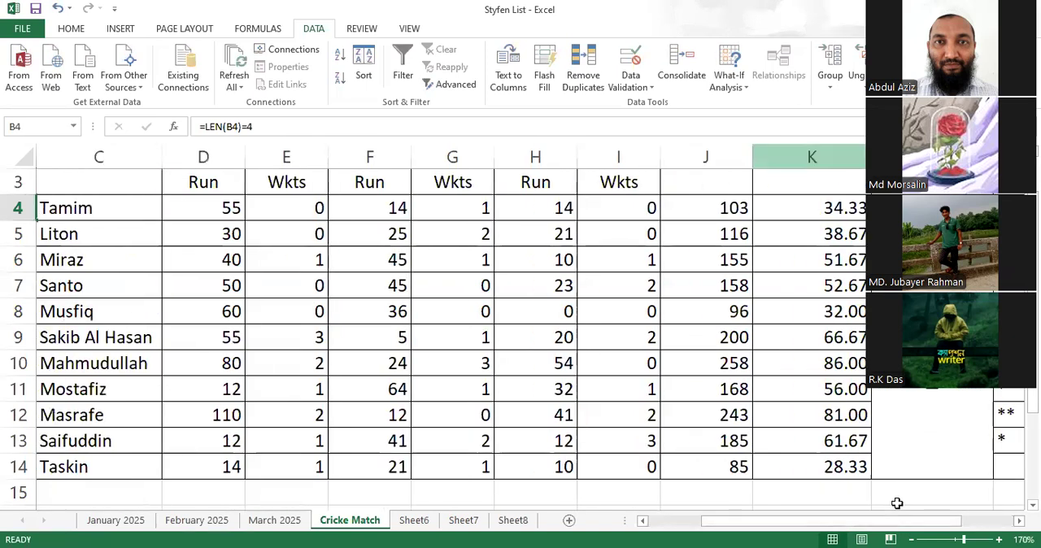
drag(864, 524, 943, 513)
click(911, 208)
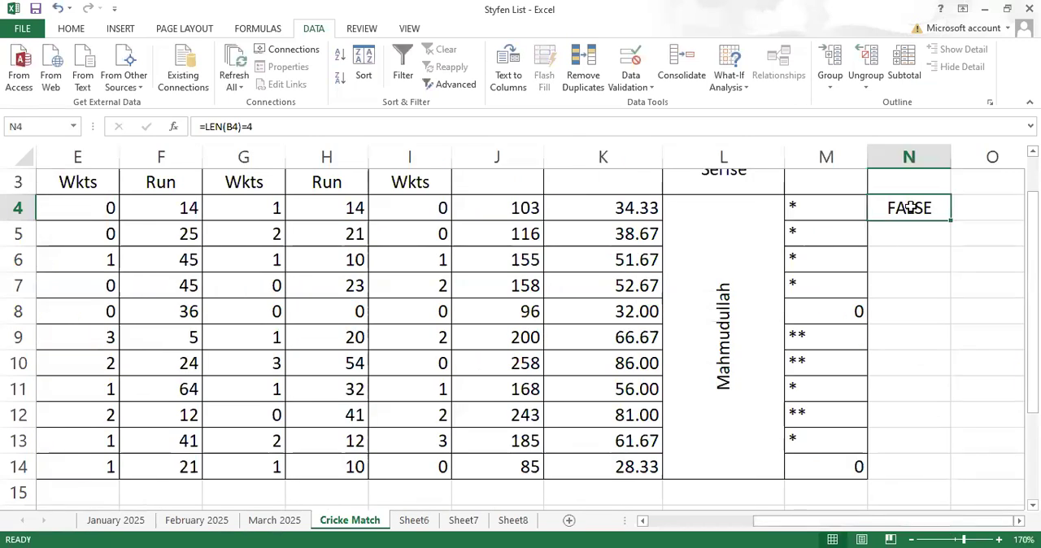
double_click(911, 208)
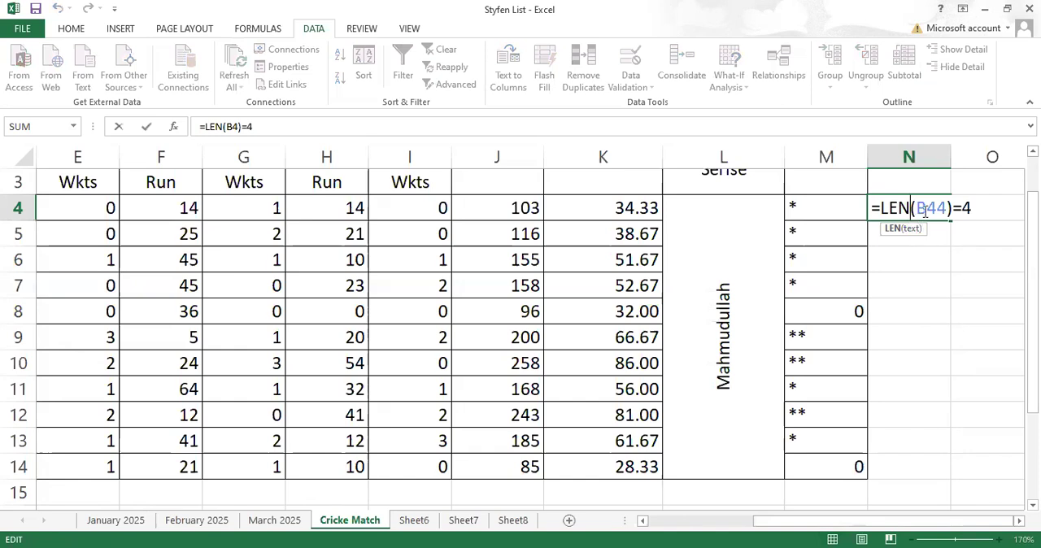
drag(943, 209, 920, 209)
key(Delete)
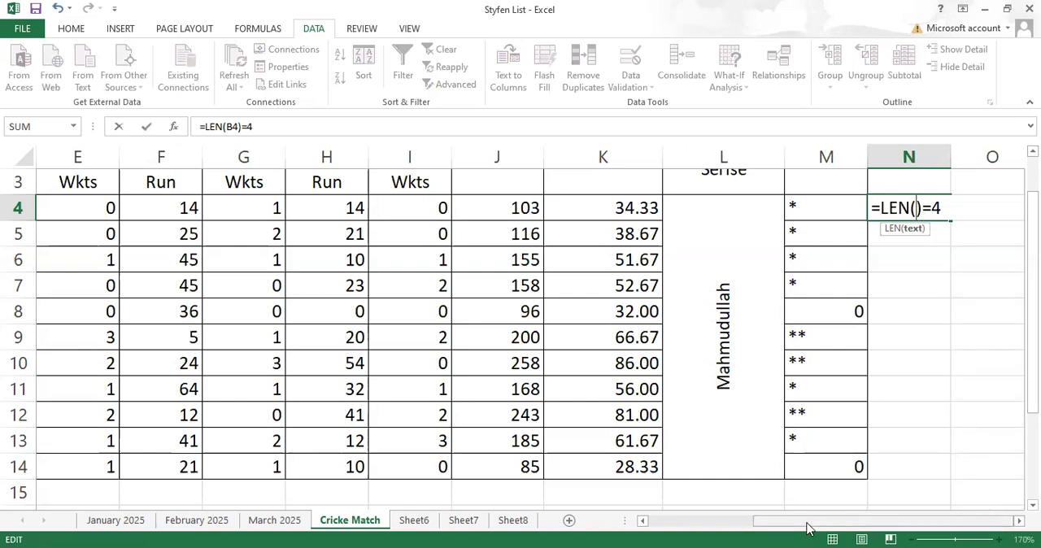
- Use the range B4:B14 as the LEN argument and make it absolute as $B$4:$B$14
drag(806, 522, 697, 523)
click(208, 205)
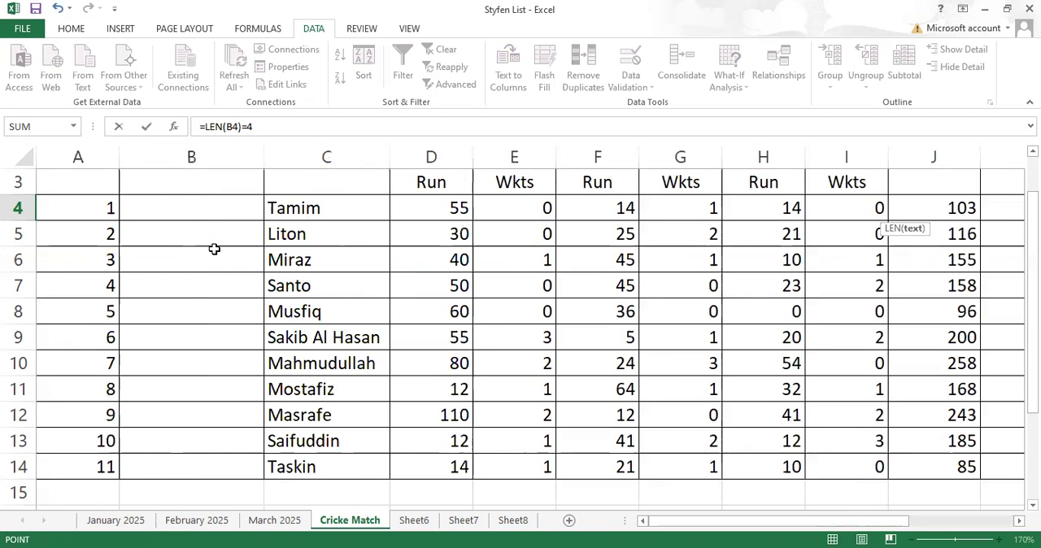
shift+click(215, 460)
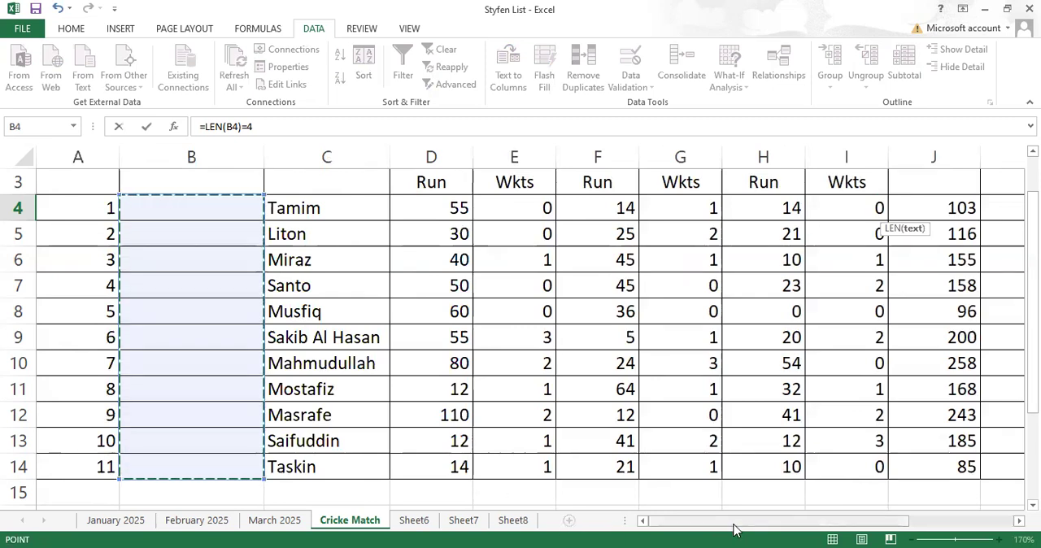
drag(734, 529, 842, 529)
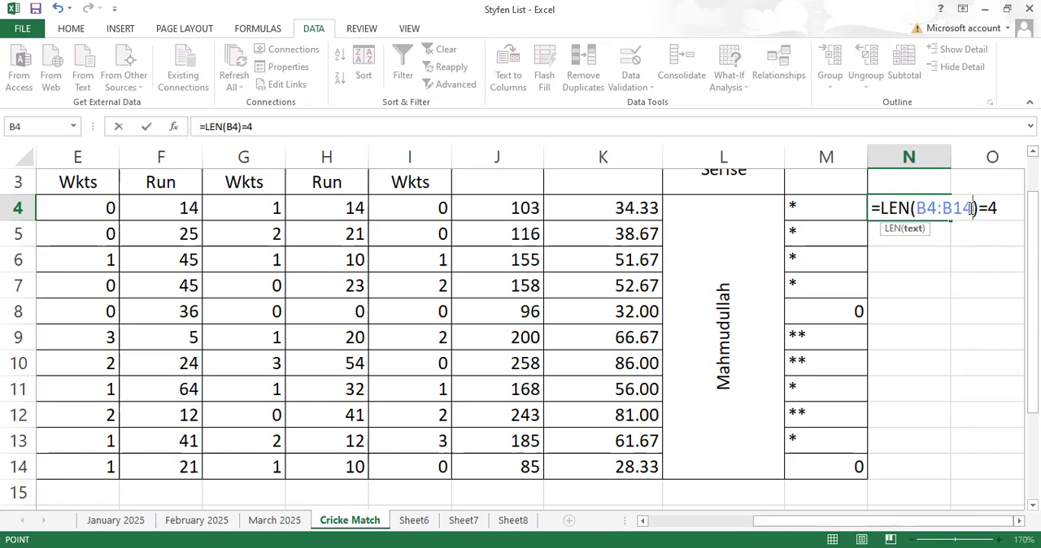
drag(973, 212, 919, 209)
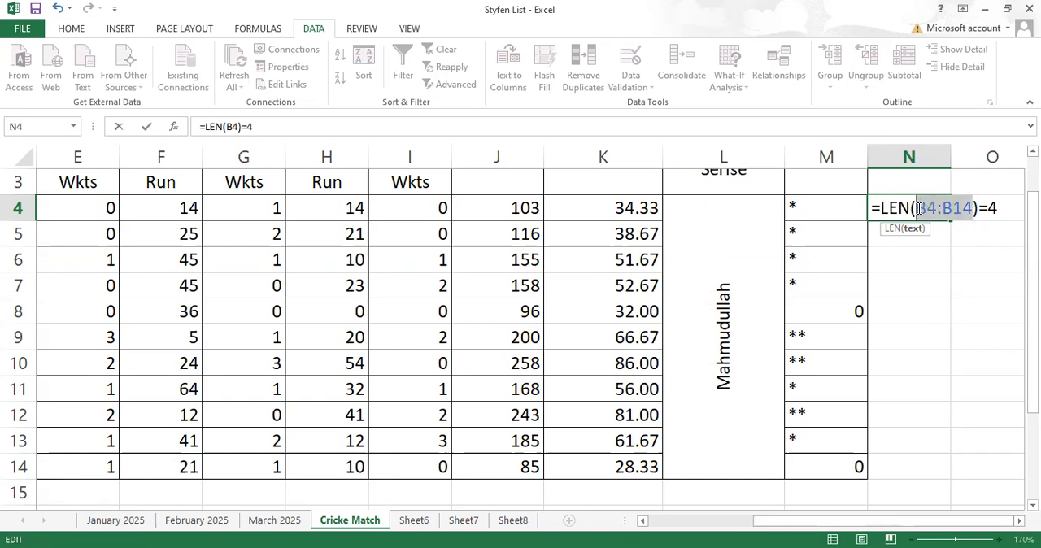
key(F4)
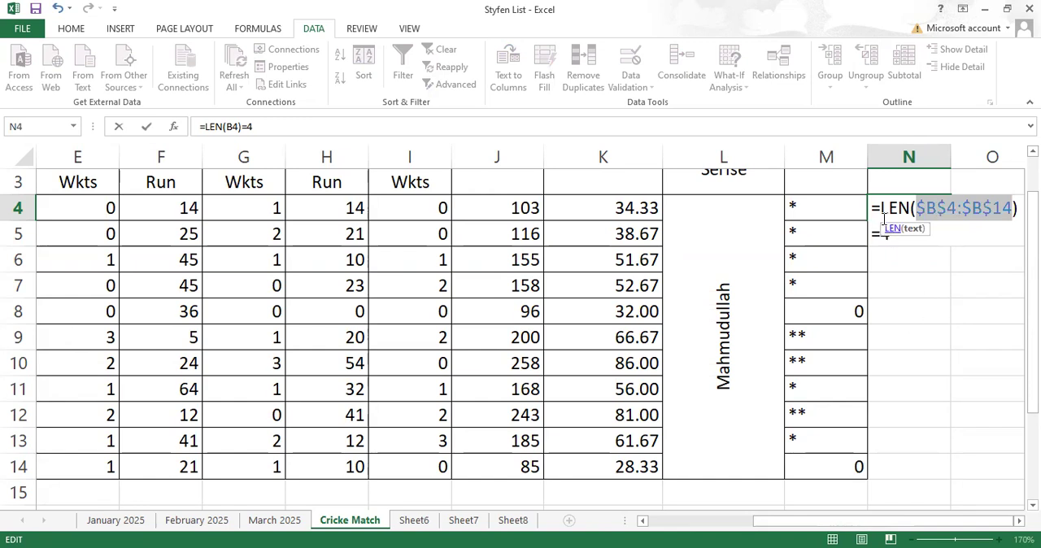
- Remove the =4 comparison from the formula in N4, copy the text =LEN($B$4:$B$14) and commit the formula
drag(873, 208, 1015, 211)
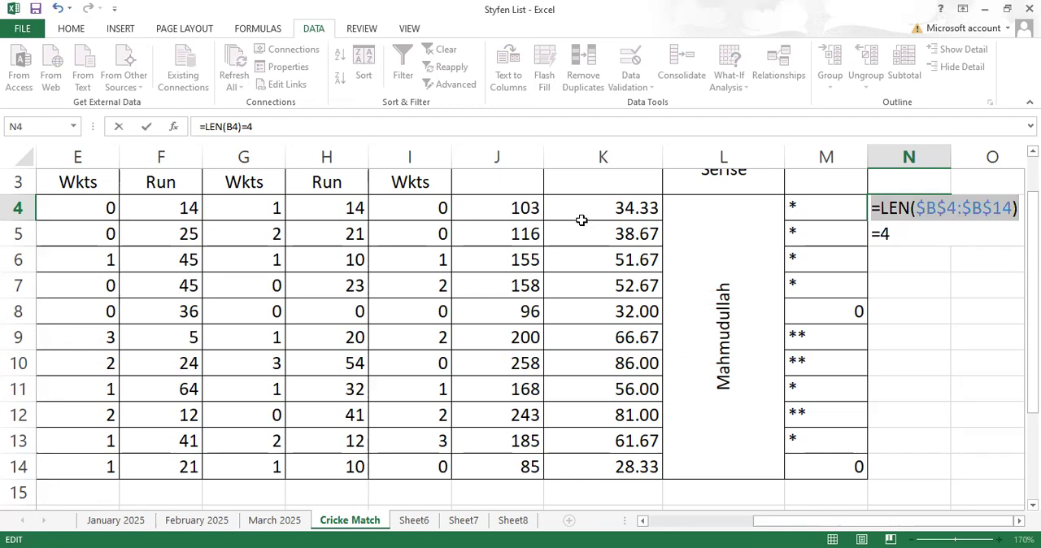
drag(892, 232, 870, 238)
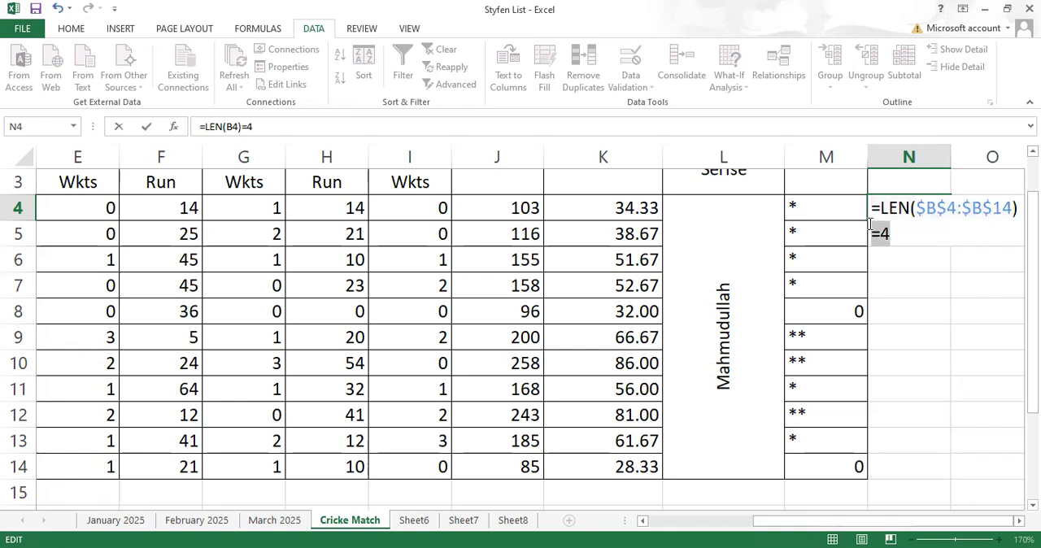
key(BackSpace)
drag(1019, 210, 861, 207)
key(ctrl+c)
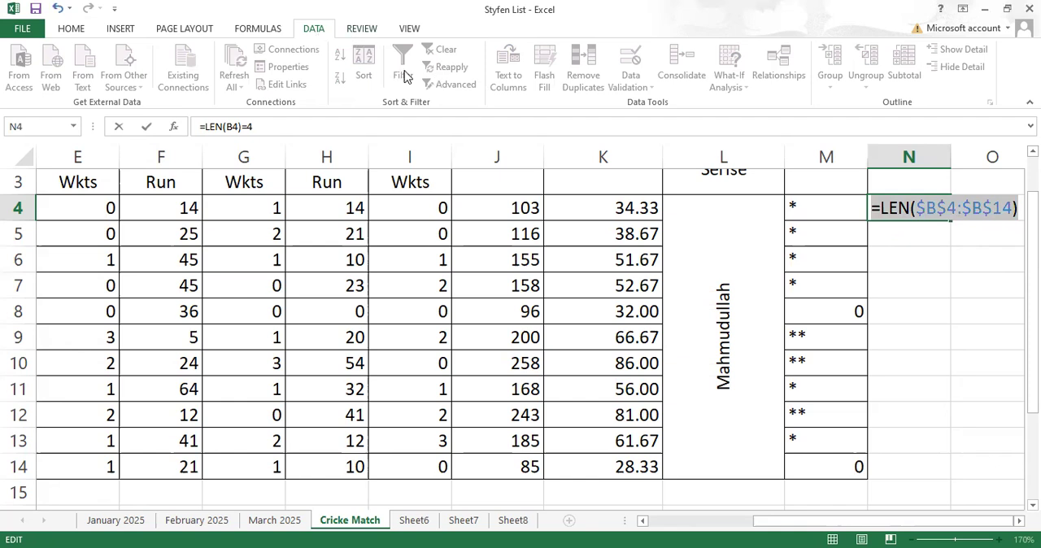
click(924, 208)
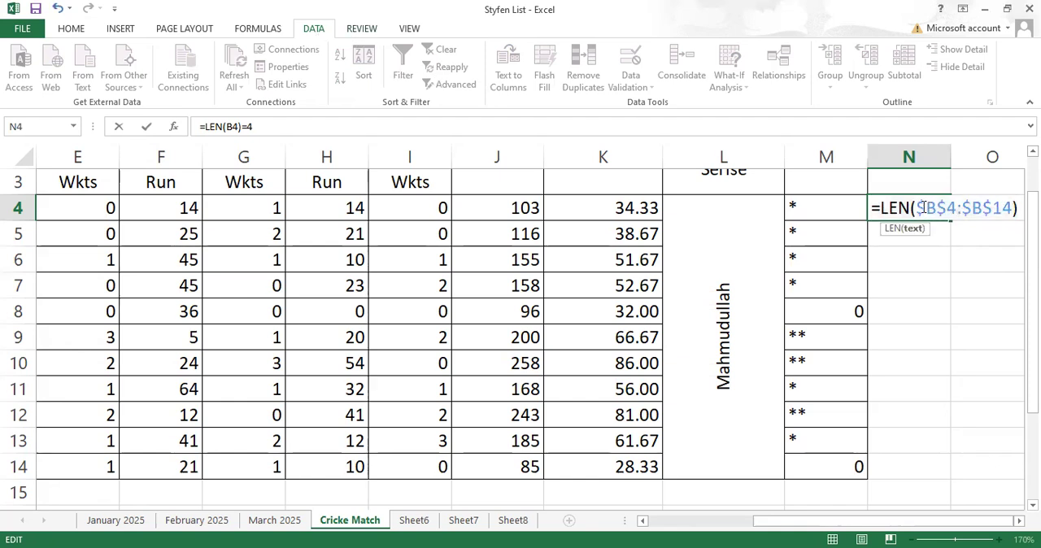
key(Return)
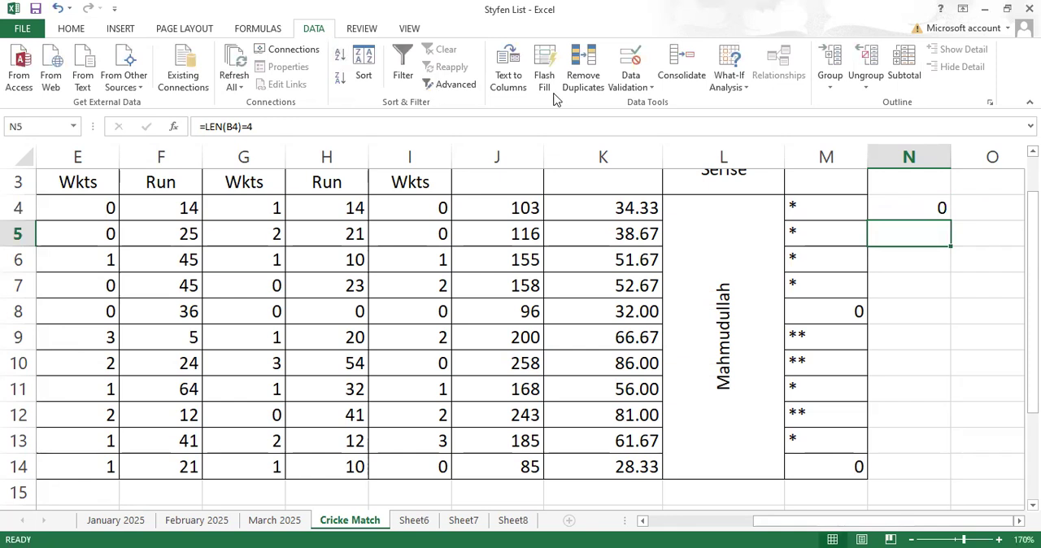
- Apply Custom data validation to cell B4 with the copied formula =LEN($B$4:$B$14)
click(635, 521)
click(230, 207)
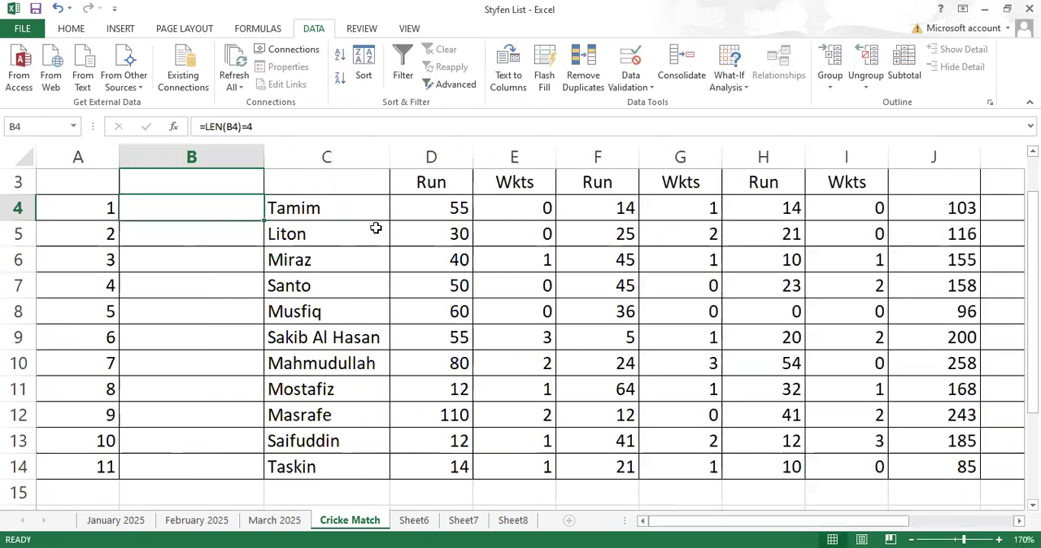
click(630, 85)
click(635, 104)
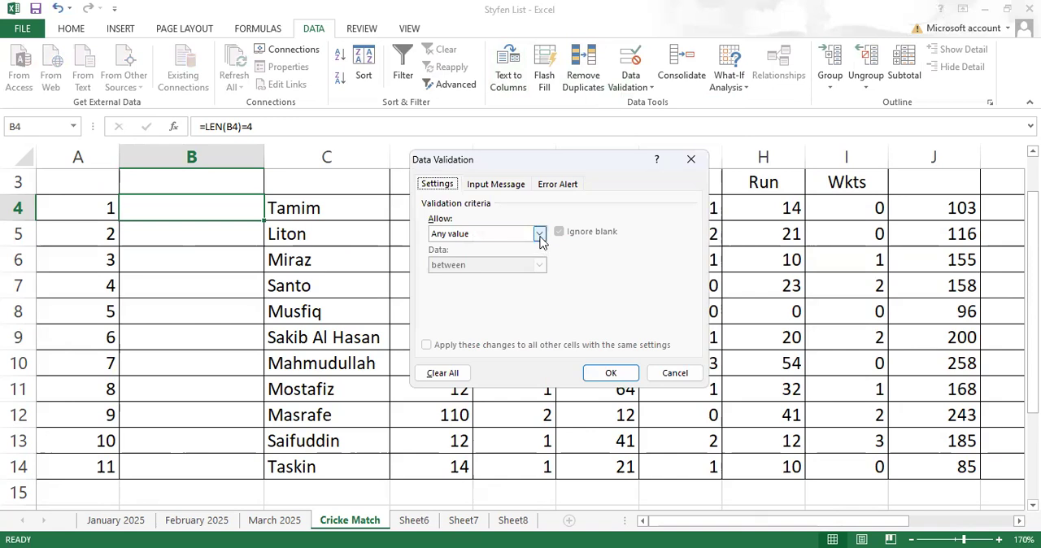
click(471, 234)
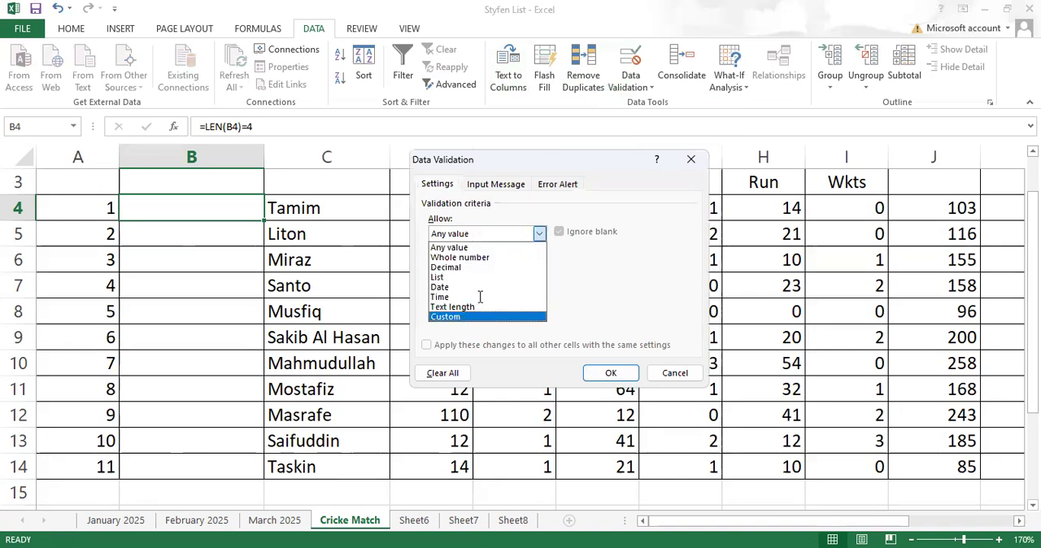
click(469, 317)
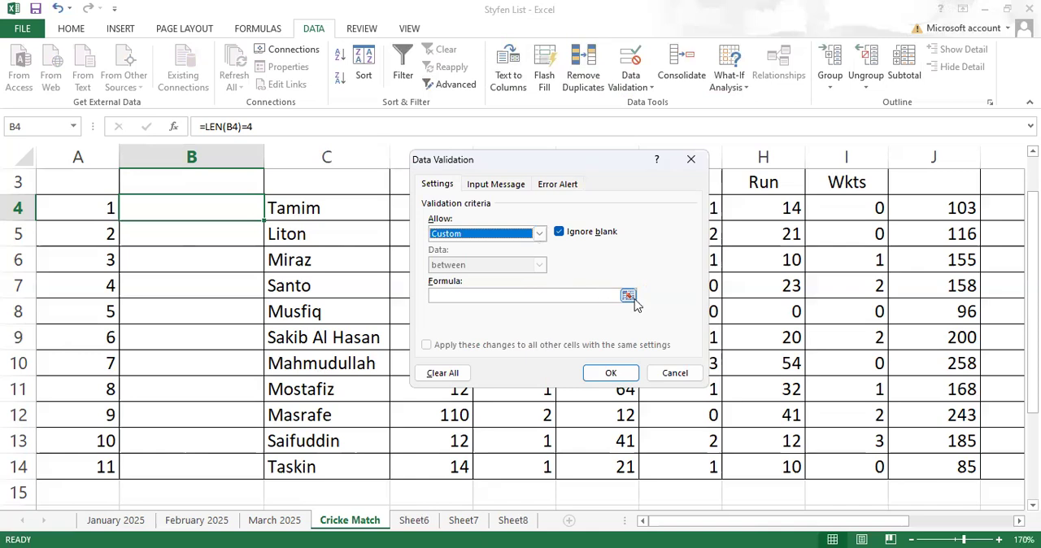
click(502, 295)
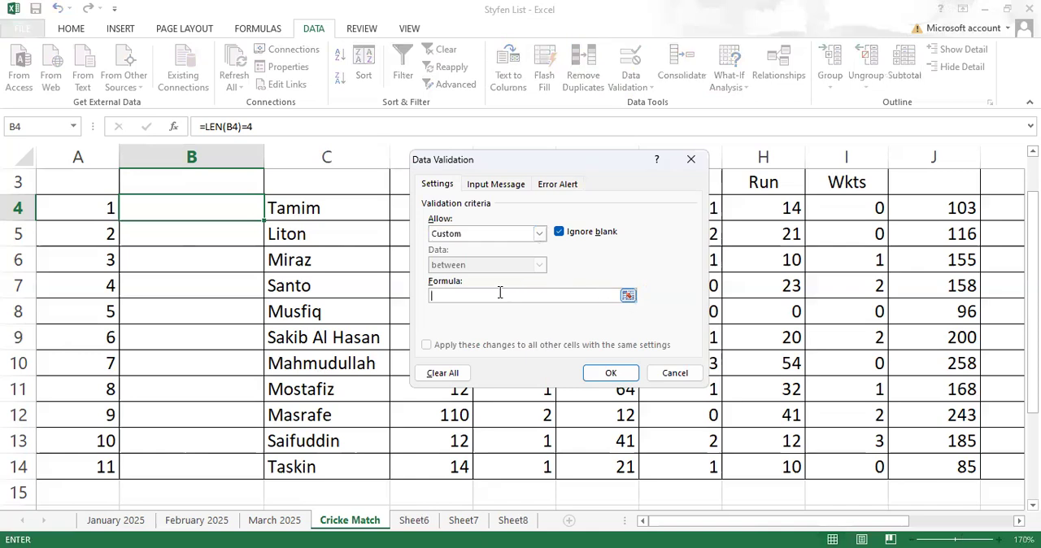
key(ctrl+v)
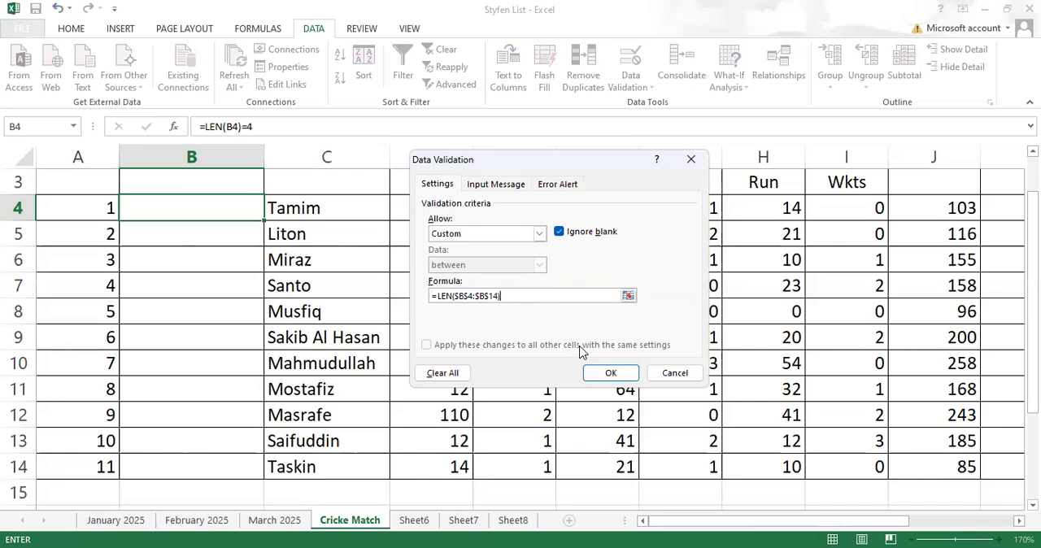
click(606, 374)
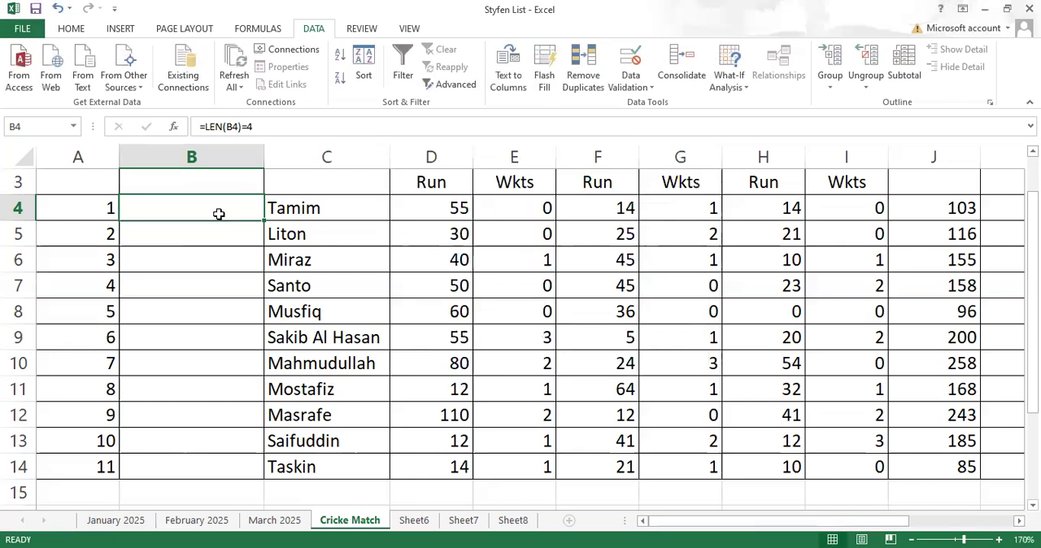
- Test the validation by entering hjhjhj and 45 in cell B4, and clear the cell
text(hjhjhjj)
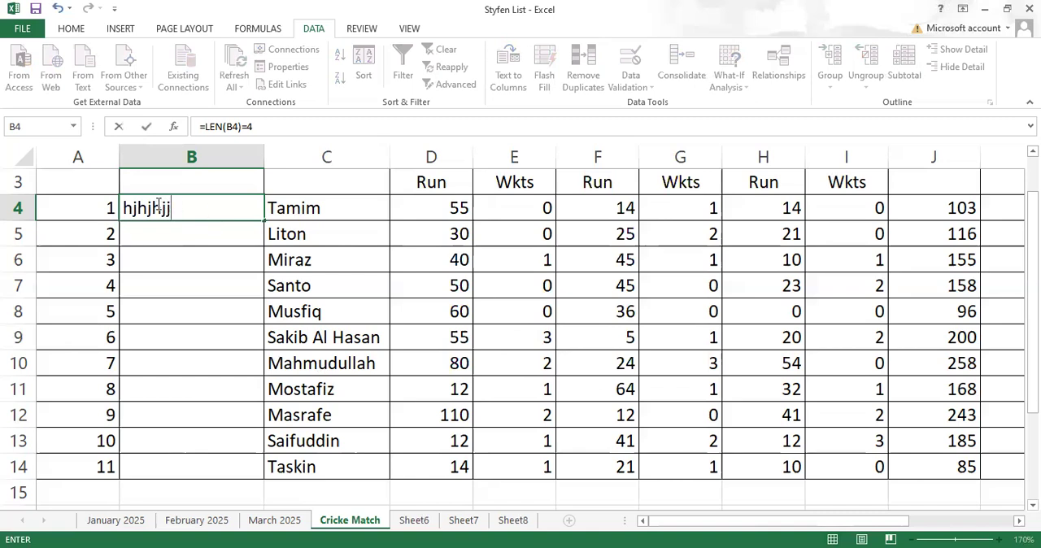
key(BackSpace)
key(Return)
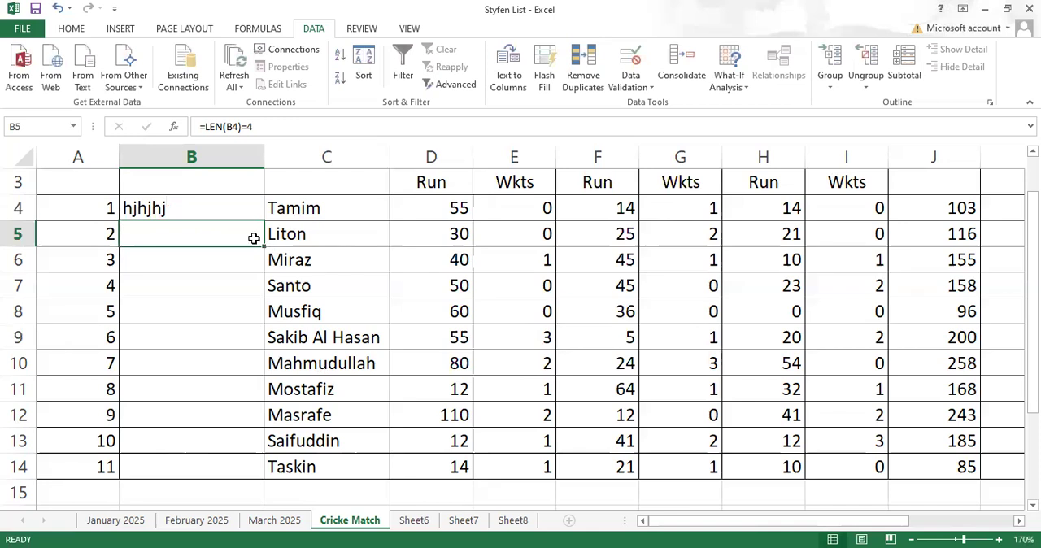
click(237, 208)
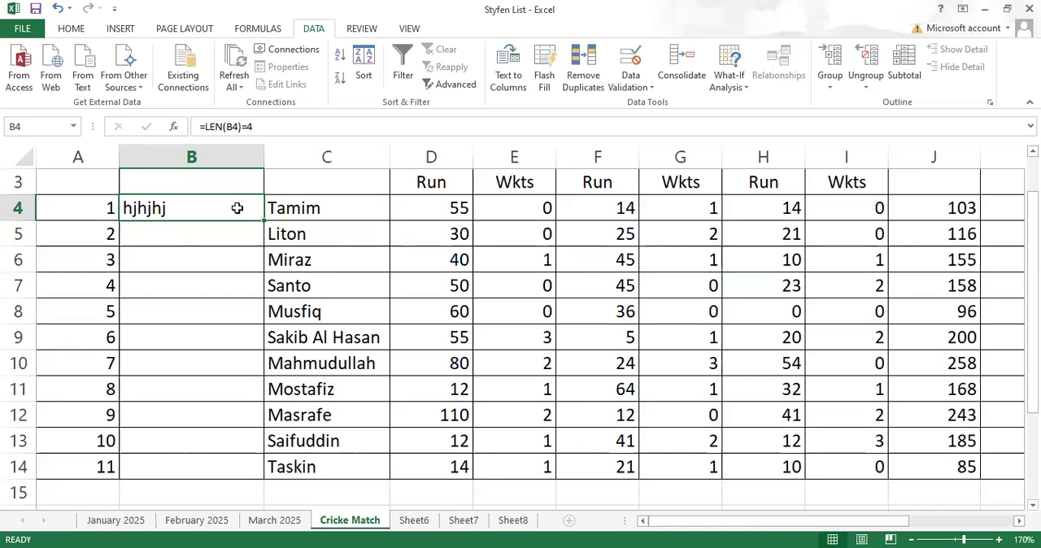
text(45)
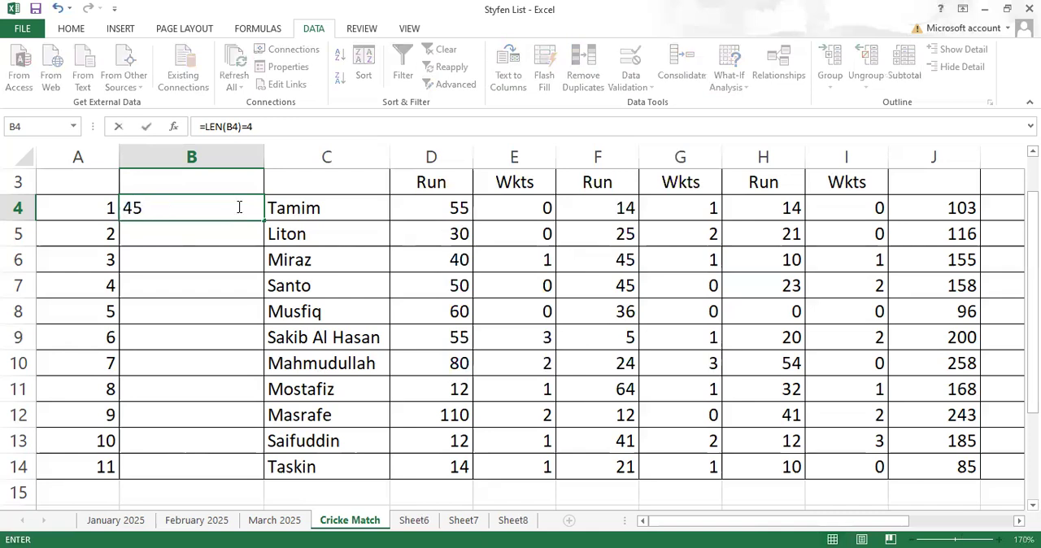
key(Return)
click(239, 208)
key(Delete)
- Set the Custom validation formula for cells B4:B14 to =LEN($B$4:$B$14)=6
drag(239, 208, 233, 461)
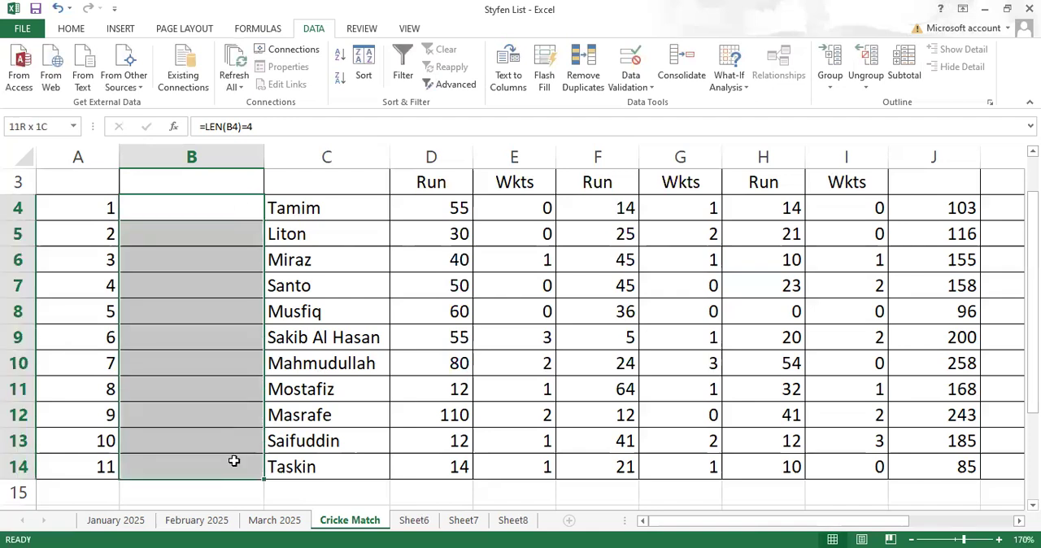
click(641, 89)
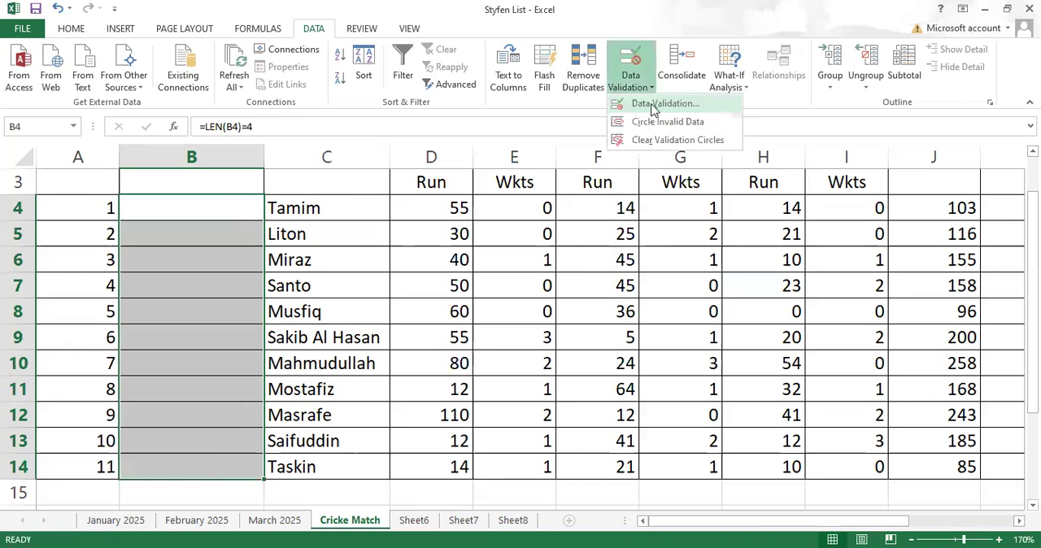
click(654, 106)
click(460, 318)
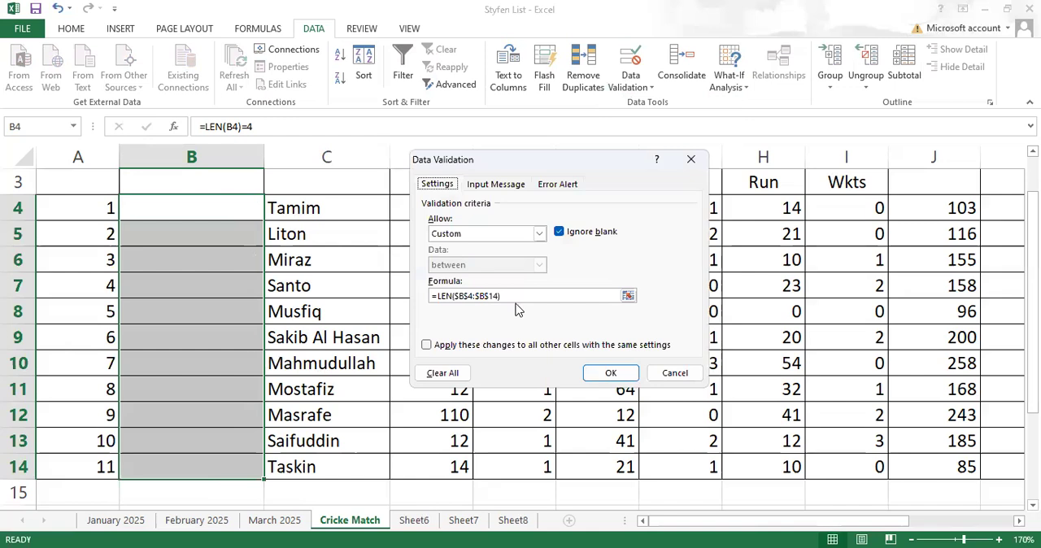
click(515, 295)
text(=6)
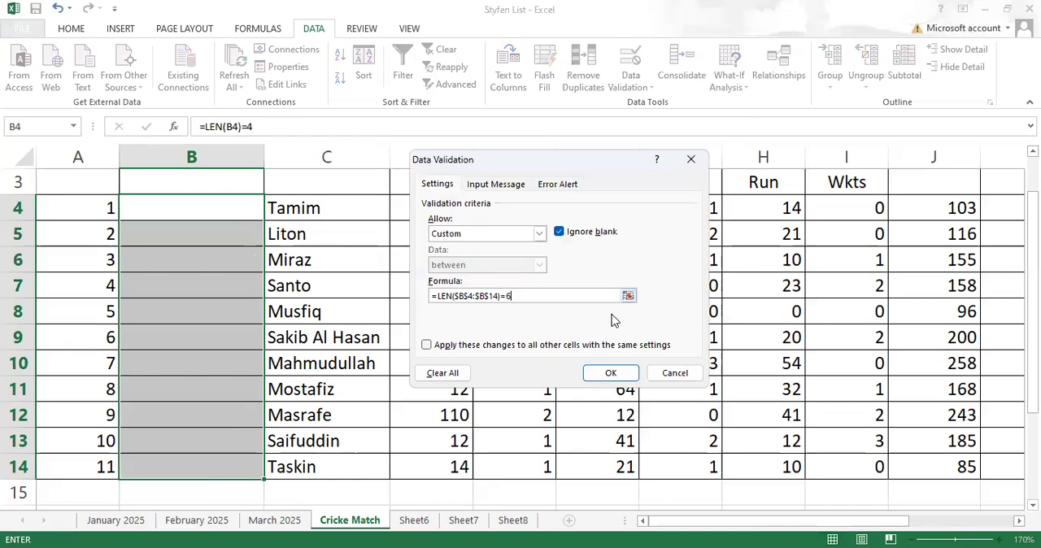
key(Return)
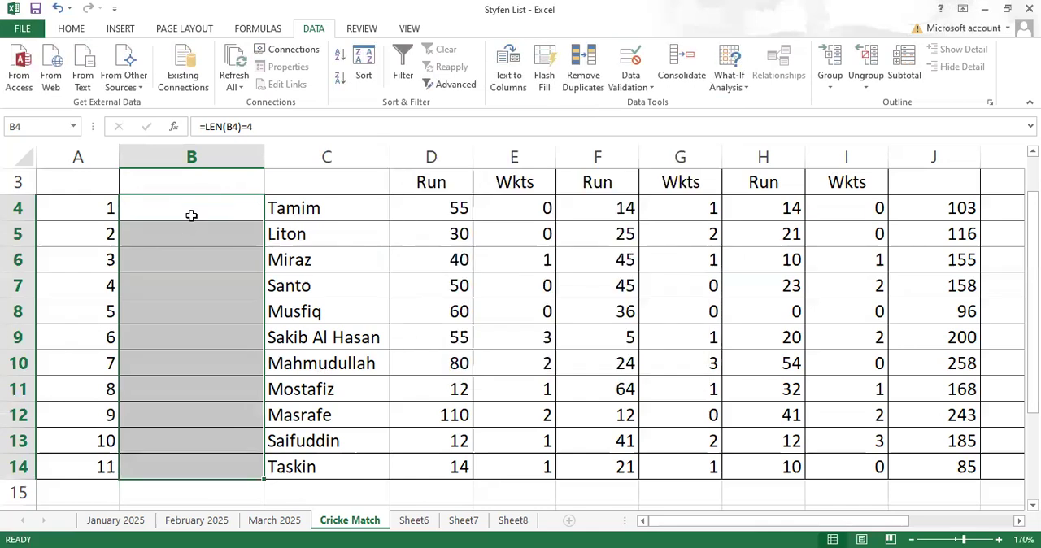
- Test the validation by entering hjh and hhhhhh in cell B5, cancelling the entry
click(193, 214)
click(199, 234)
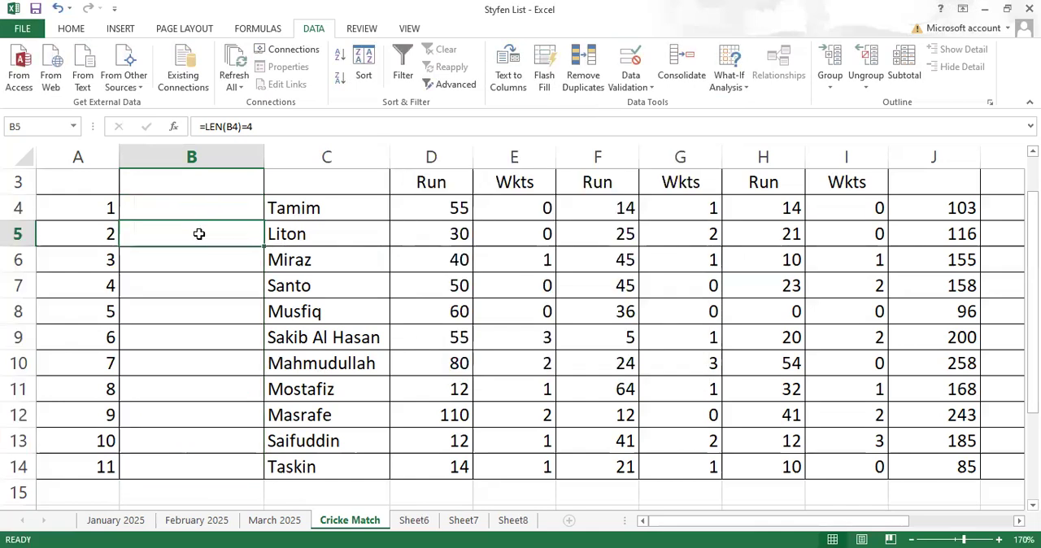
text(hjh)
key(Return)
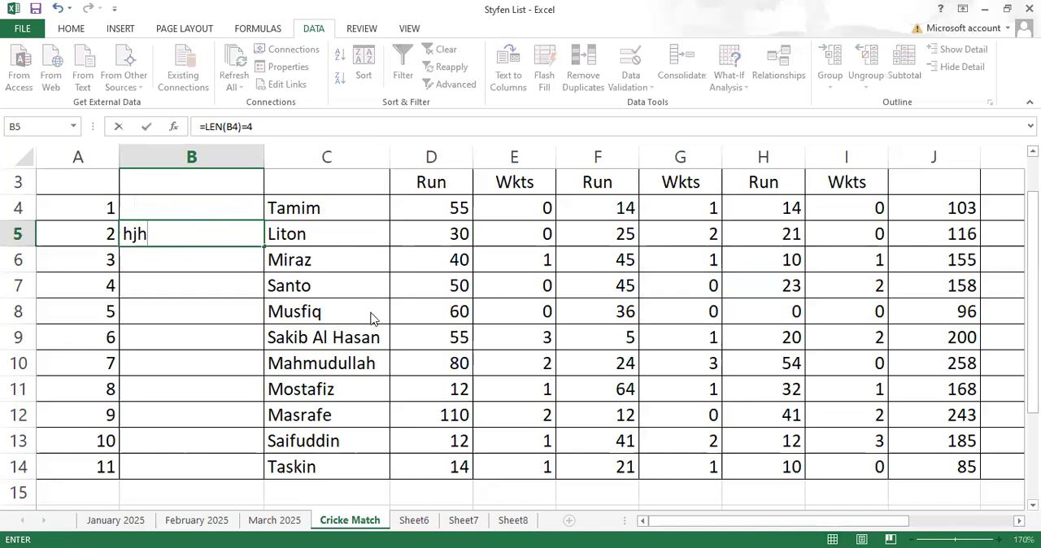
click(522, 326)
text(hhhhhh)
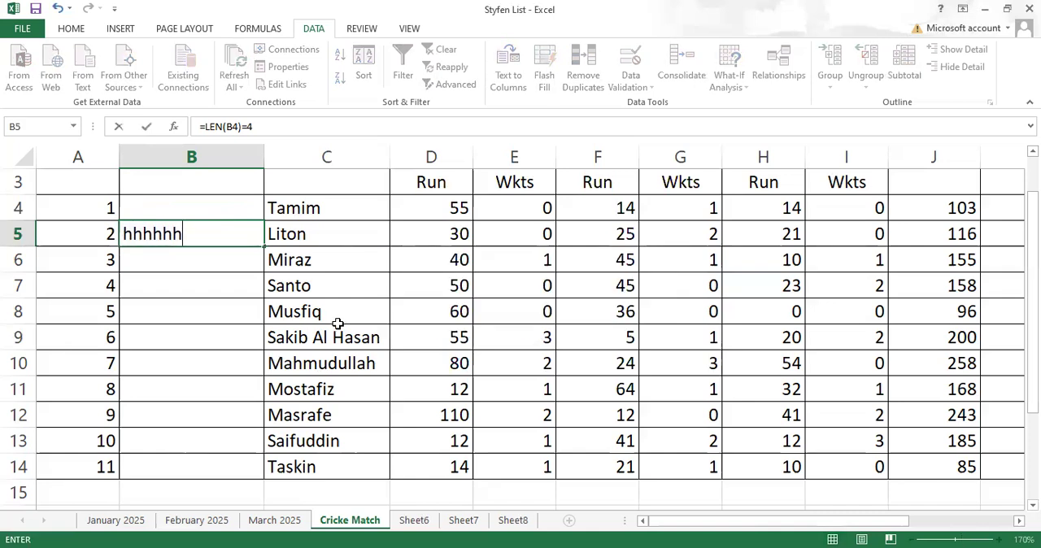
key(Return)
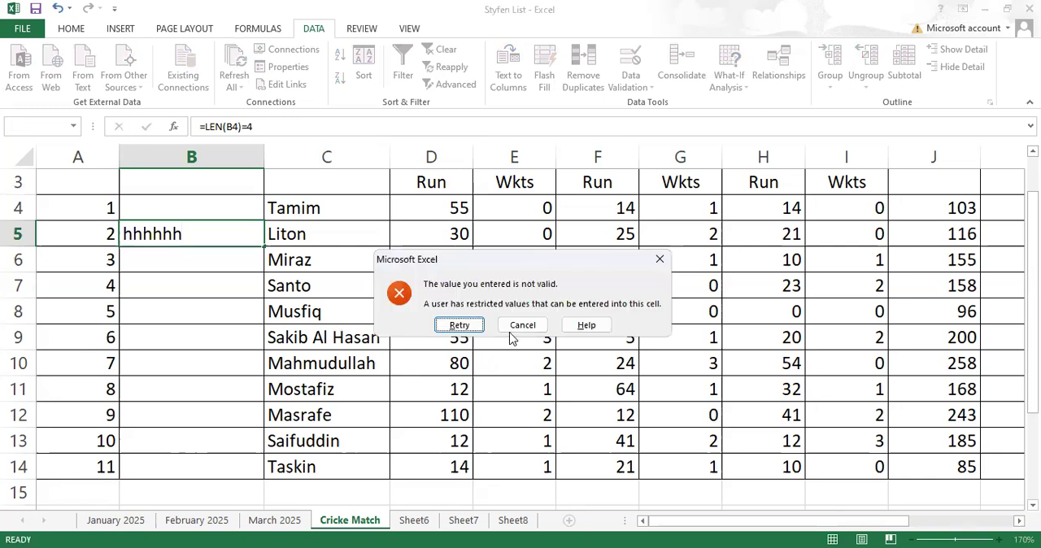
key(Escape)
- Try the six-letter entry jkjkjk in cell B6 against the validation rule and cancel it
click(205, 253)
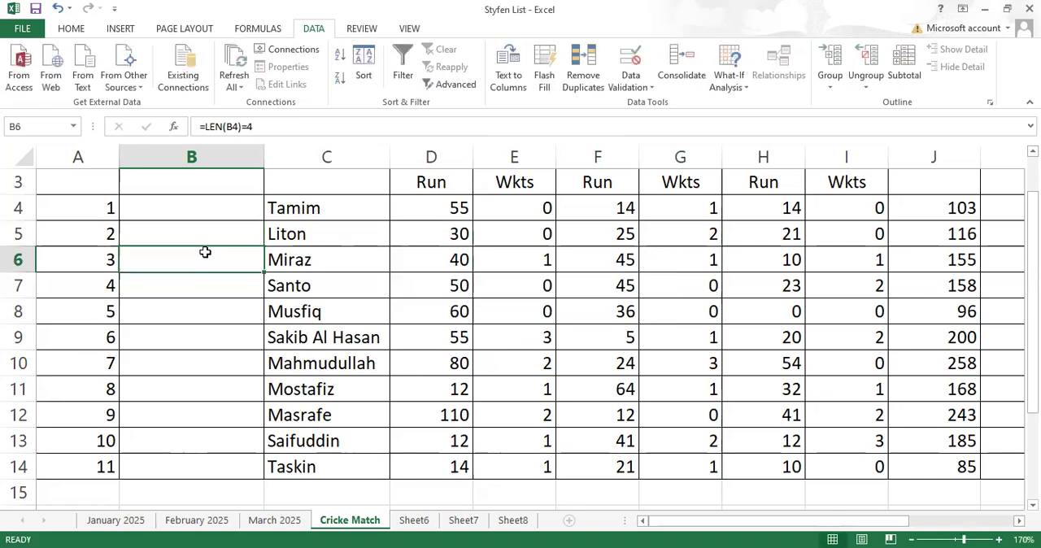
text(jkjk)
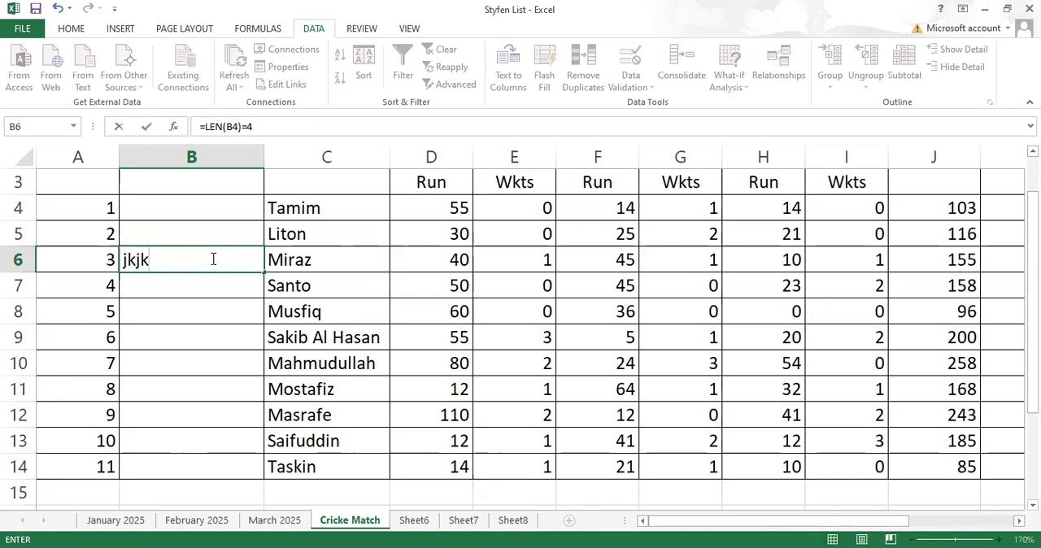
text(jk)
key(Return)
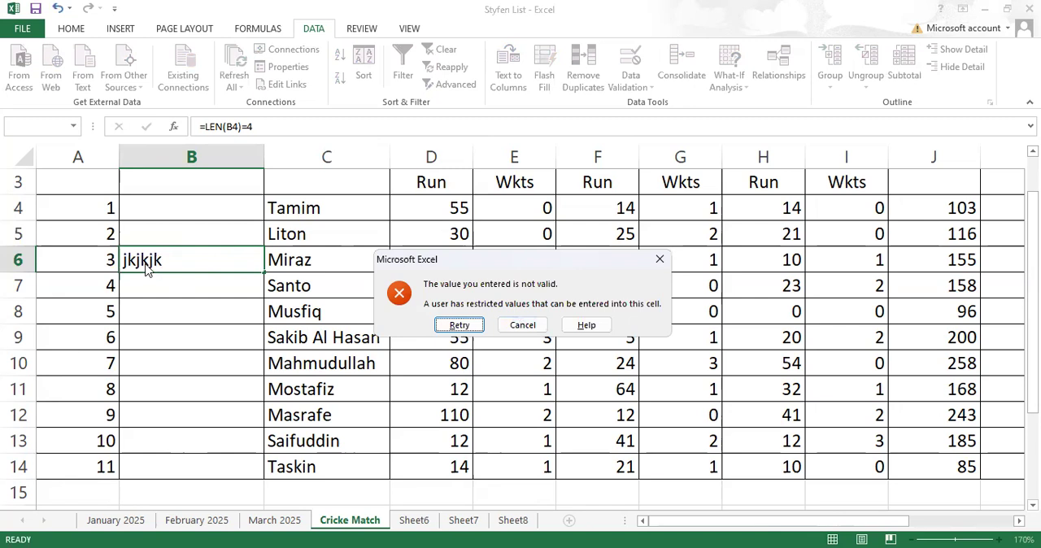
click(518, 326)
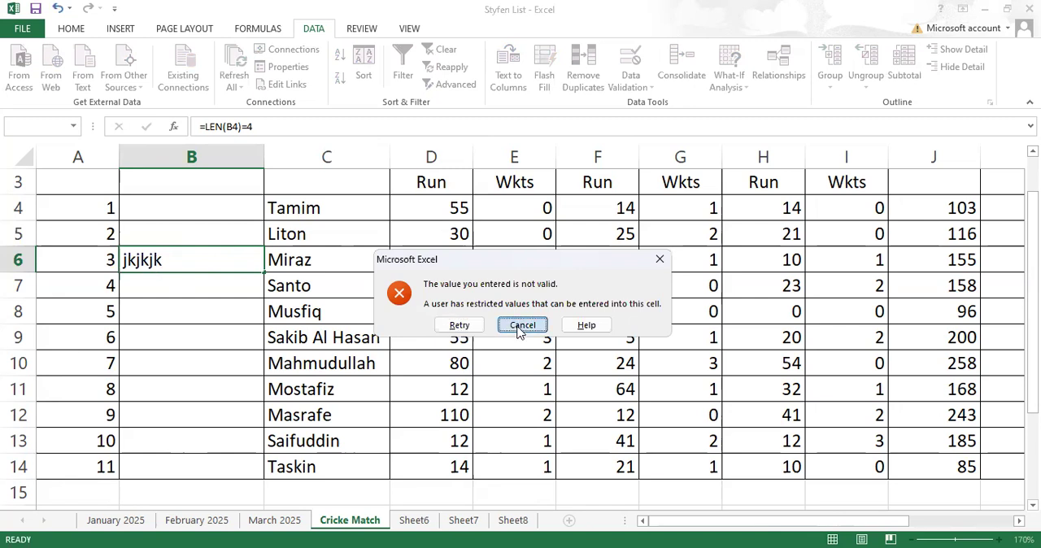
- Try the six-digit number 567887 in cell B5 against the validation rule and cancel it
click(218, 230)
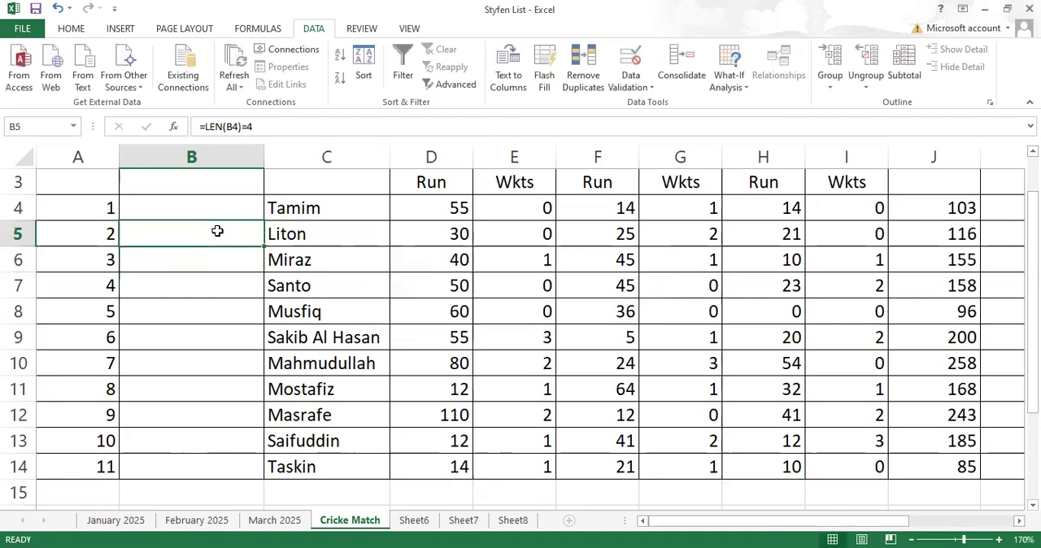
text(5678)
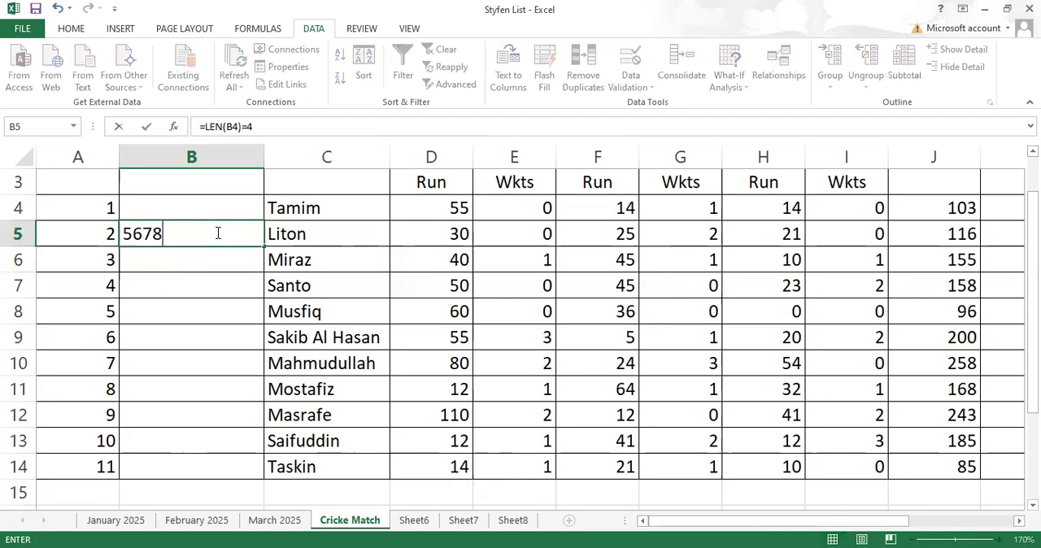
text(87)
key(Return)
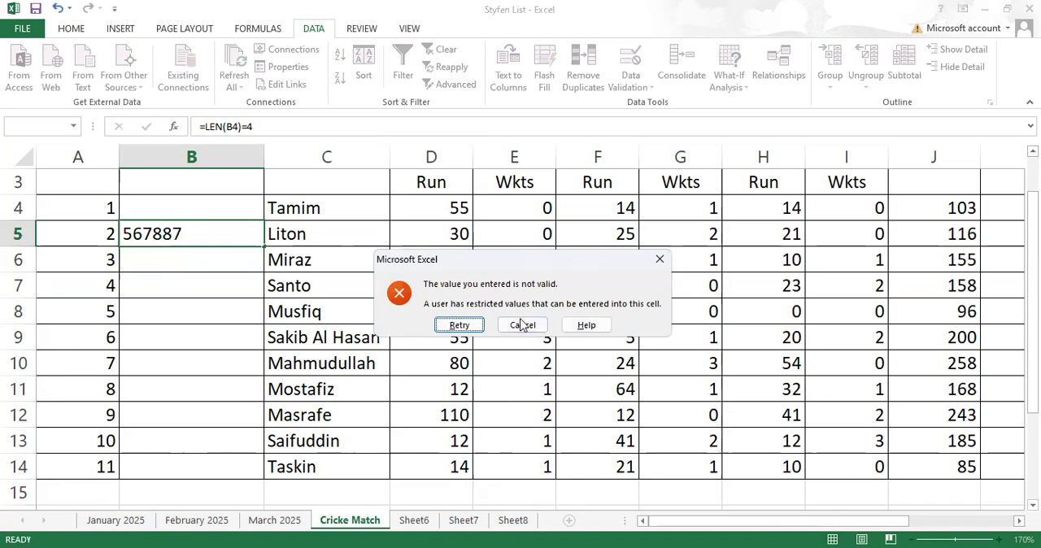
click(505, 326)
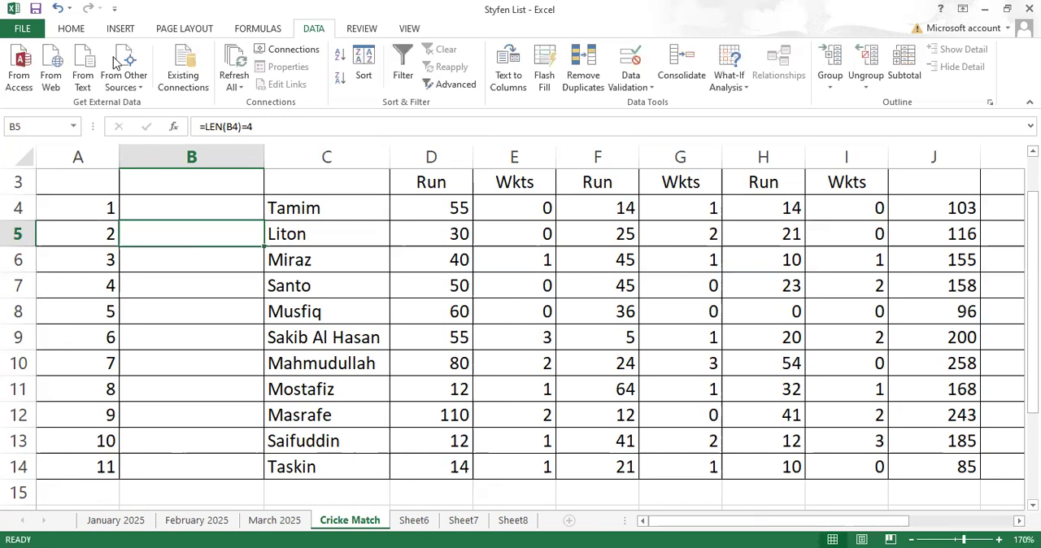
- Clear all existing data validation settings for cells B4:B14 in the Designation column
click(182, 185)
scroll(204, 204, up, 1)
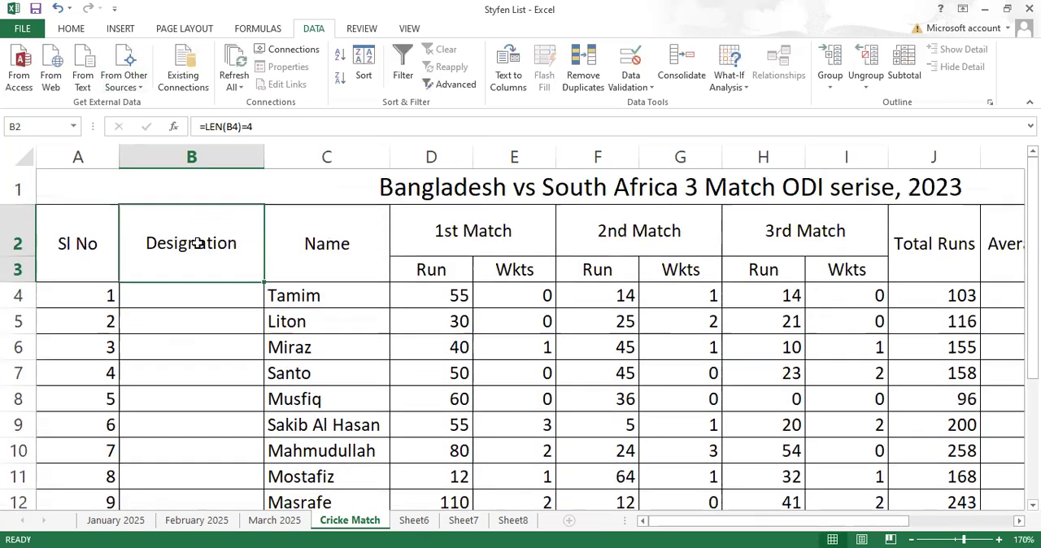
drag(190, 296, 181, 458)
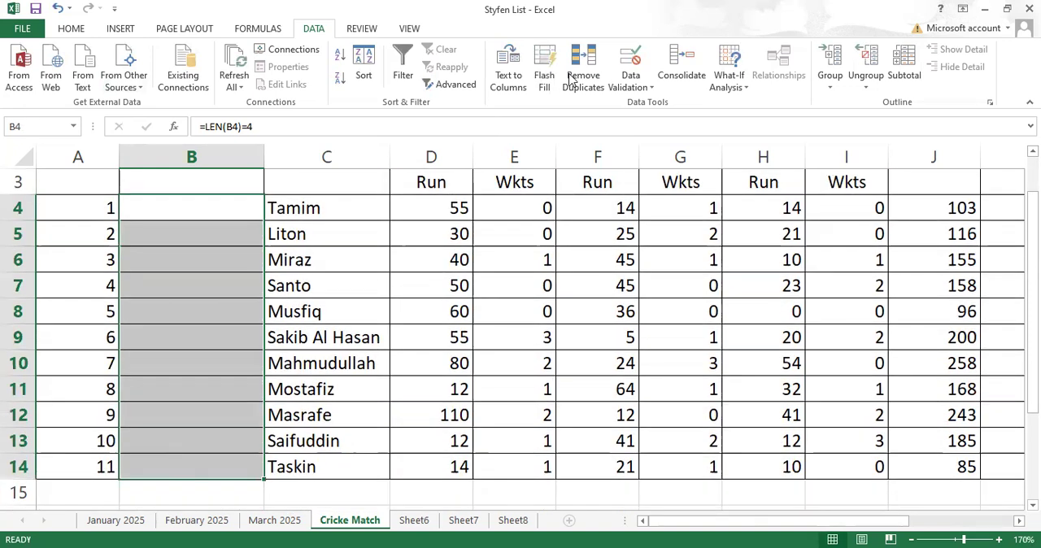
click(649, 89)
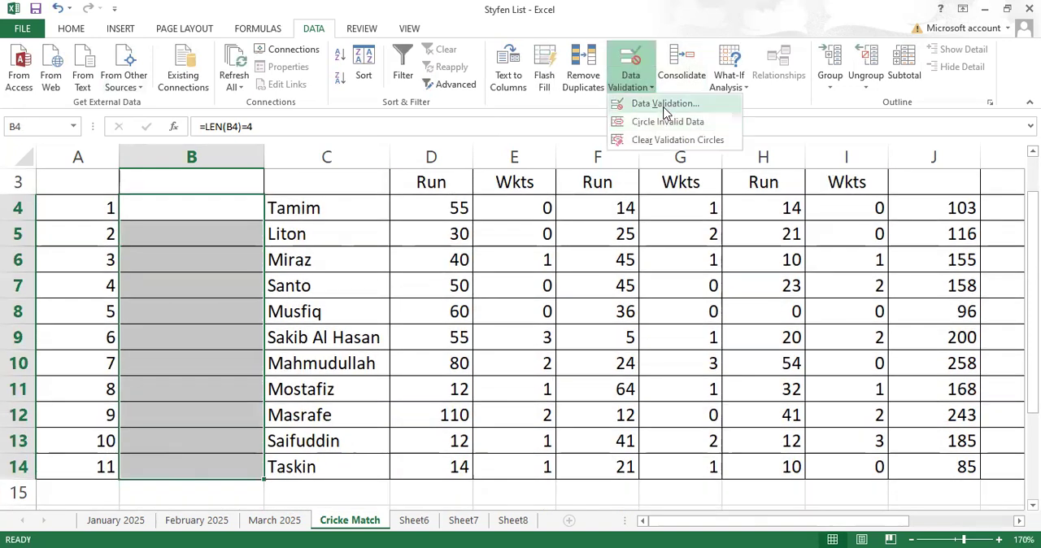
key(Return)
click(439, 374)
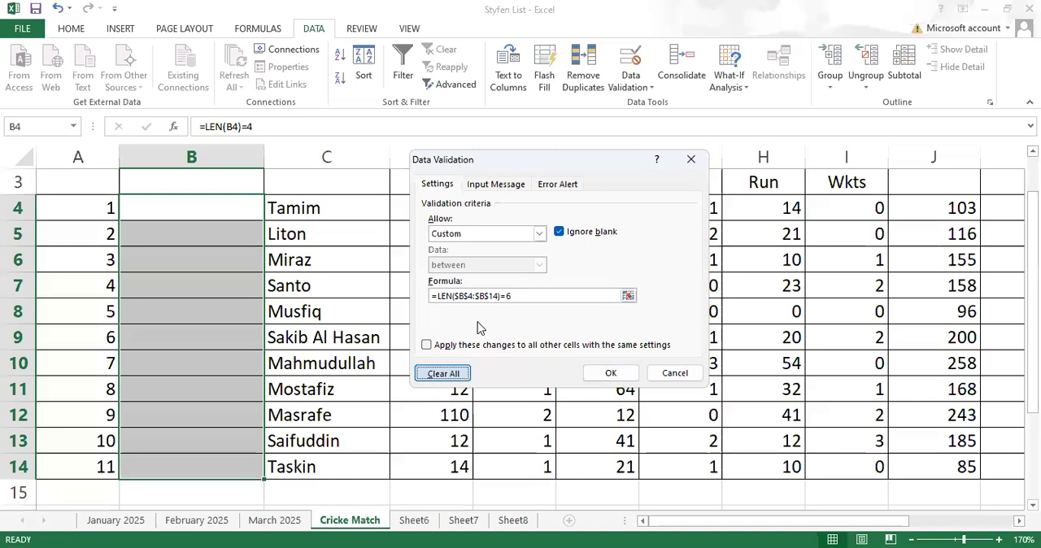
- Apply Custom validation with the formula =LEN(B4)=6 to cells B4:B14, and fill cell B4 down to B14
click(538, 235)
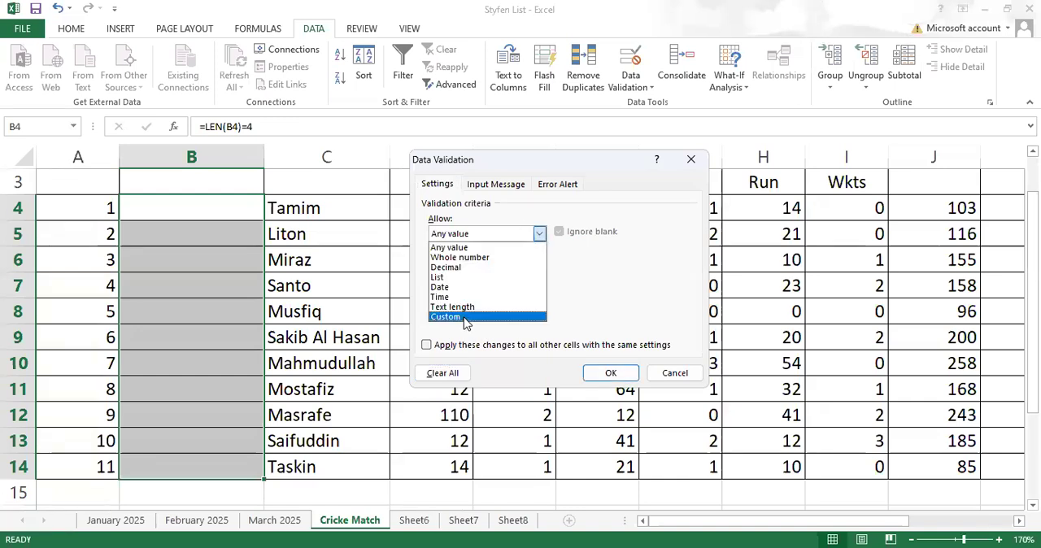
click(467, 326)
text(=le)
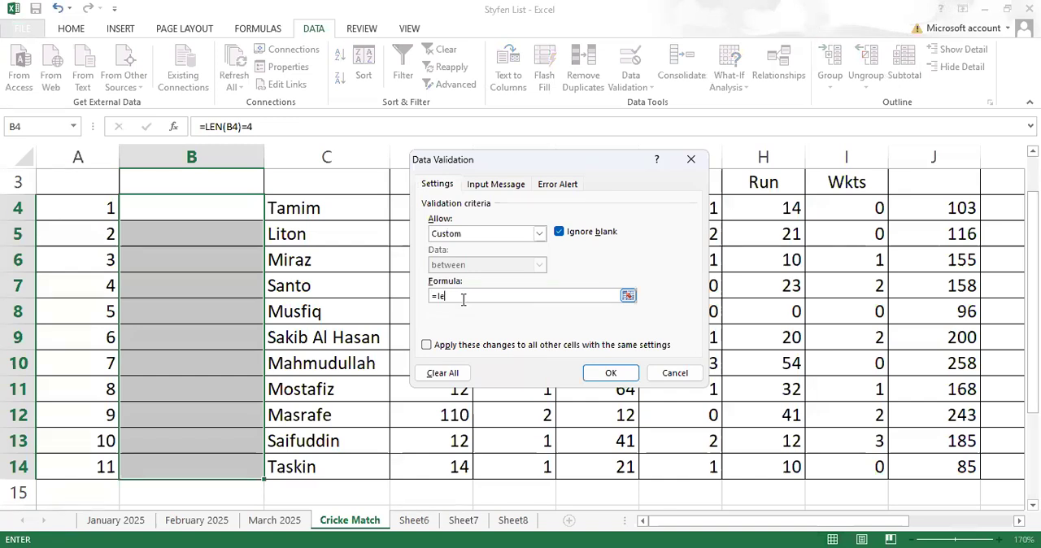
text(n()
click(210, 210)
text()=6)
key(Return)
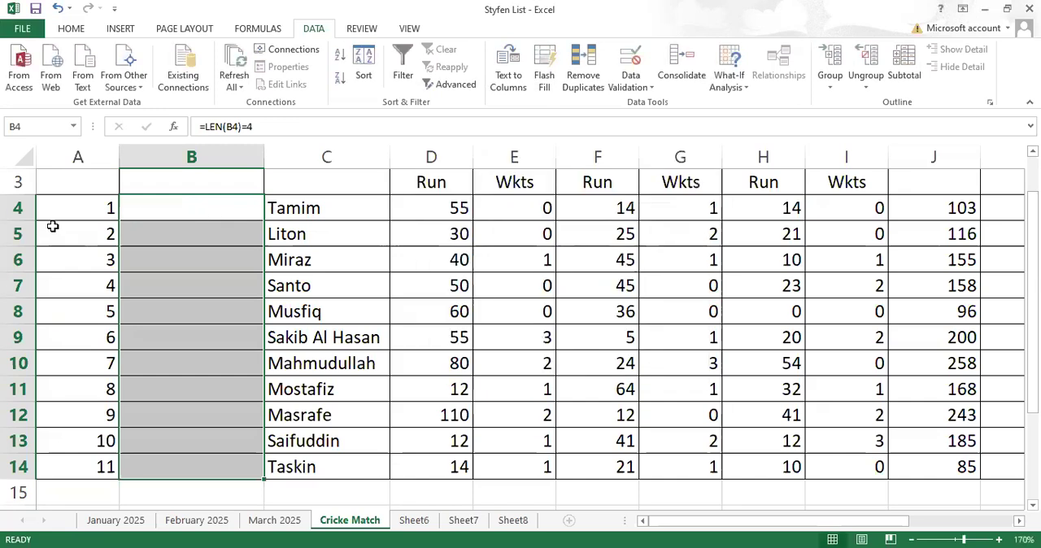
click(186, 224)
drag(262, 221, 240, 473)
- Test the six-character rule by entering hj8765 in cell B4 and hjklgf in cell B5
click(205, 215)
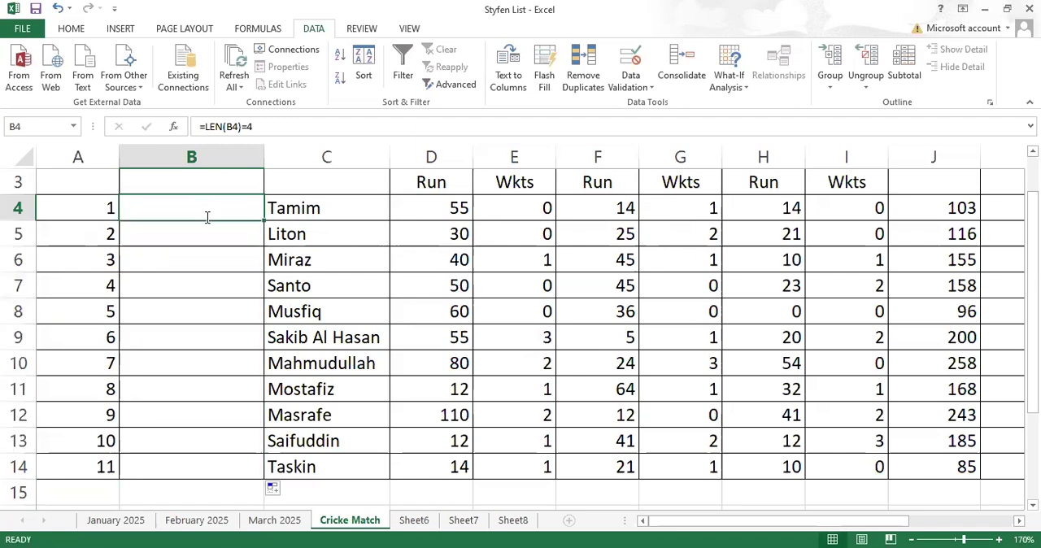
text(hj8765)
key(Return)
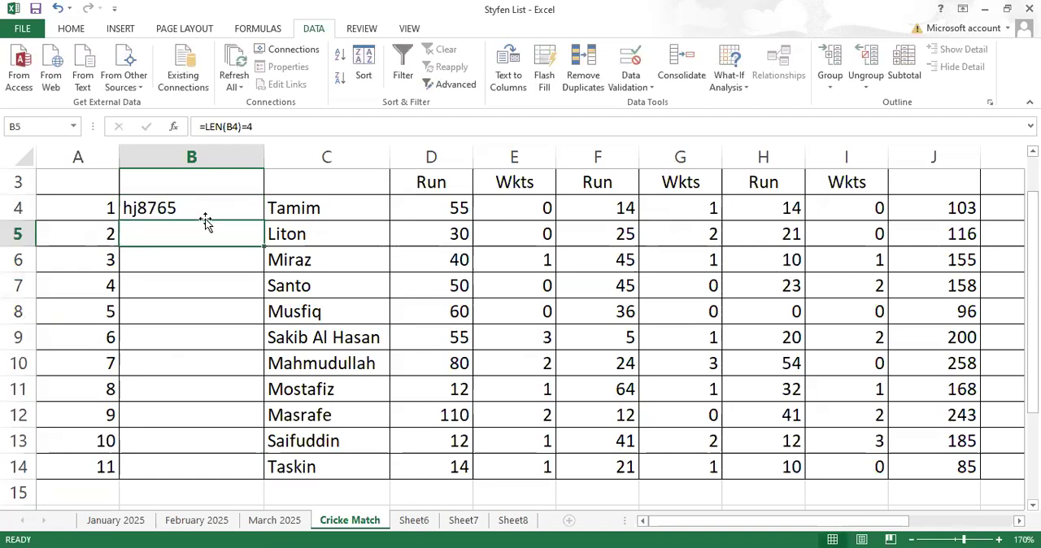
text(hj)
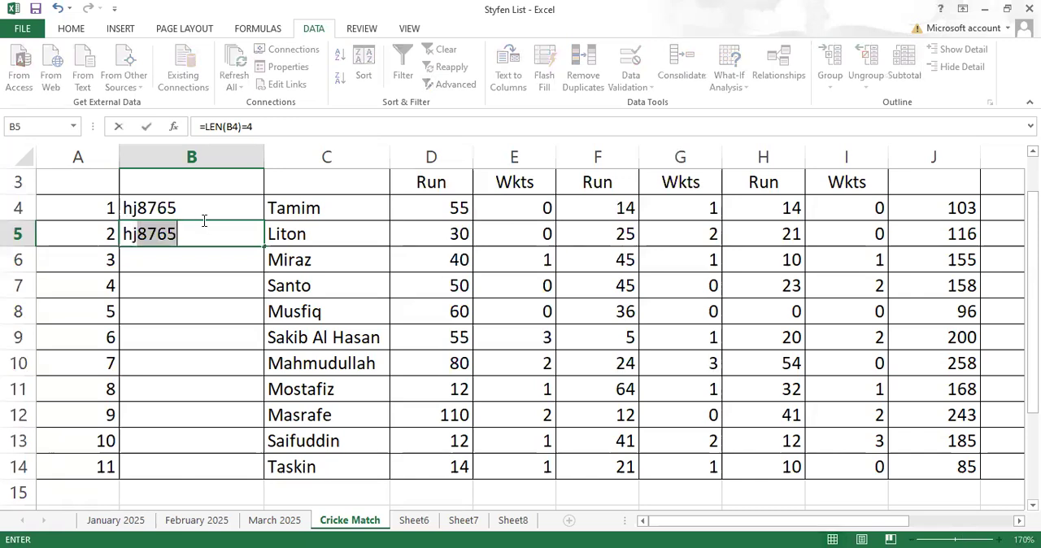
text(klgf)
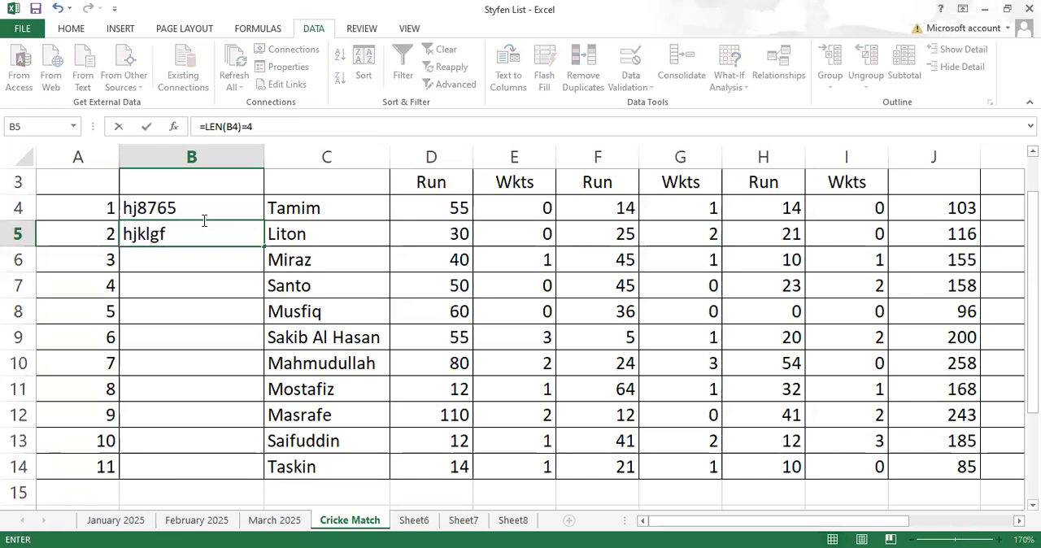
key(Return)
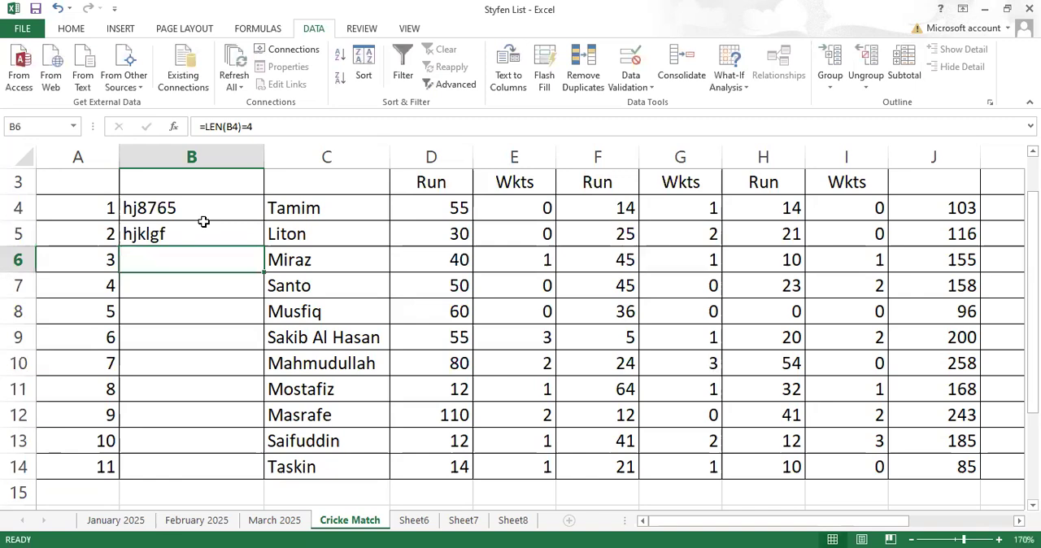
- Try the two-character entry jk in cell B6, cancel it, and clear the test entries from B4:B5
text(jk)
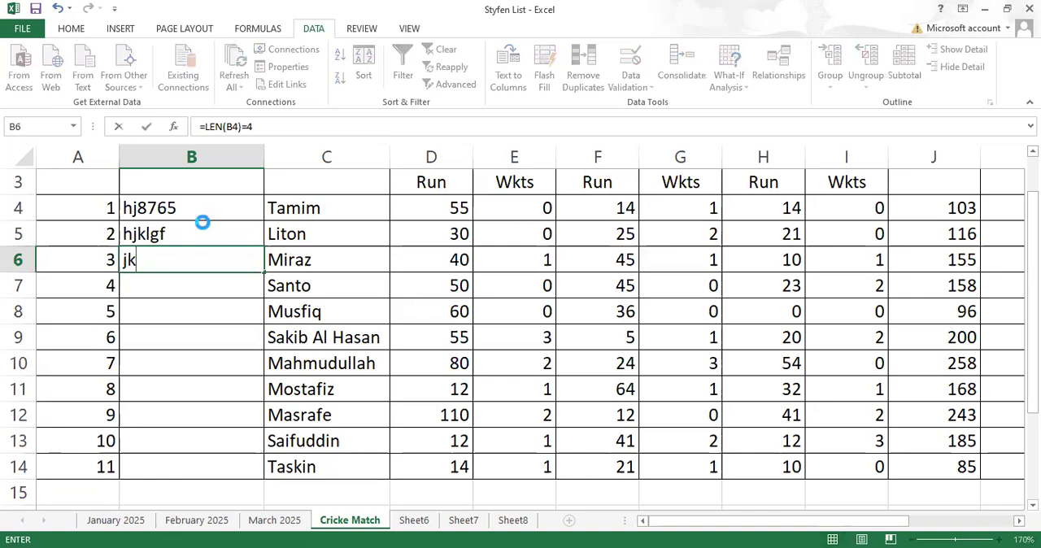
key(Return)
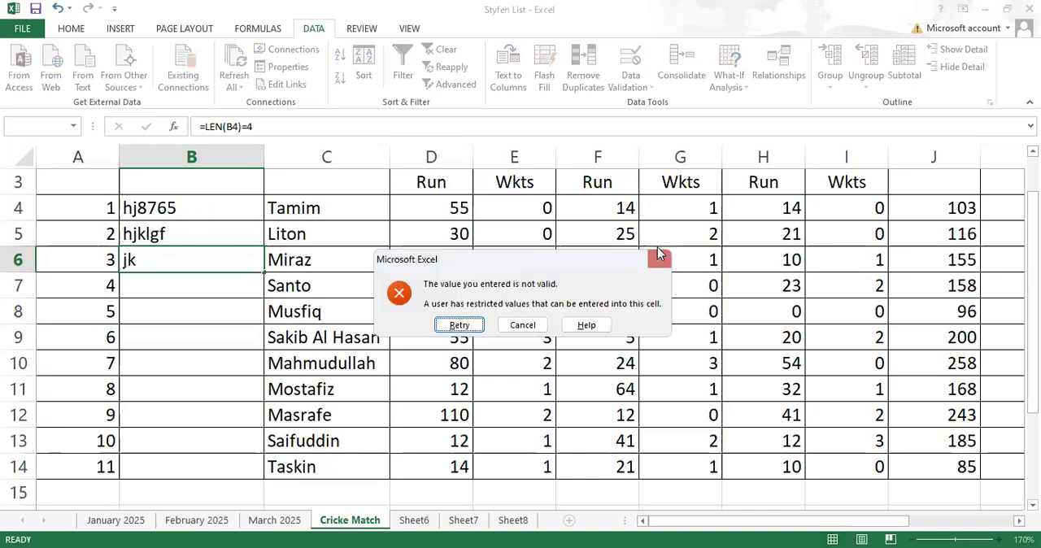
key(Escape)
drag(235, 205, 237, 232)
key(Delete)
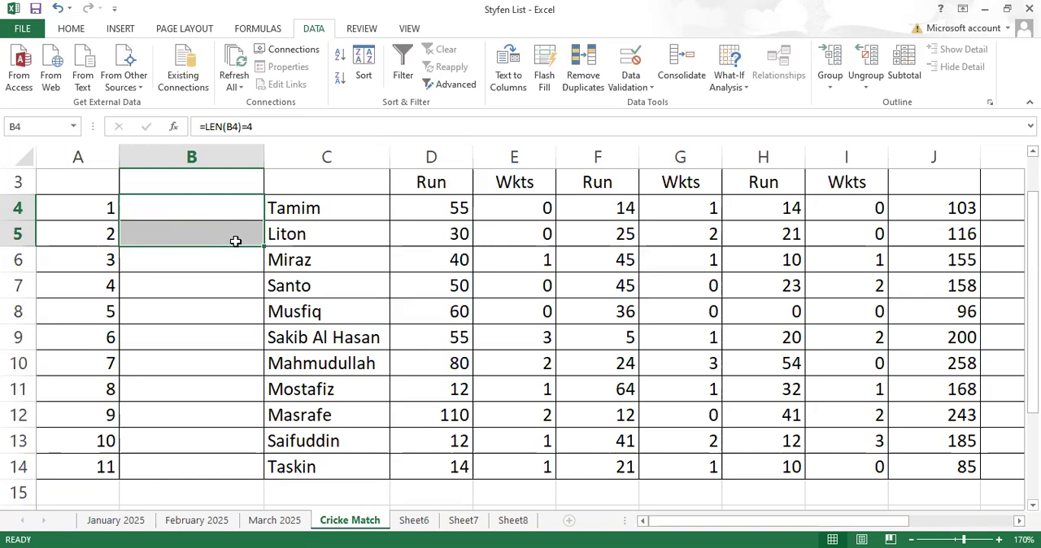
- Replace the custom data validation formula of cell B4 with =number(B4)
drag(235, 241, 216, 208)
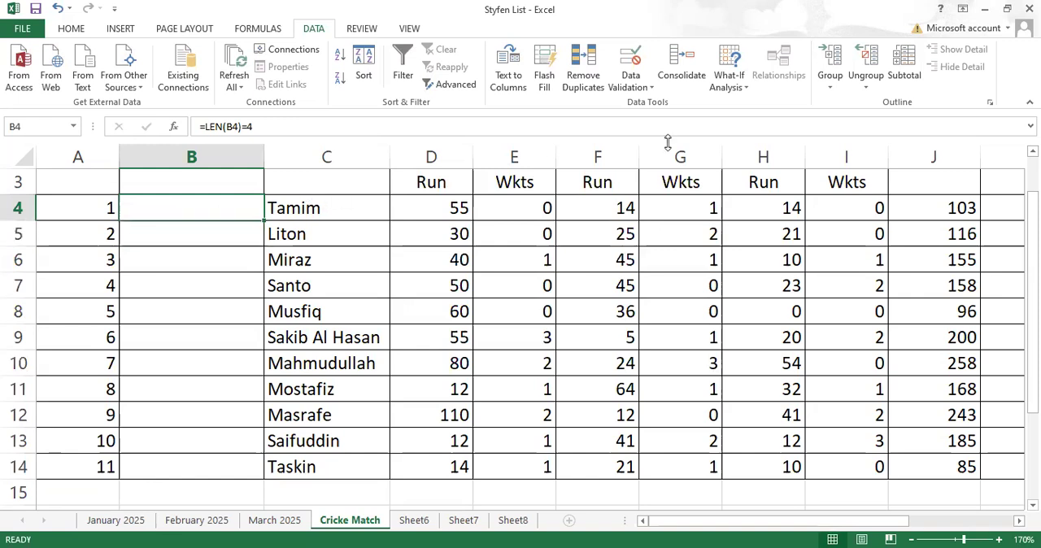
click(635, 93)
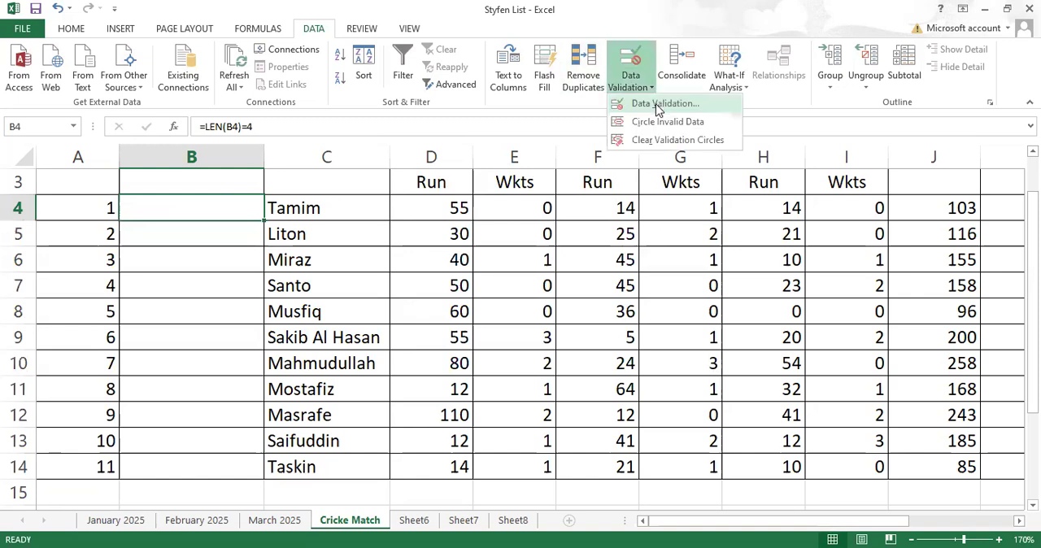
click(658, 108)
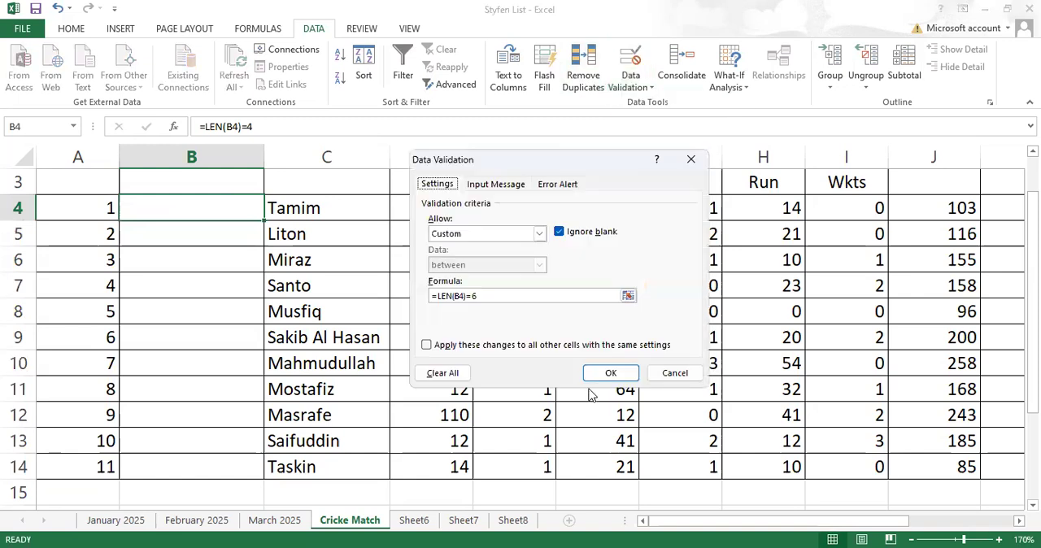
click(495, 296)
drag(450, 296, 429, 295)
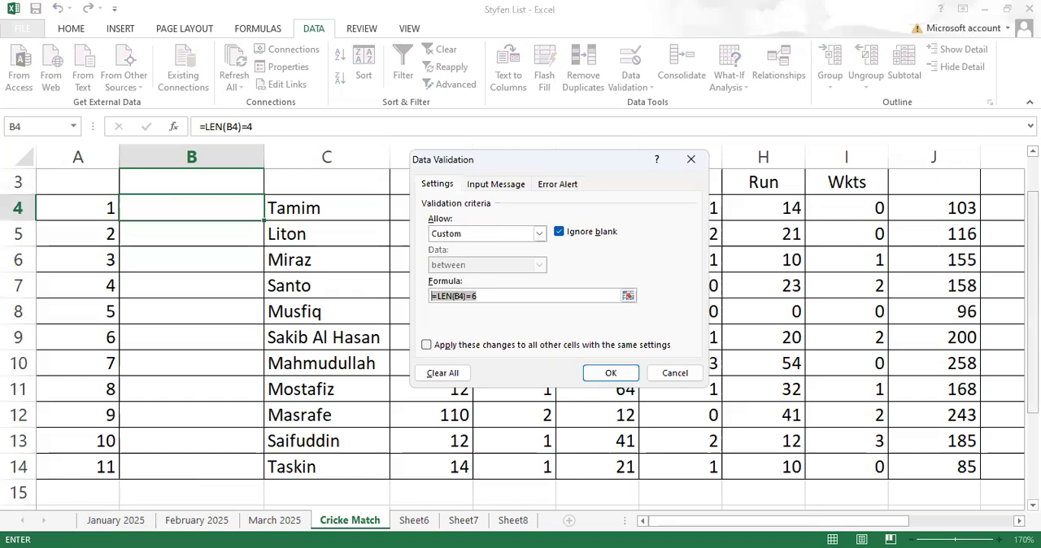
key(BackSpace)
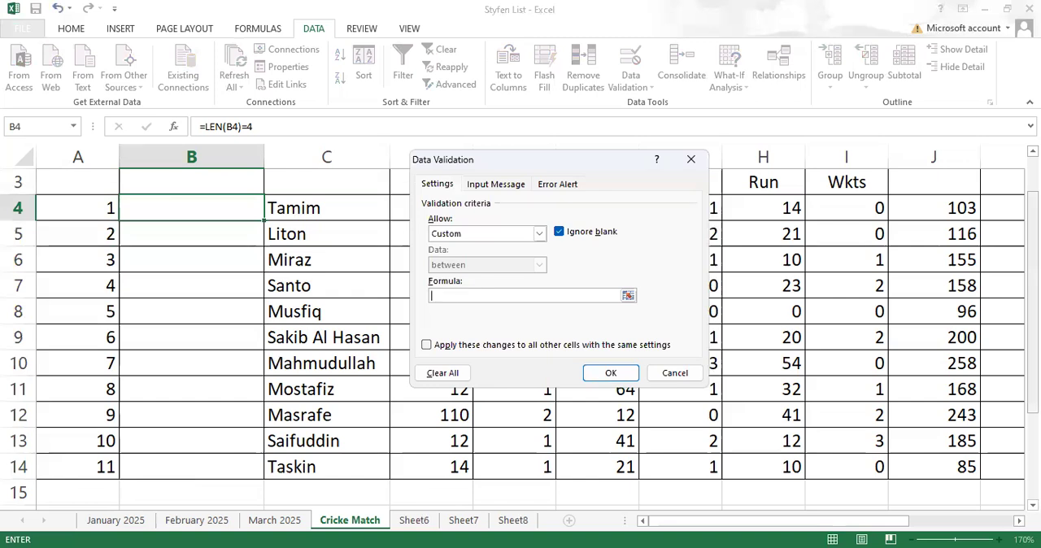
text(=)
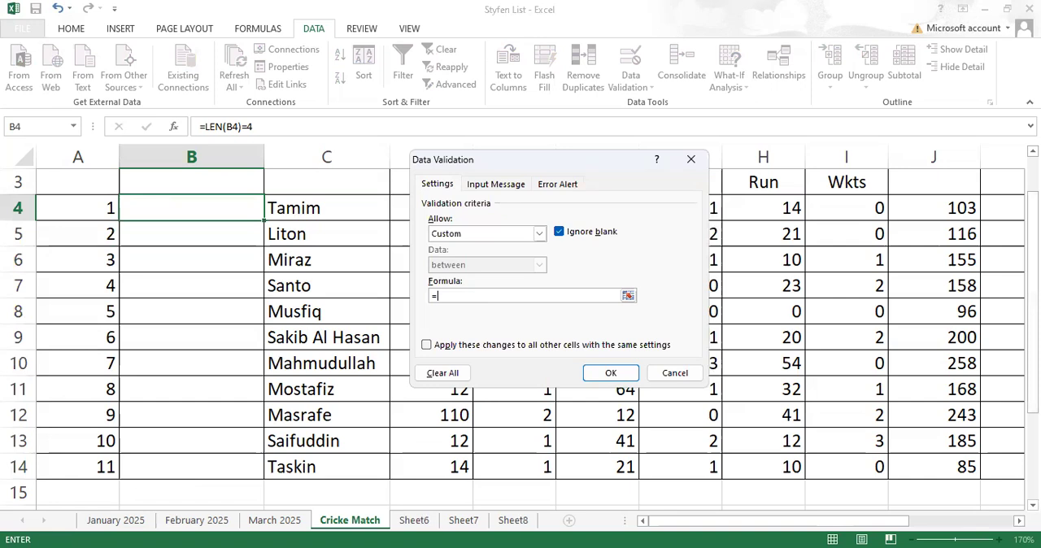
text(number)
text(()
click(181, 210)
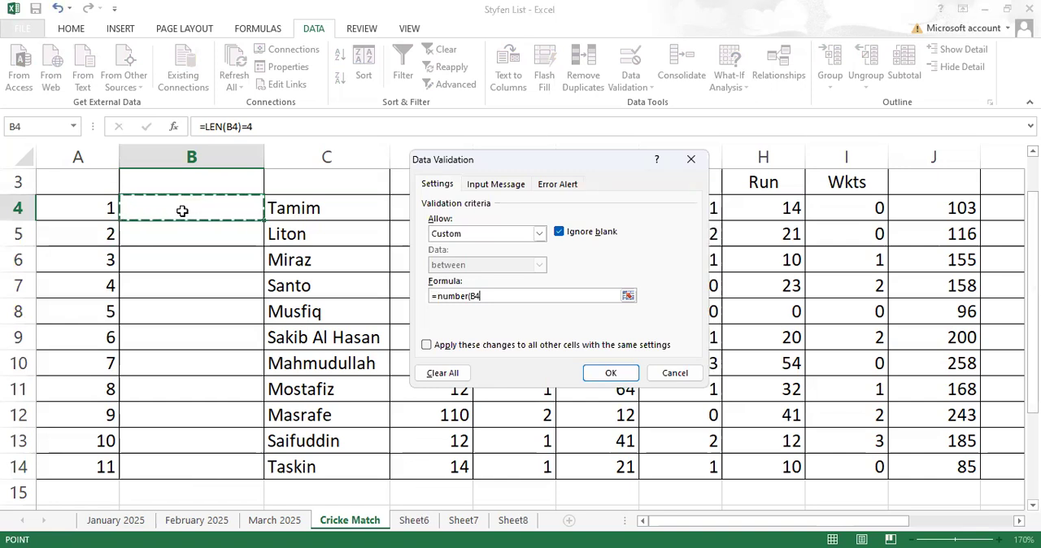
text())
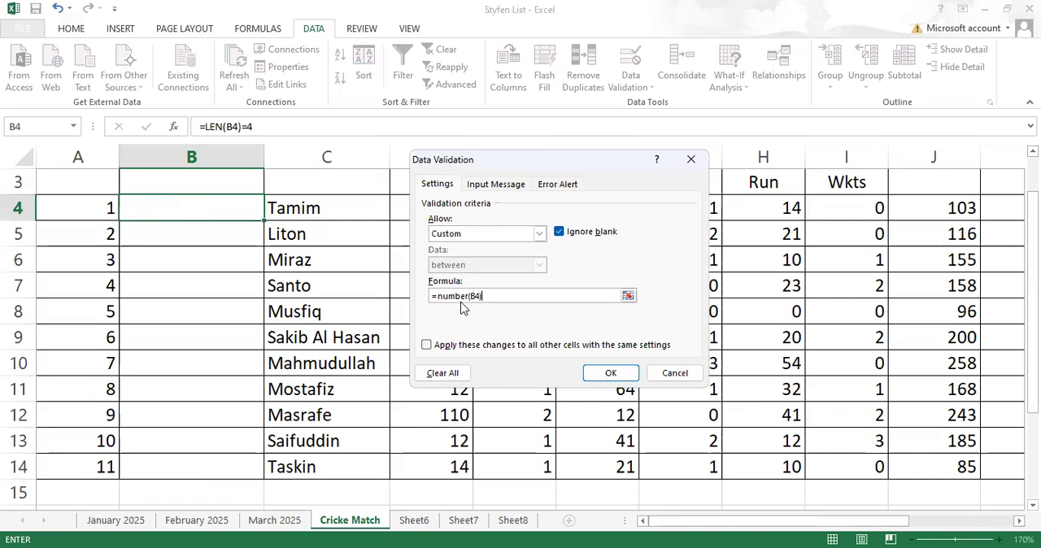
text(is)
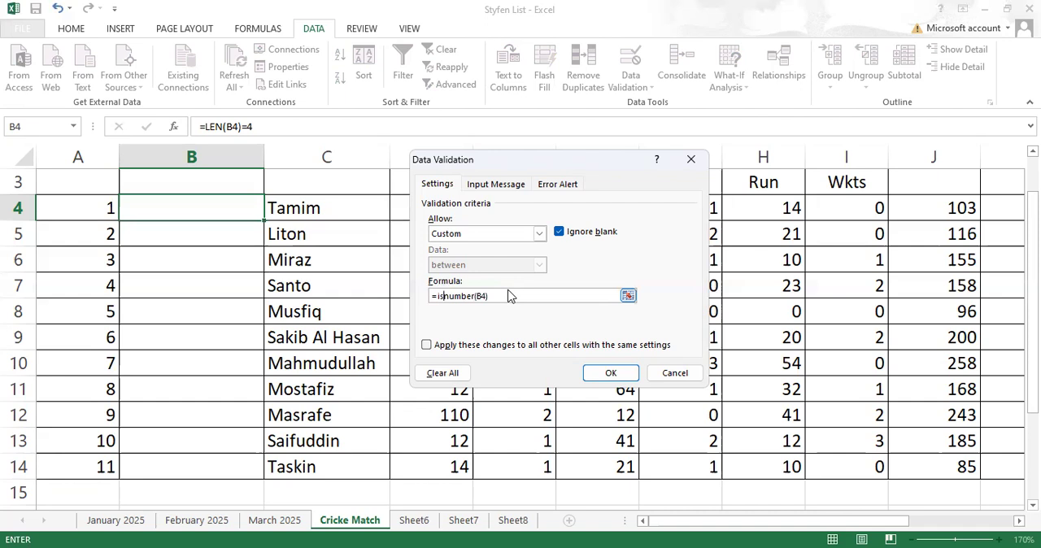
- Correct the validation formula to =isnumber(B4), apply it, and fill cell B4 down to B14
click(493, 296)
click(618, 378)
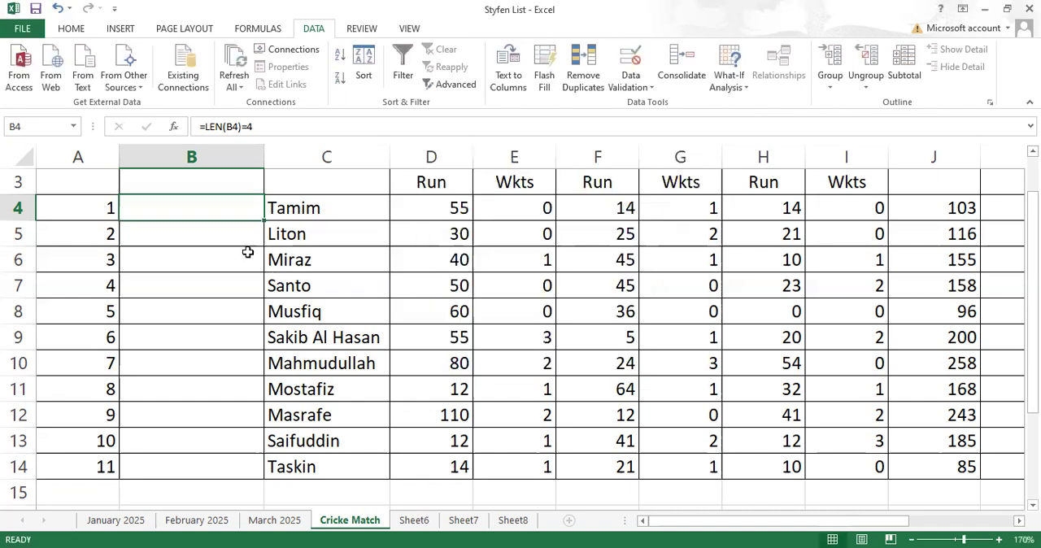
drag(262, 220, 263, 474)
- Try the text entry h in cell B5 and cancel it
click(205, 234)
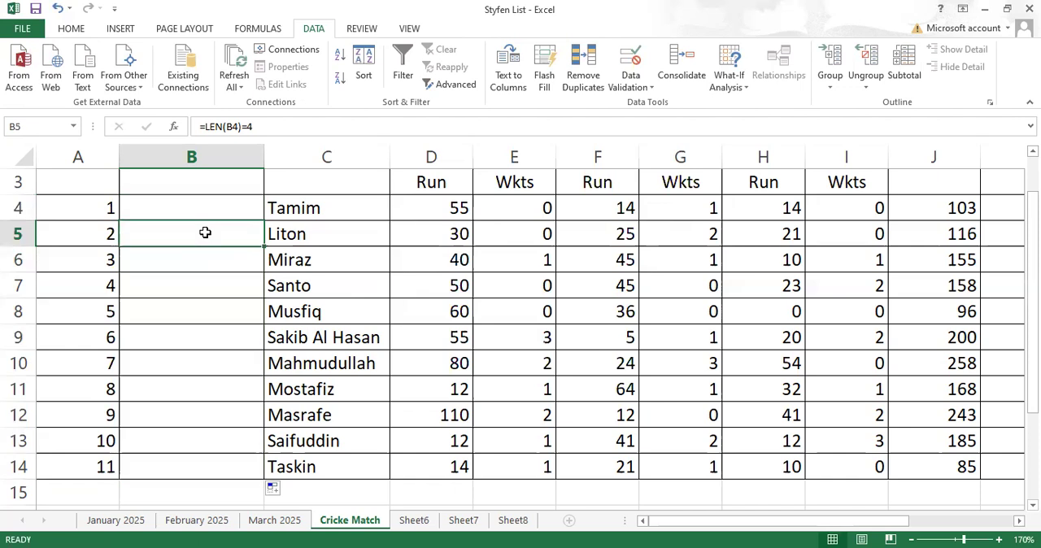
text(h)
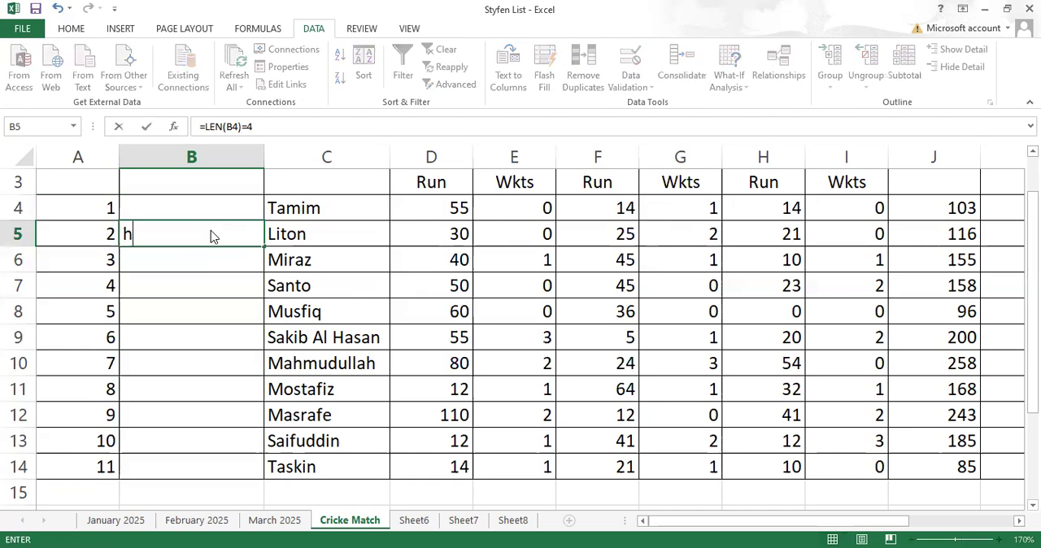
key(Return)
click(520, 327)
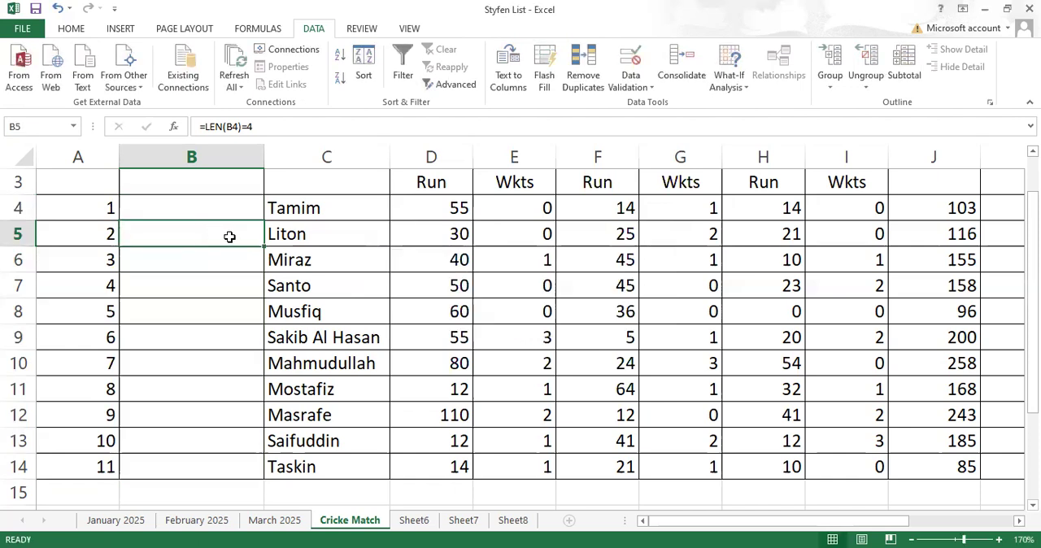
- Test the number rule by entering 45687752 in cell B5, 425872345 in B6 and 457874445 in B8
text(4568)
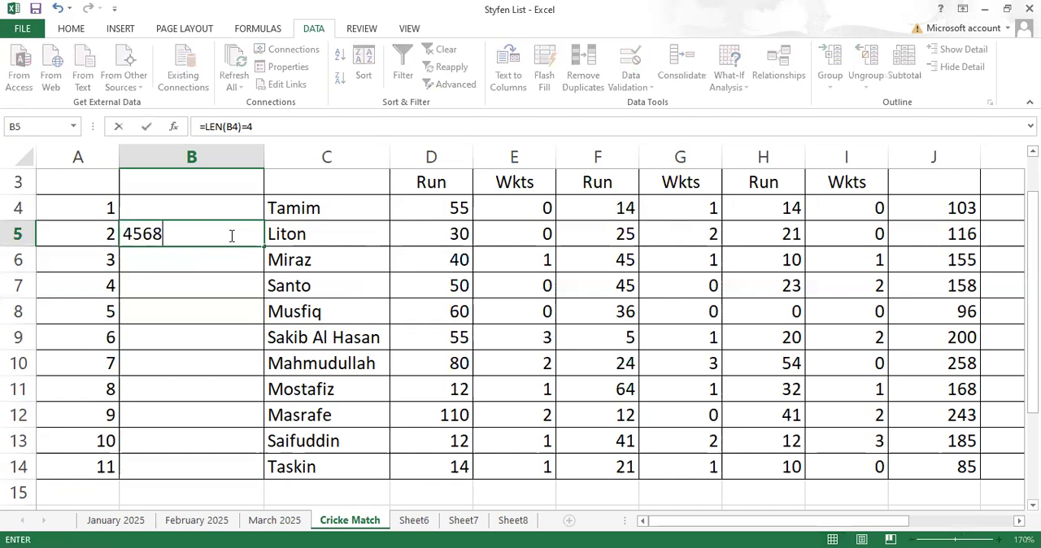
text(7752)
key(Return)
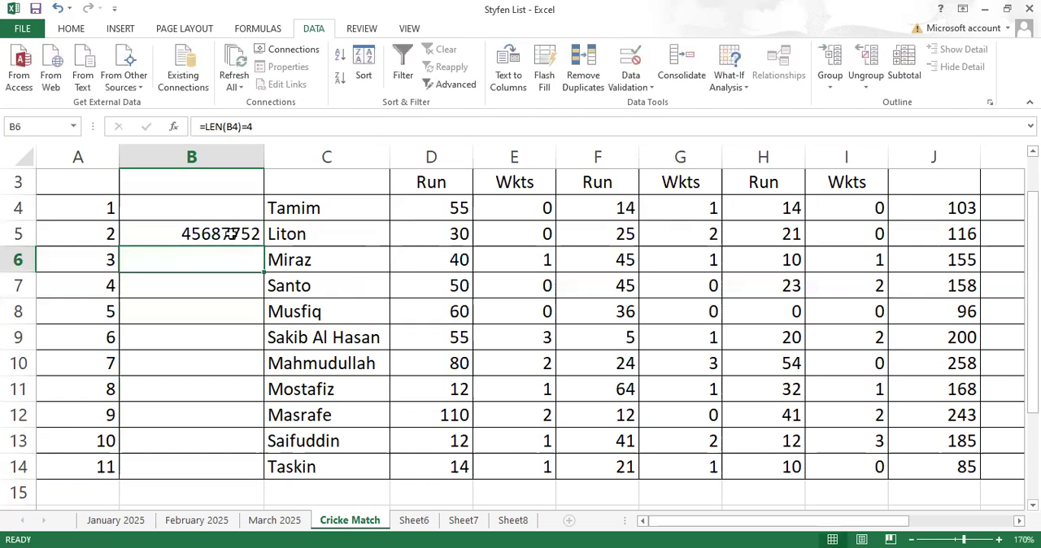
text(42587)
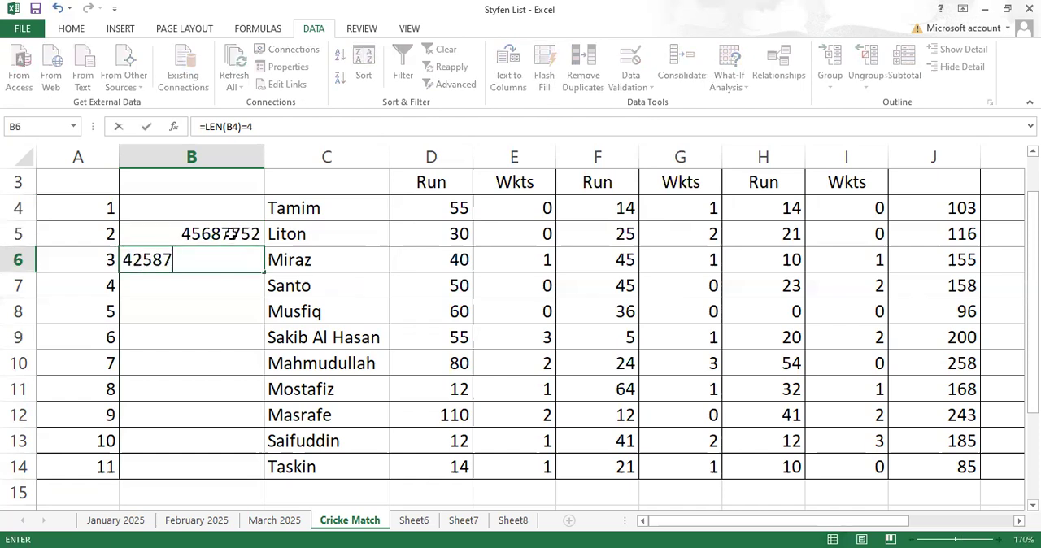
text(2345)
key(Return)
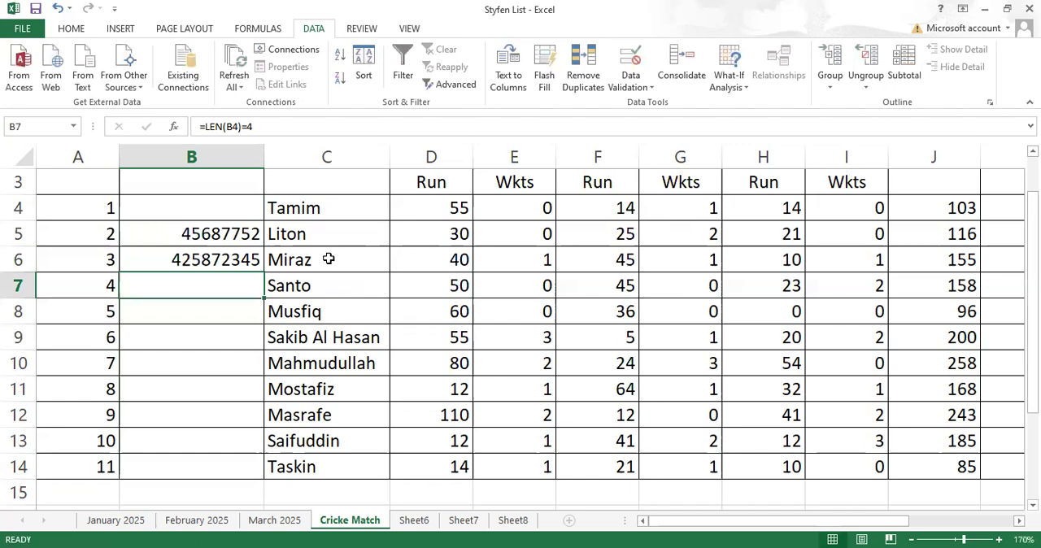
click(228, 313)
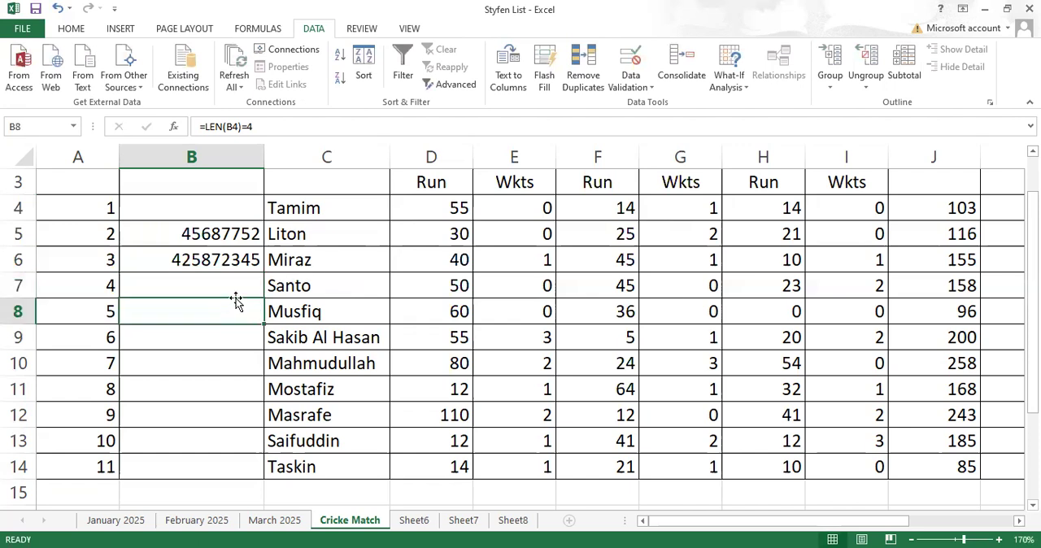
text(457874445)
key(Return)
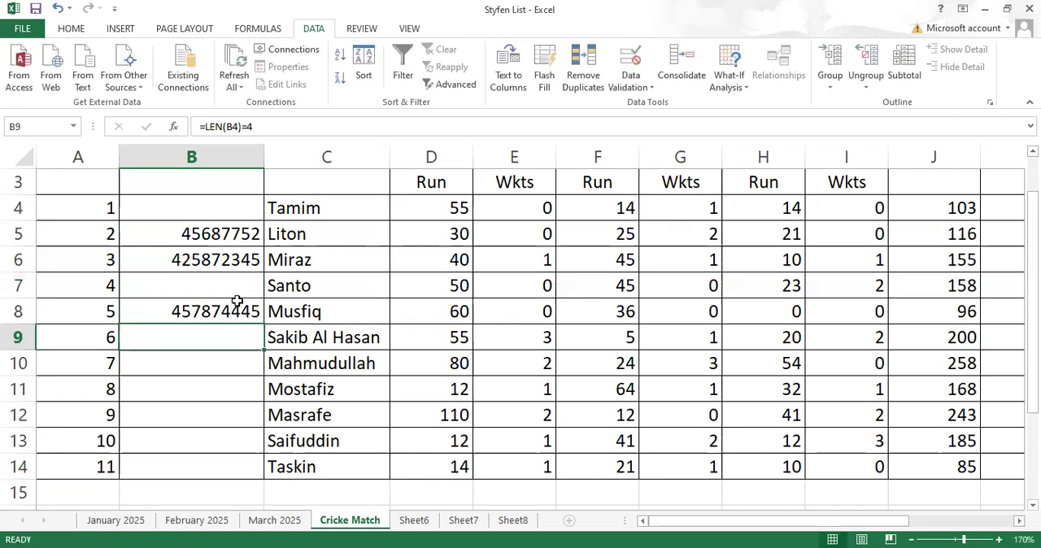
- Try the mixed entry h457 in cell B9 and cancel it
text(h)
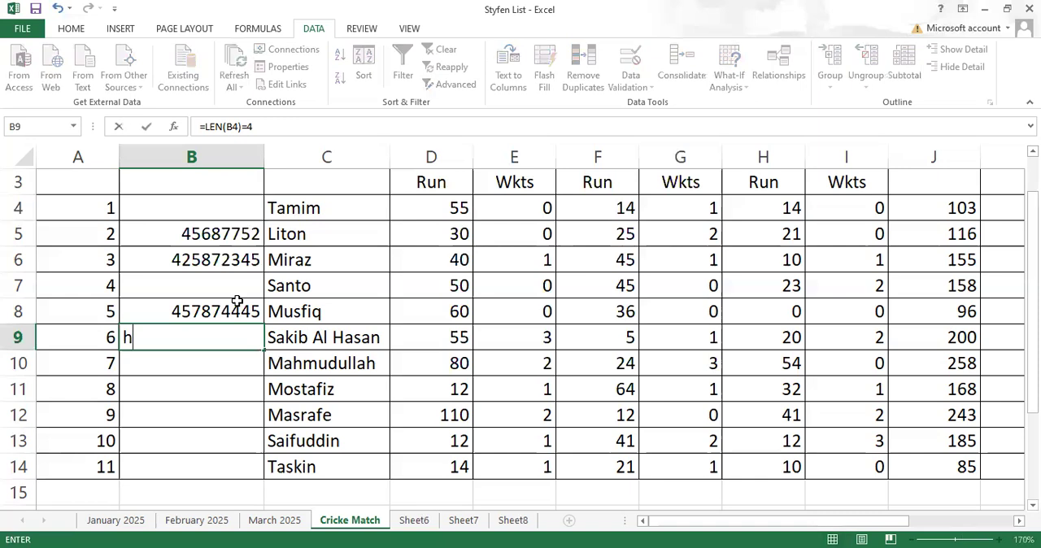
text(457)
key(Return)
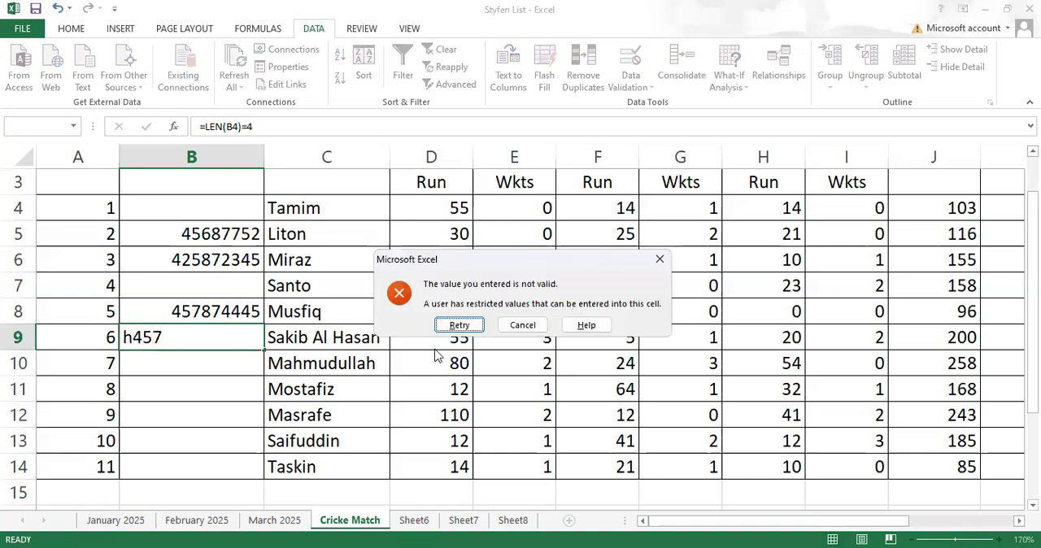
click(522, 326)
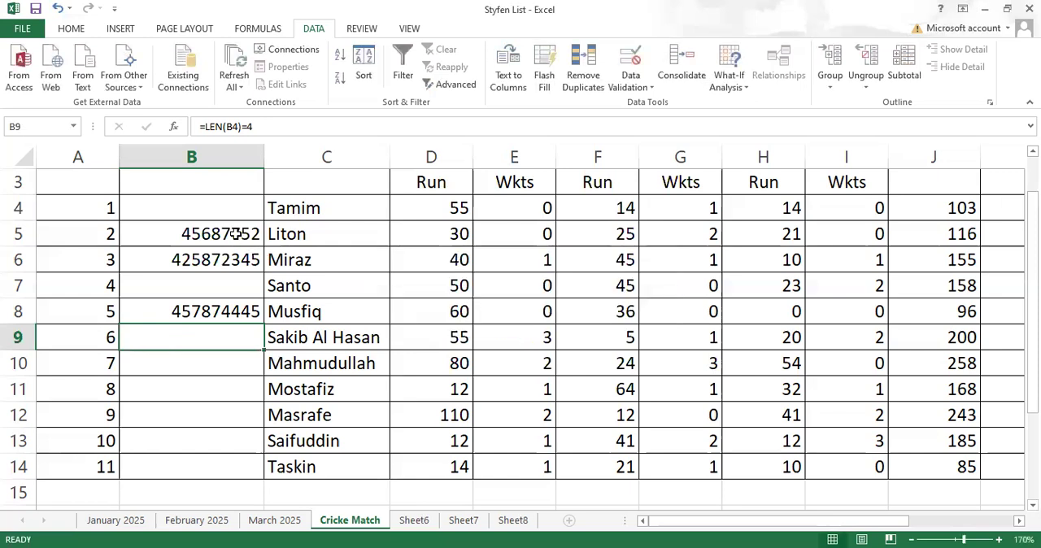
- Clear the test entries from cells B4:B8
drag(235, 205, 244, 304)
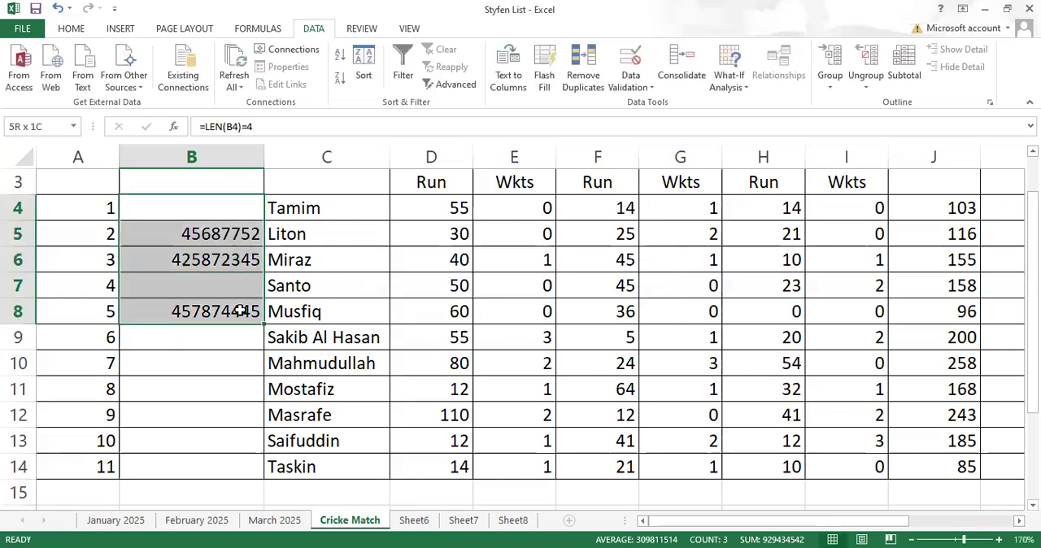
key(Delete)
click(229, 392)
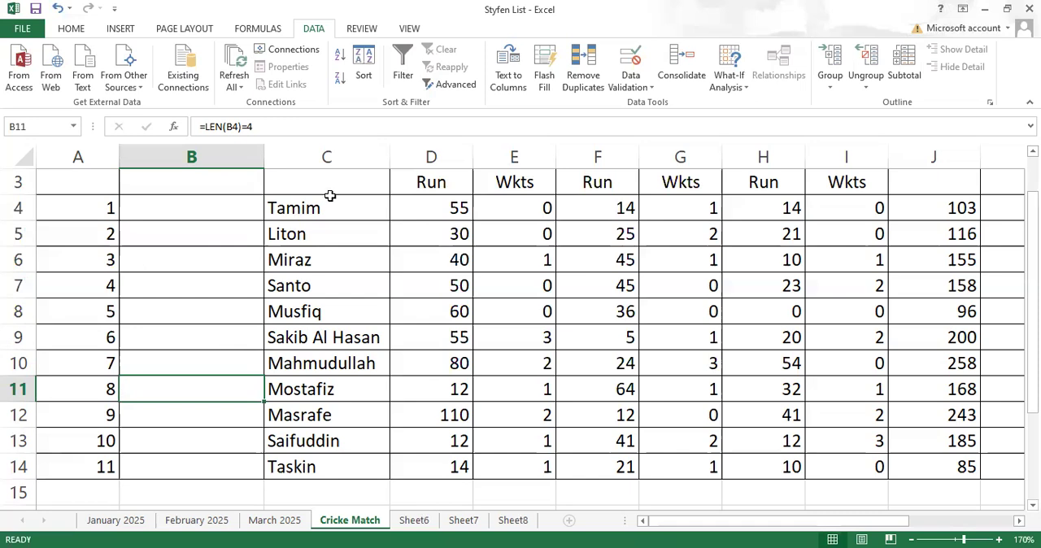
click(213, 208)
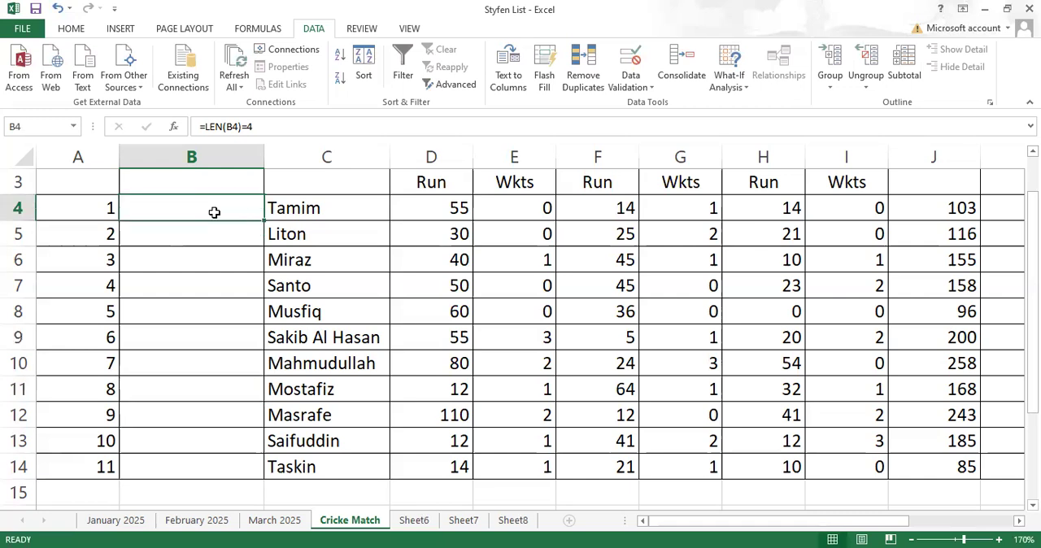
drag(214, 212, 211, 468)
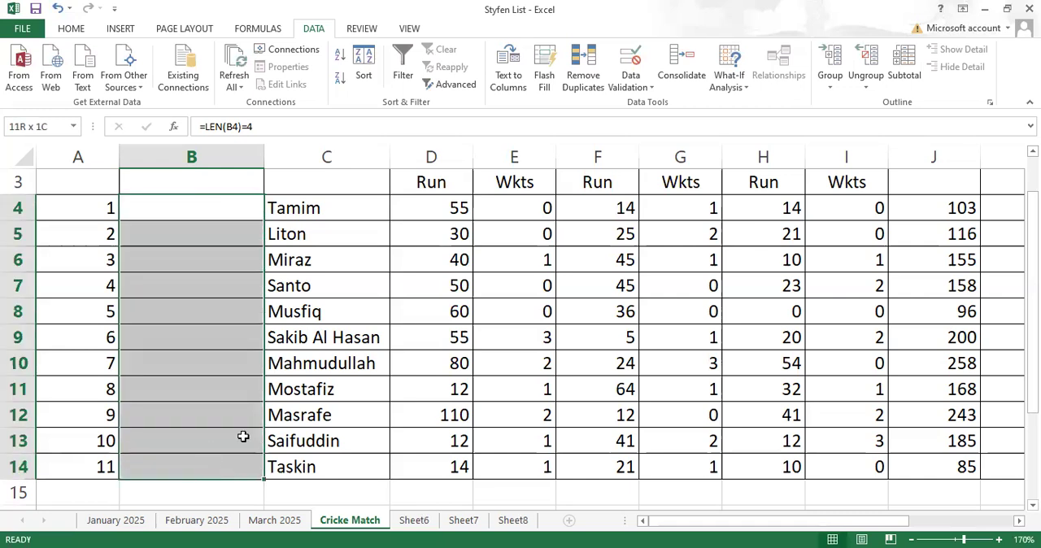
click(640, 95)
click(670, 109)
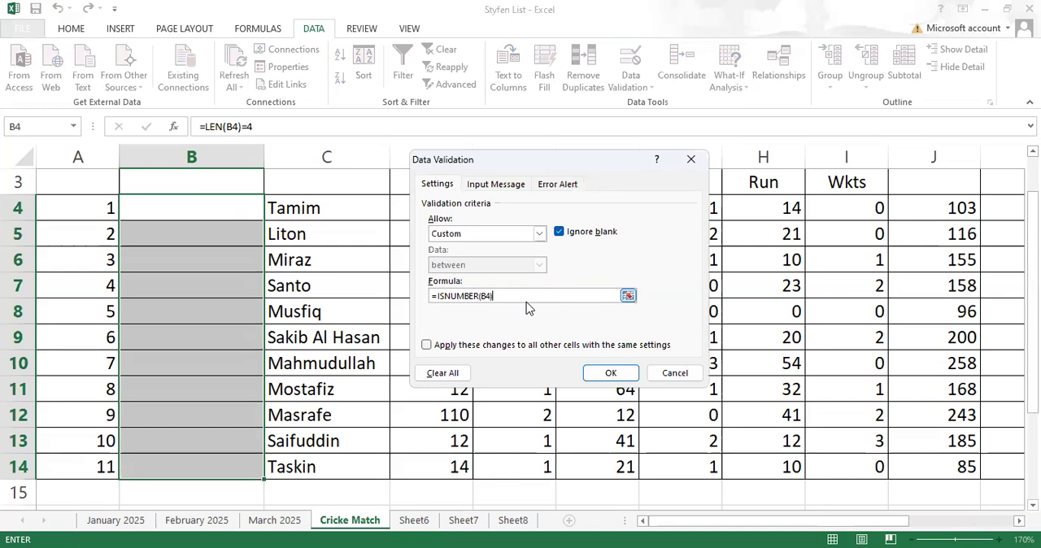
key(BackSpace)
key(BackSpace)
key(BackSpace)
key(BackSpace)
key(BackSpace)
key(BackSpace)
key(BackSpace)
key(BackSpace)
key(BackSpace)
key(BackSpace)
key(BackSpace)
key(BackSpace)
key(BackSpace)
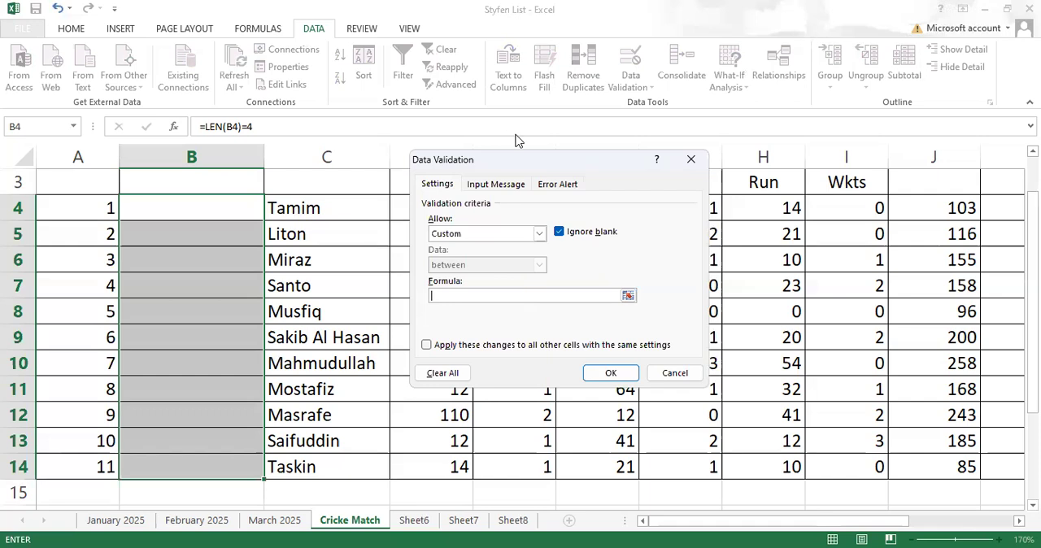
key(alt+Tab)
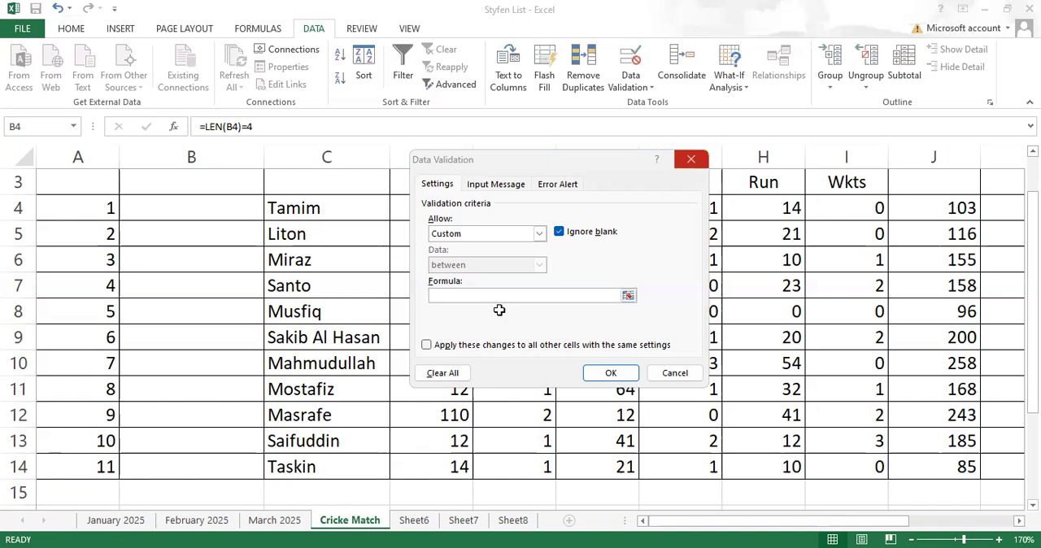
key(Escape)
- Replace the custom validation formula of cell B4 with a COUNTIF over the absolute range $B$4:$B$14
click(164, 203)
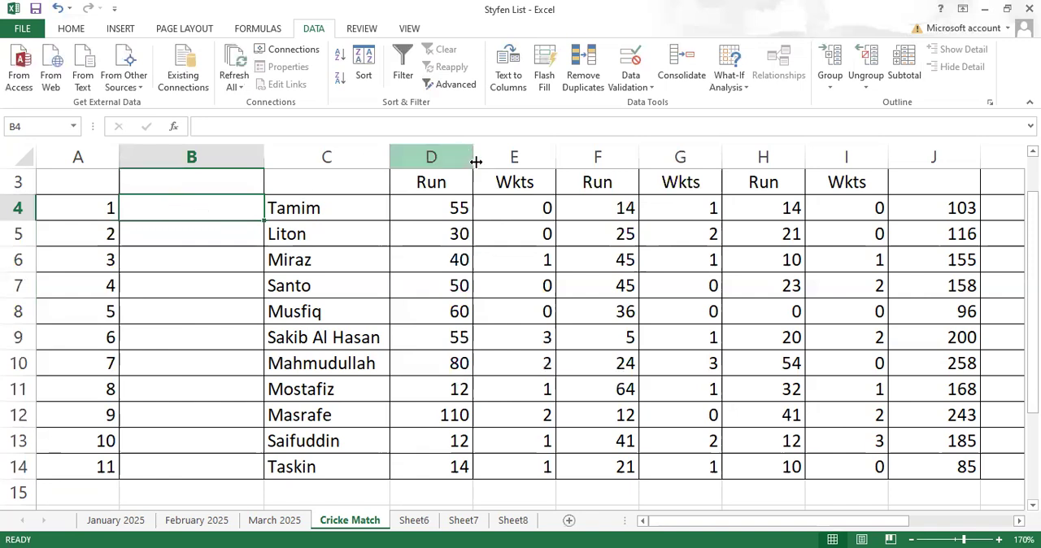
click(632, 86)
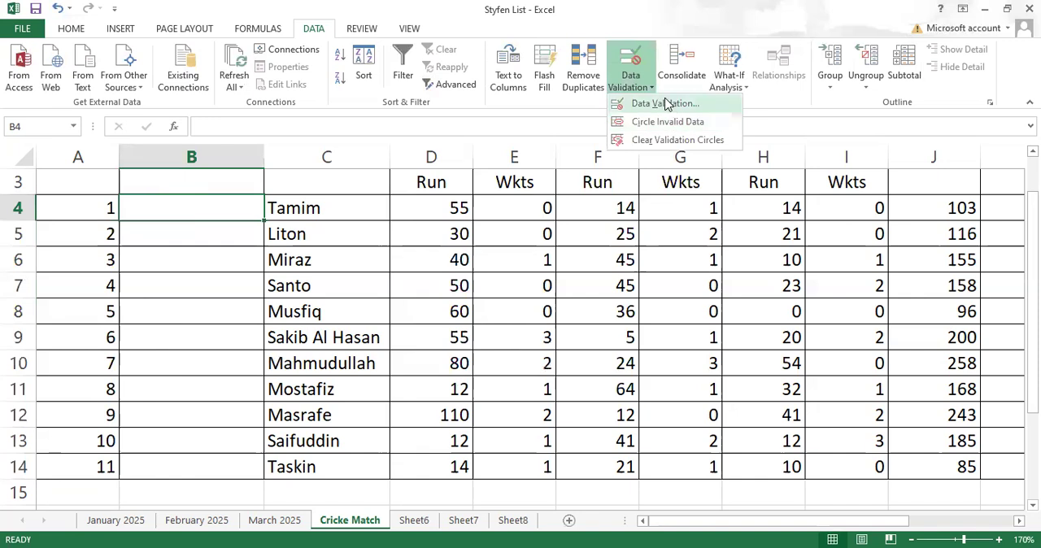
click(666, 103)
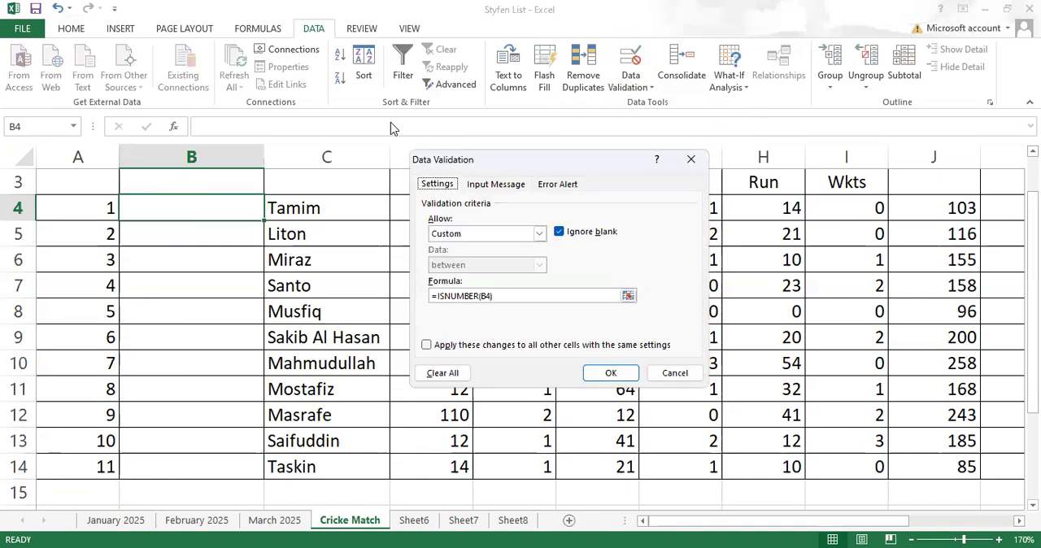
drag(518, 295, 421, 295)
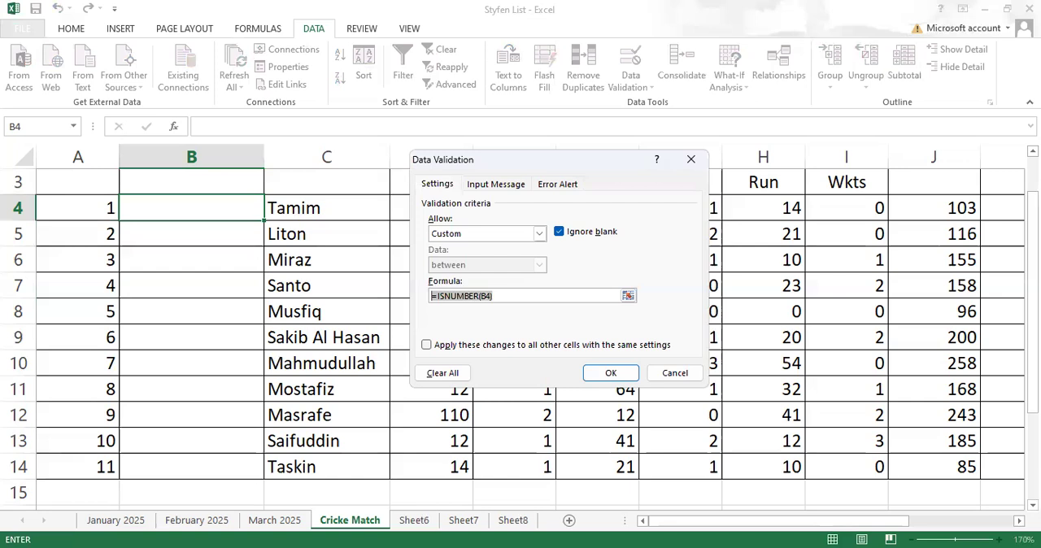
text(=)
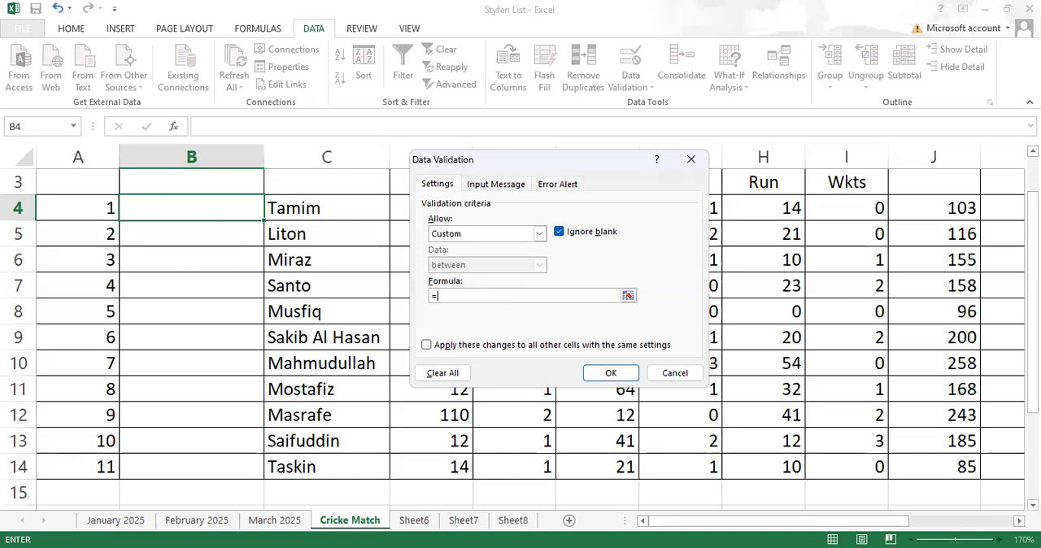
text(countif()
click(205, 207)
shift+click(223, 466)
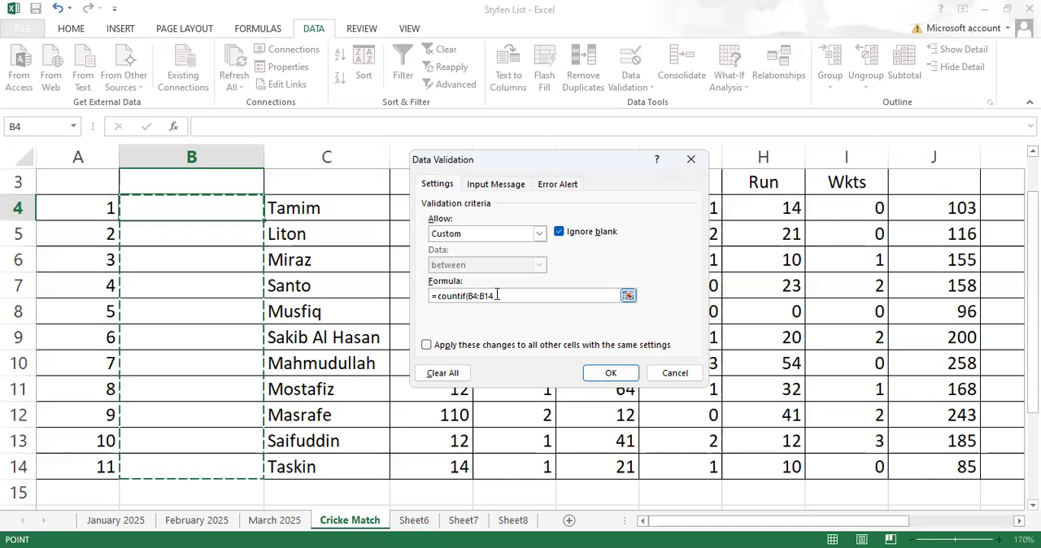
key(F4)
text())
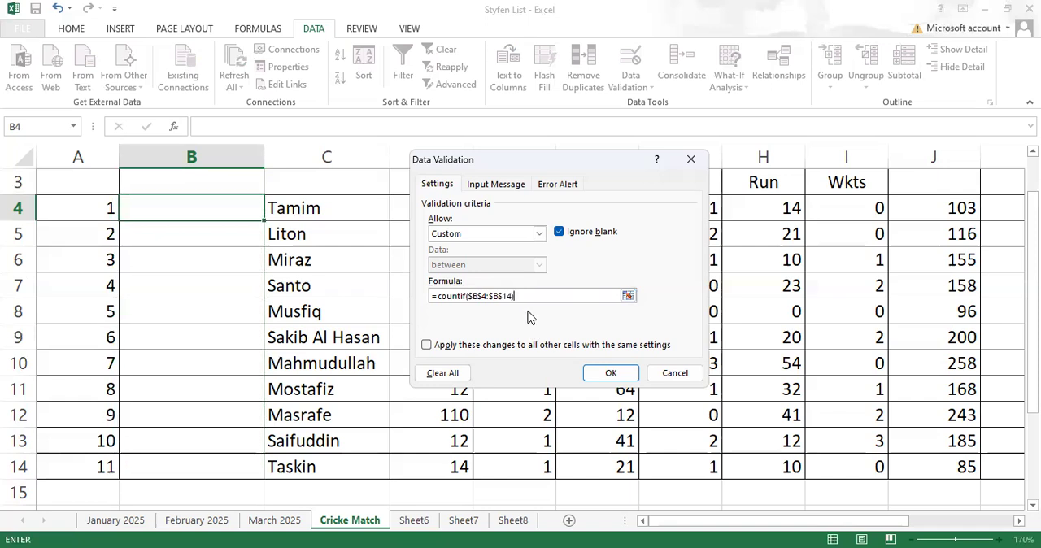
text(=1)
- Extend the validation formula with =1 and try to apply =countif($B$4:$B$14)=1
click(602, 376)
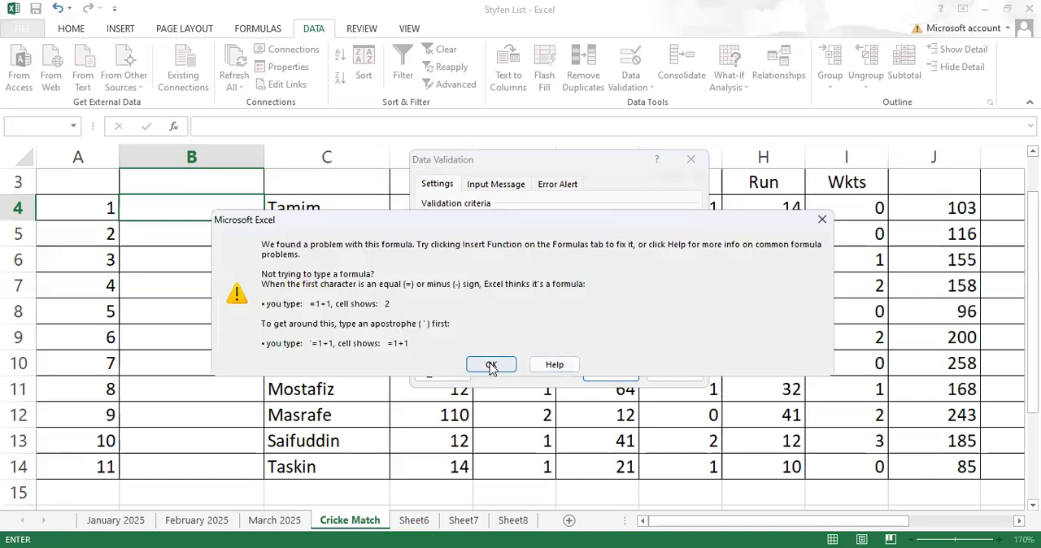
click(510, 359)
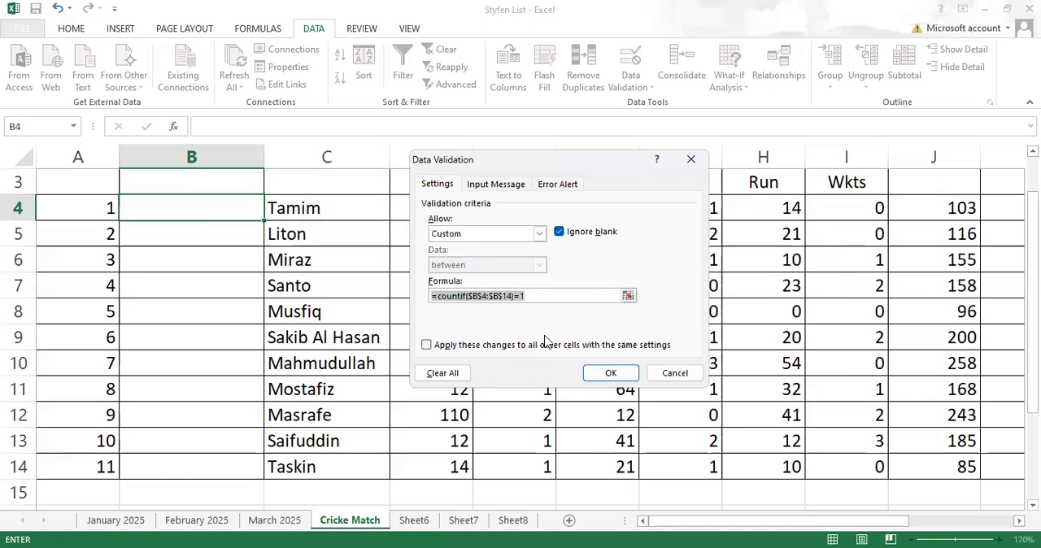
- Correct the validation formula to =countif($B$4:$B$14,B4)=1, apply it, and fill cell B4 down to B14
click(513, 297)
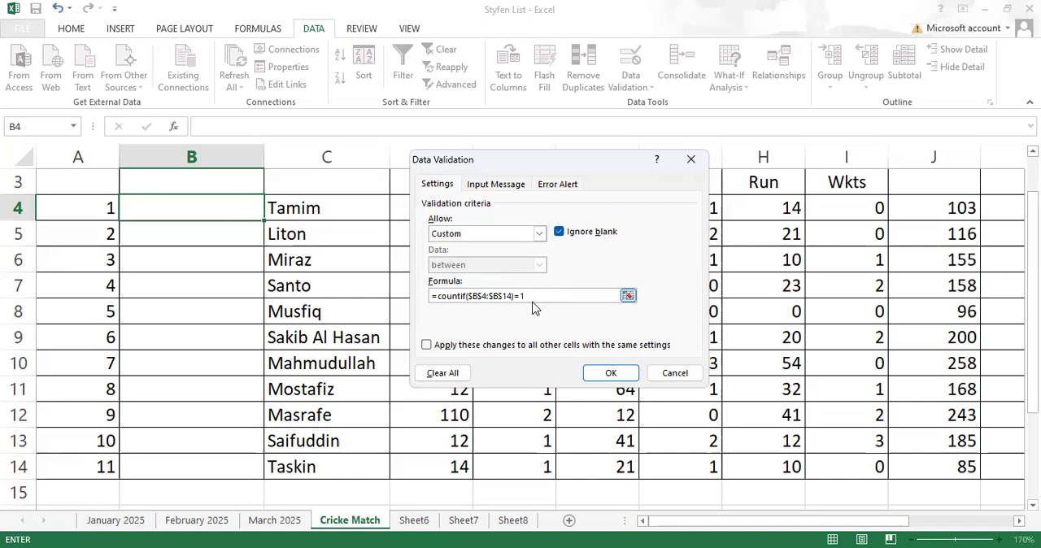
text(,)
click(174, 207)
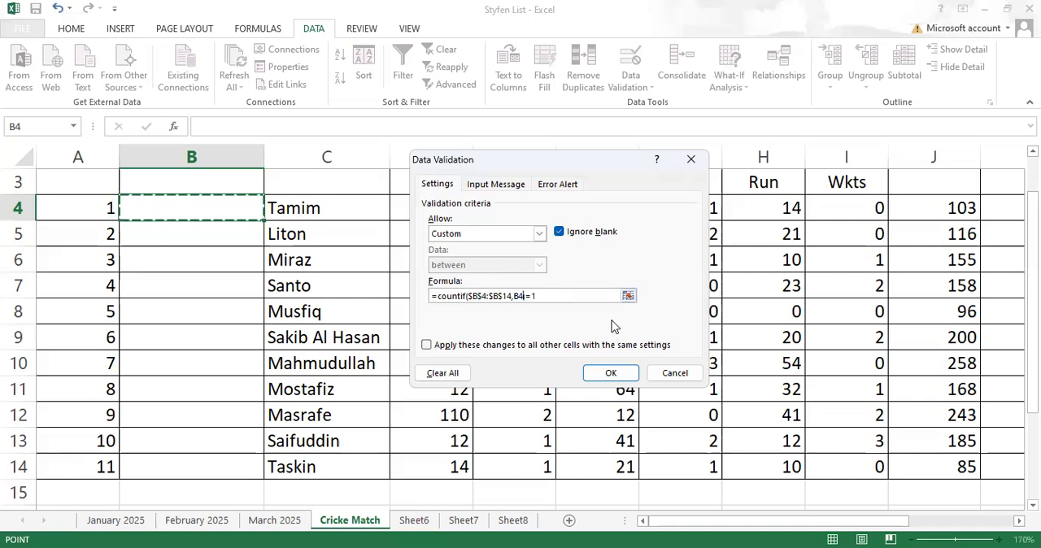
click(559, 298)
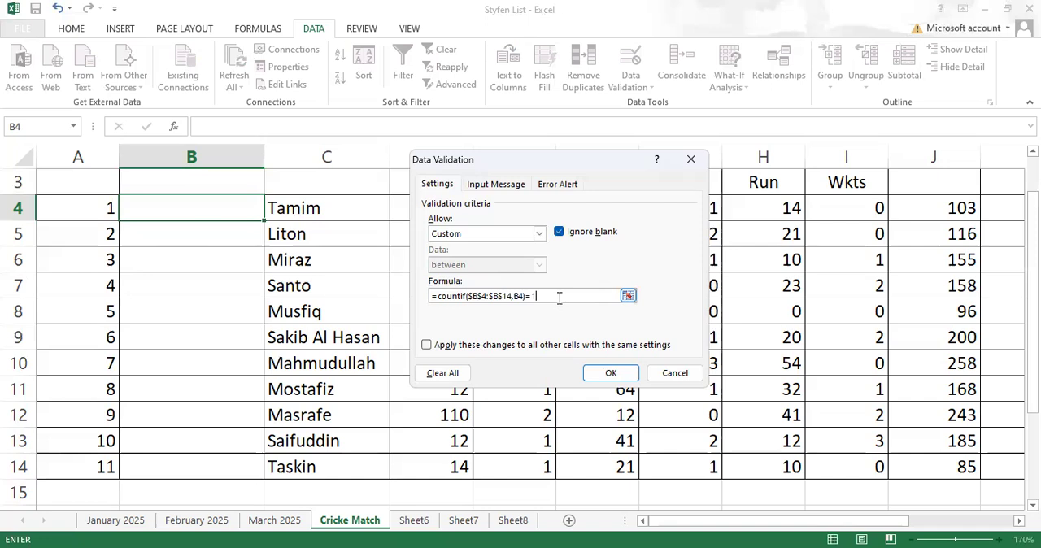
click(610, 372)
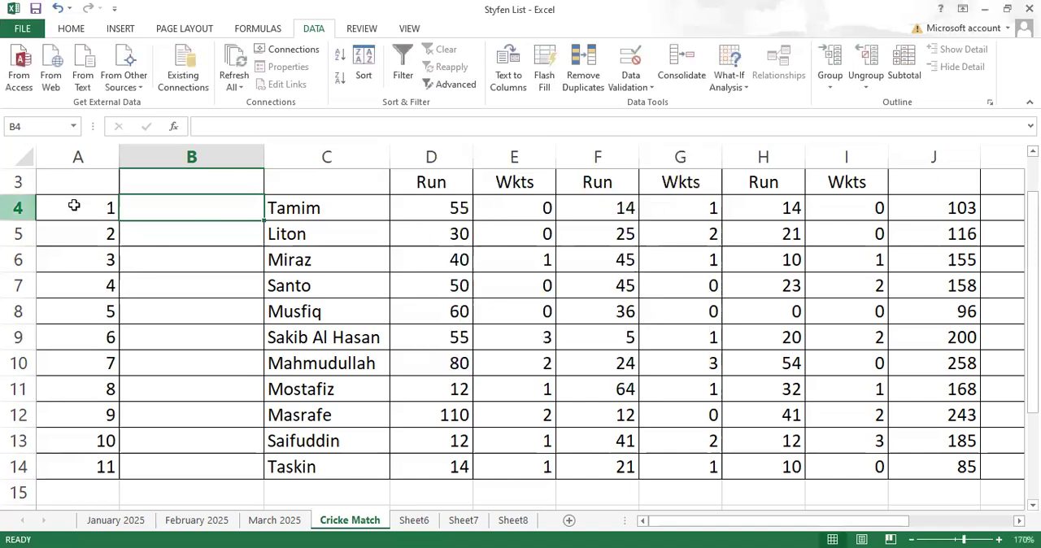
drag(264, 221, 286, 474)
click(183, 206)
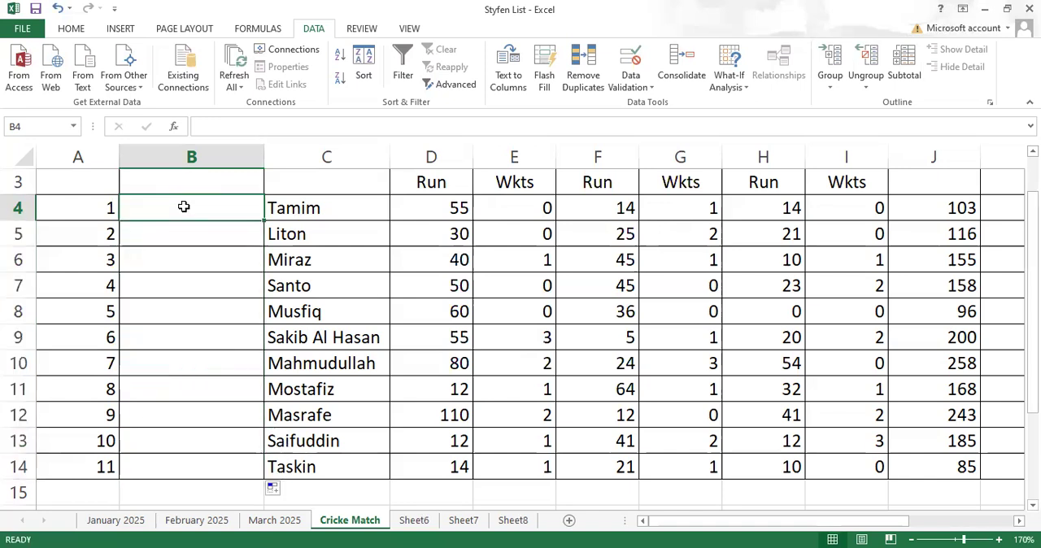
text(4)
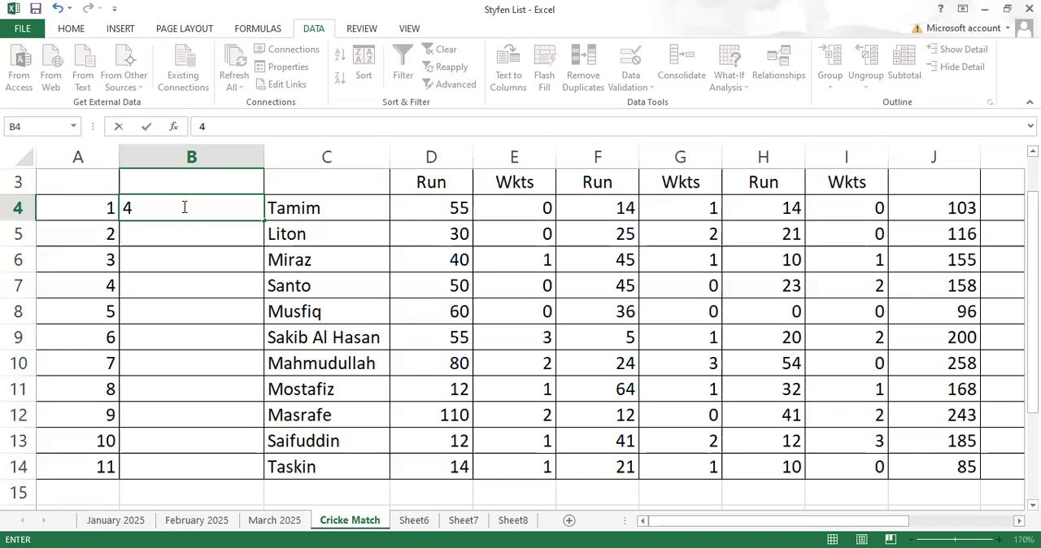
key(Return)
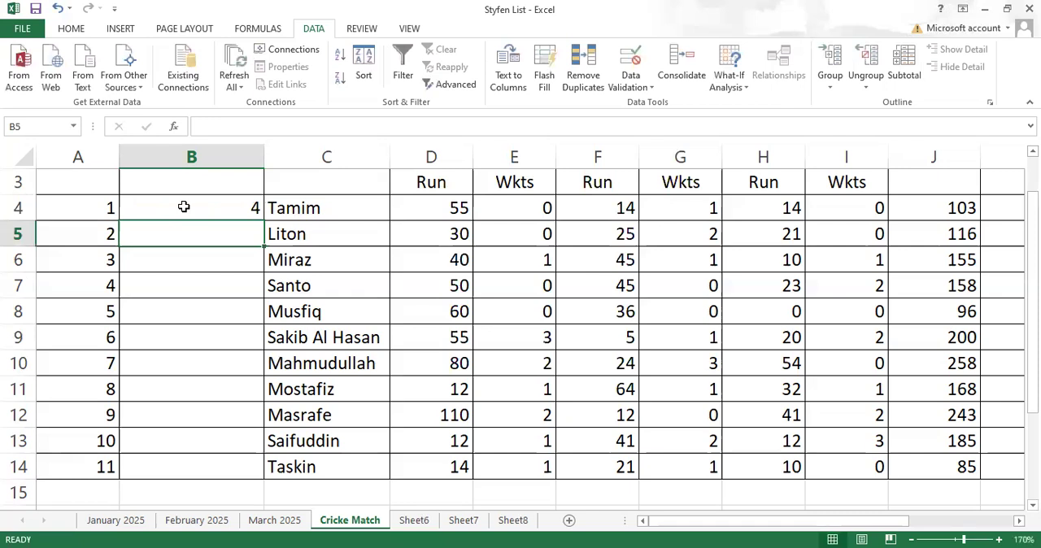
text(456687)
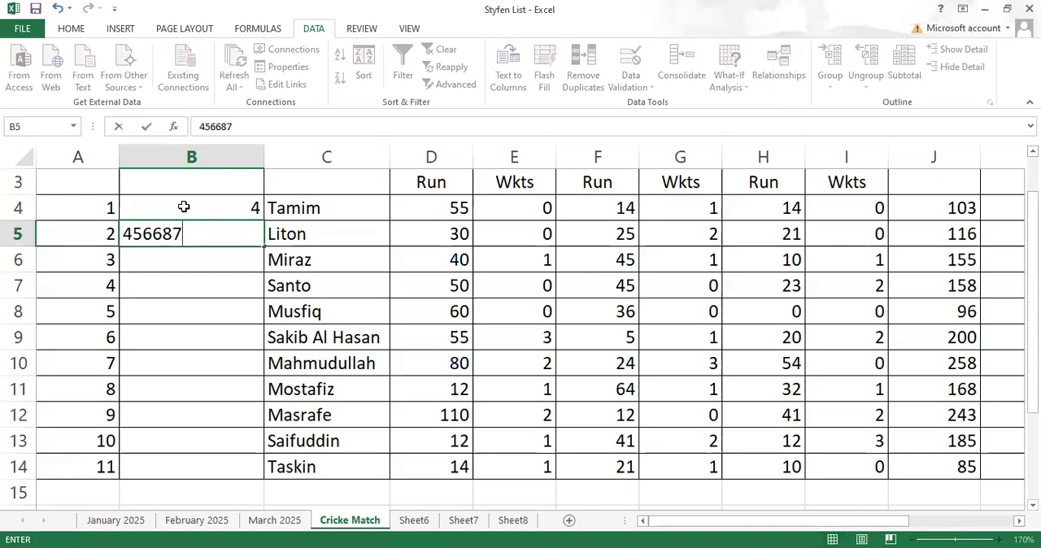
key(Return)
text(45469877521)
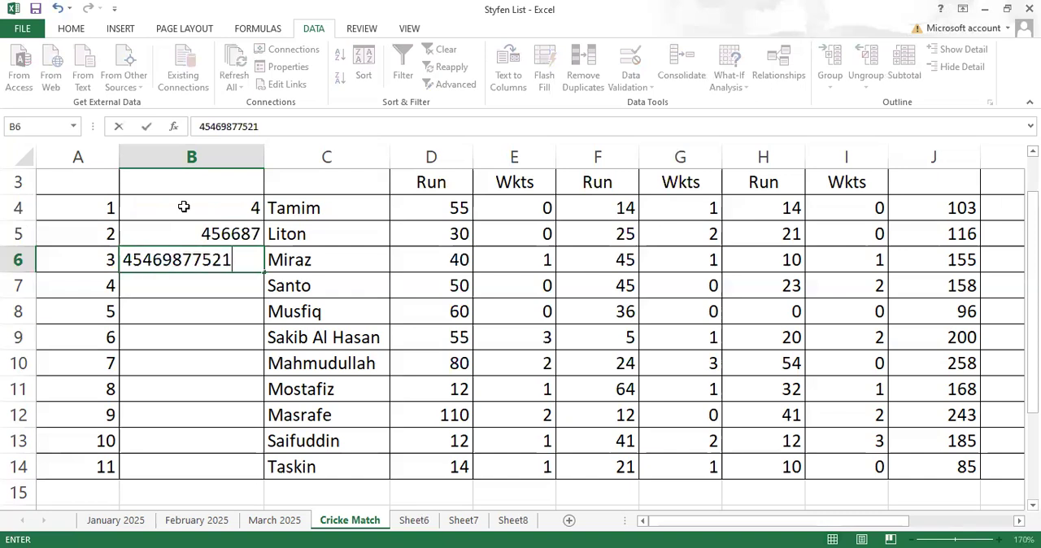
key(Return)
- Try the duplicate entry 4 in cell B7 and cancel it
text(4)
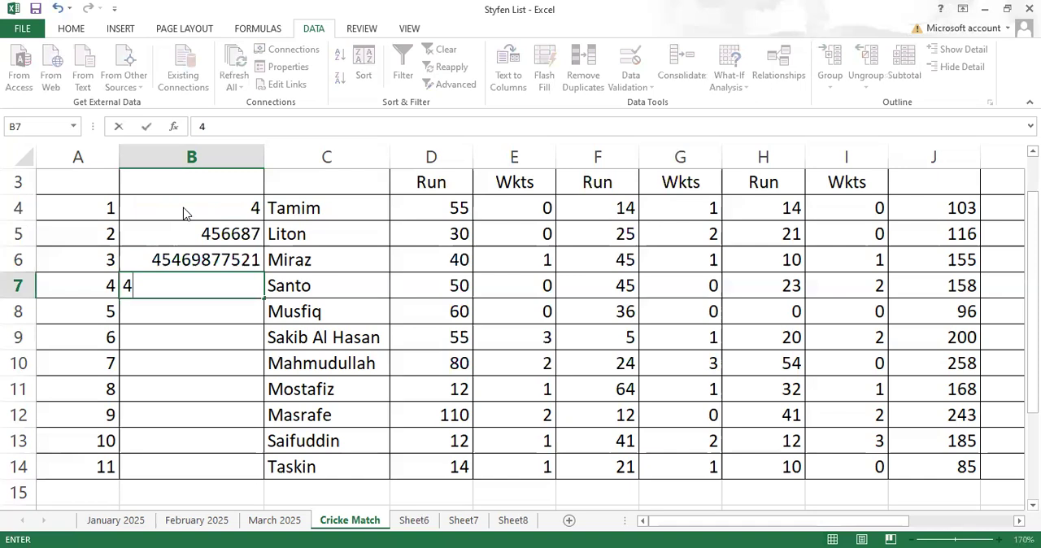
key(Return)
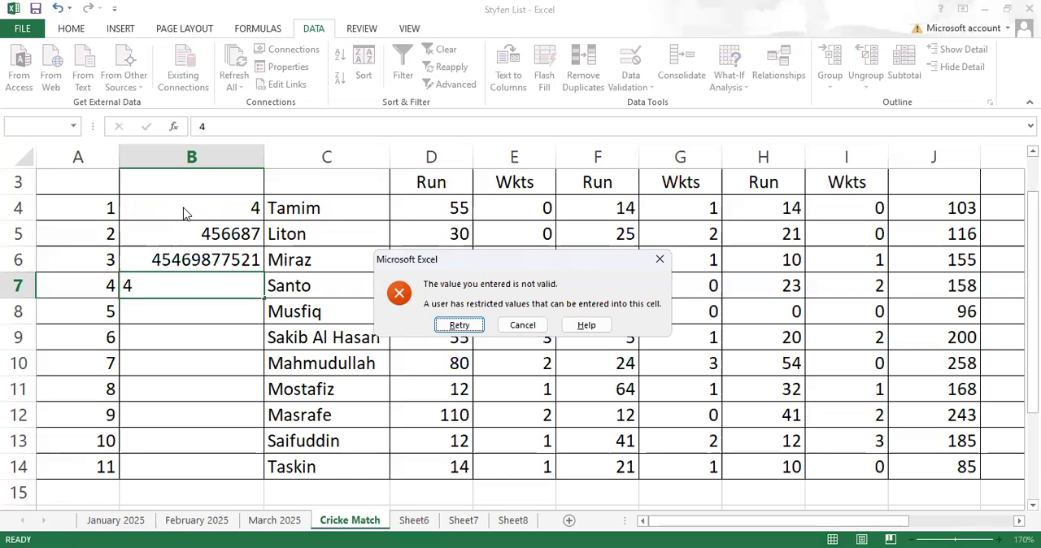
click(522, 327)
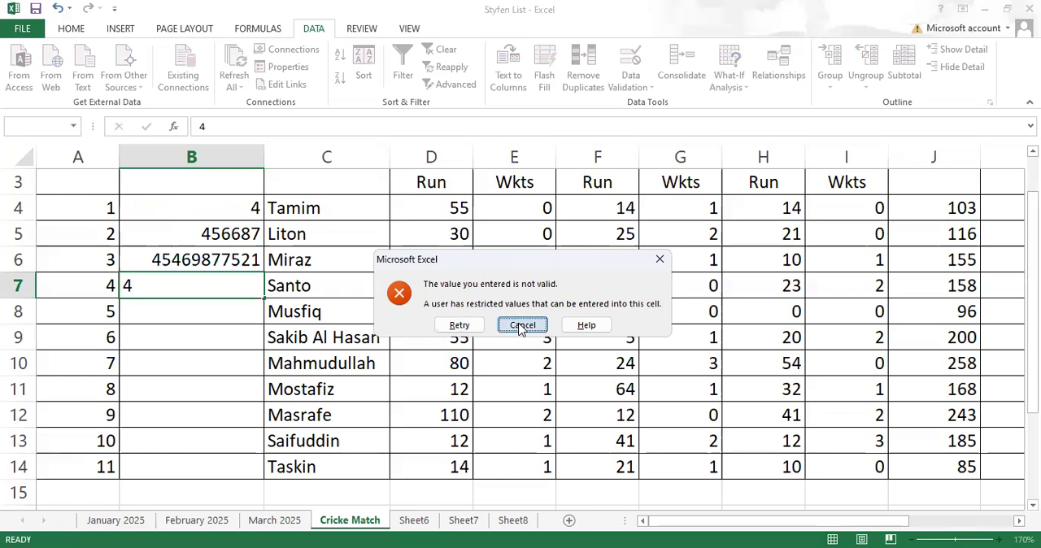
- Clear the test entries from cells B5:B6
click(208, 235)
shift+click(214, 257)
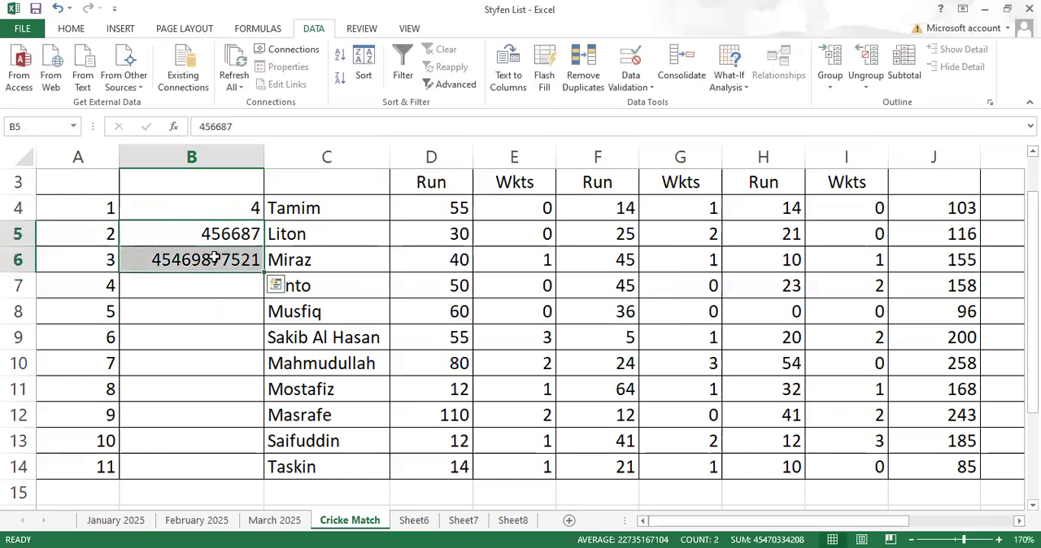
key(Delete)
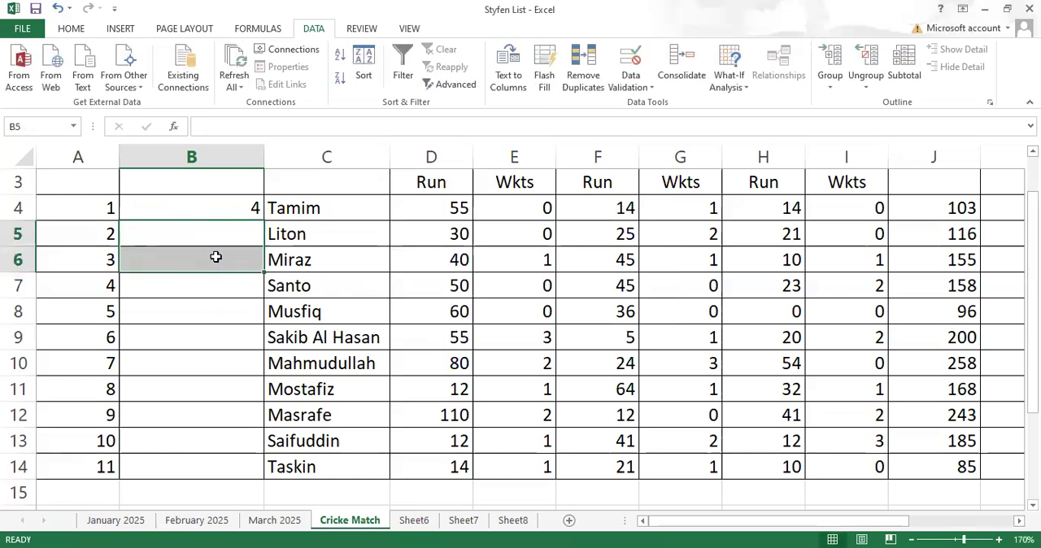
- Enter 25 in cell B5 as a new test value for the uniqueness rule
click(219, 242)
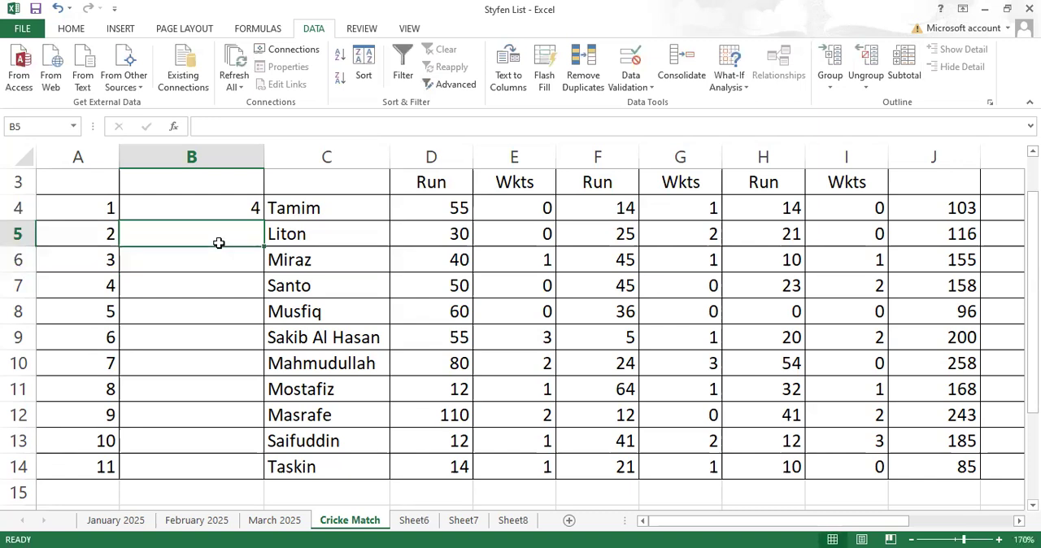
text(25)
key(Return)
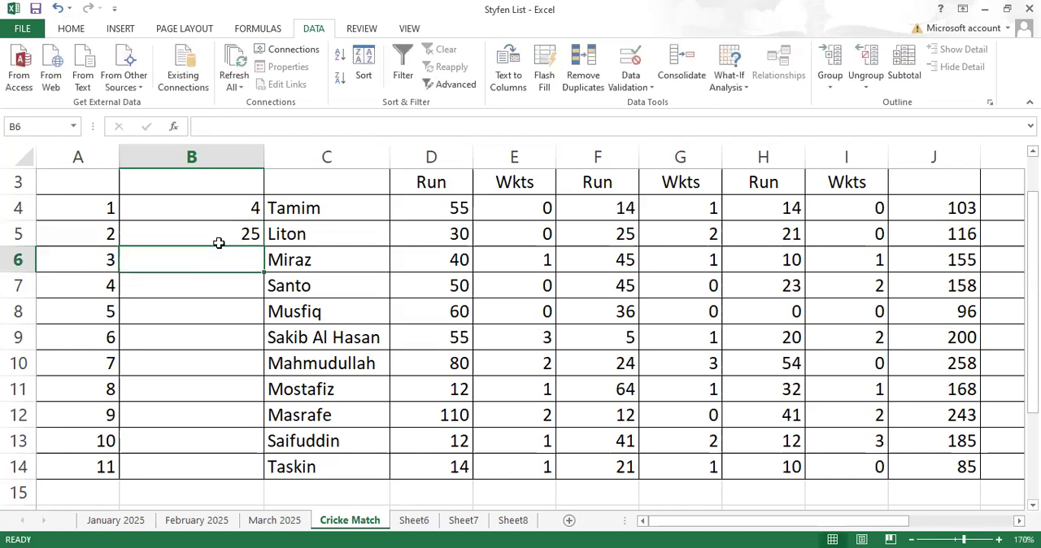
- Try the duplicate entry 25 in cell B6 and cancel it
text(25)
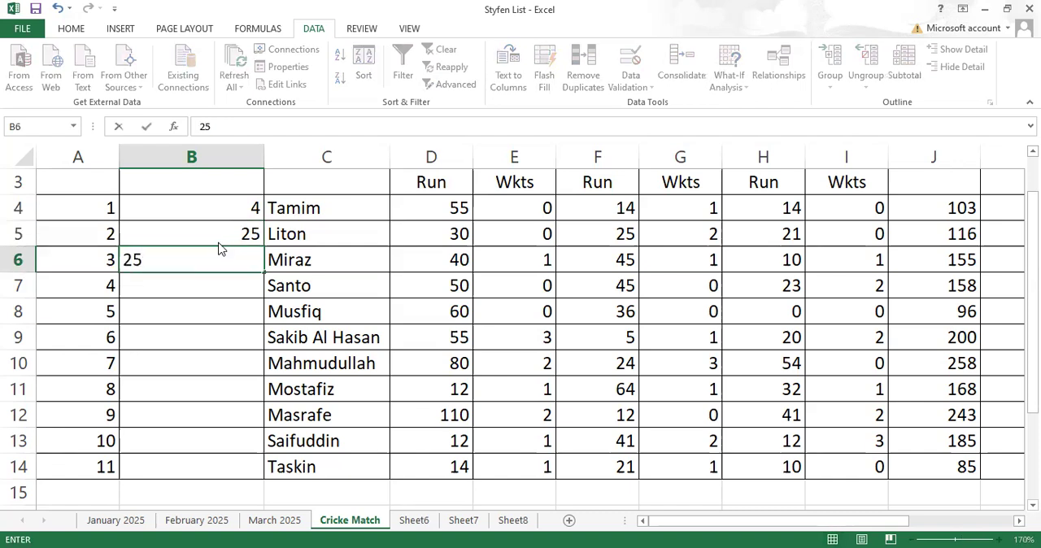
key(Return)
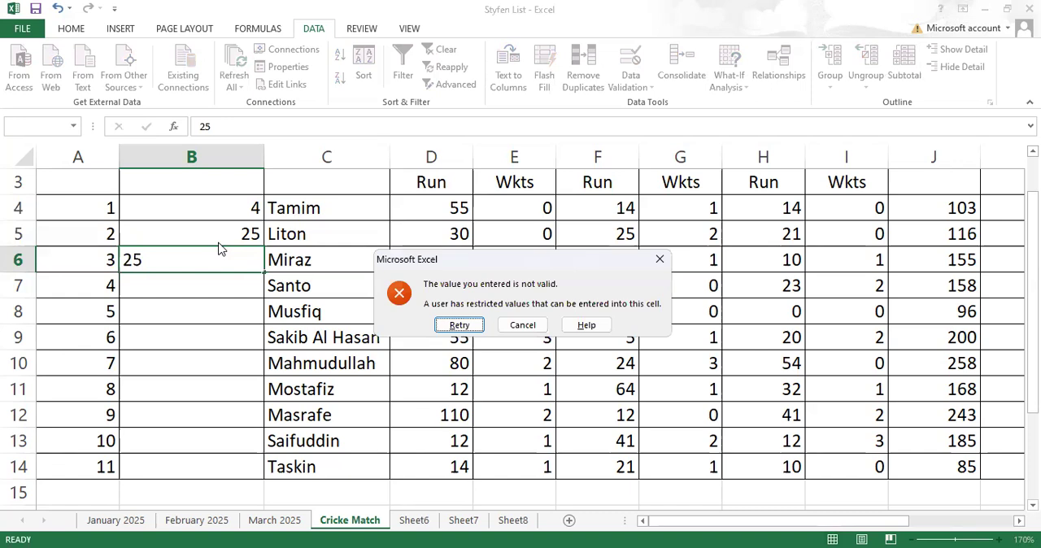
click(524, 328)
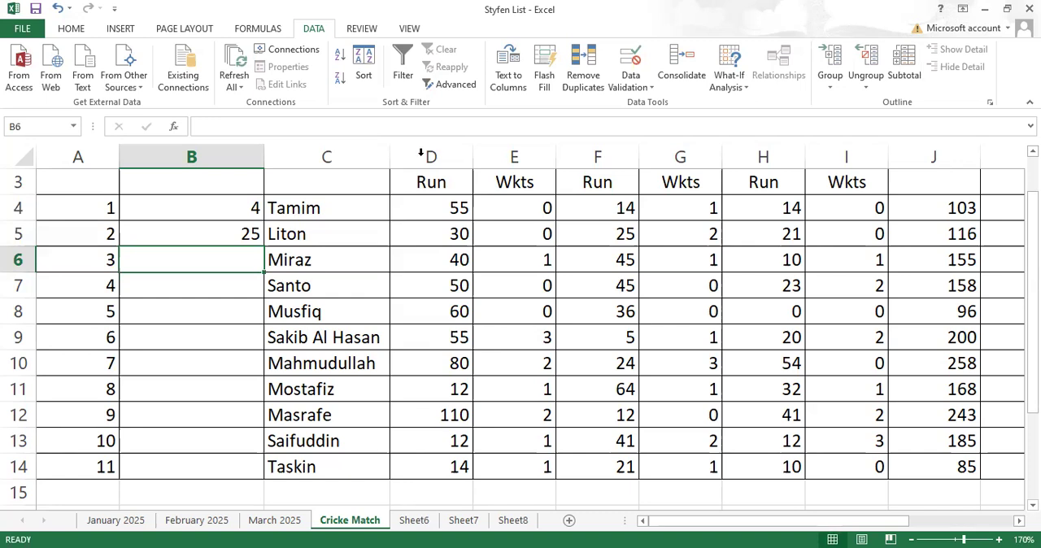
- Clear the test entries from cells B4:B5 and clear all data validation settings for B4:B14
drag(204, 206, 209, 229)
key(Delete)
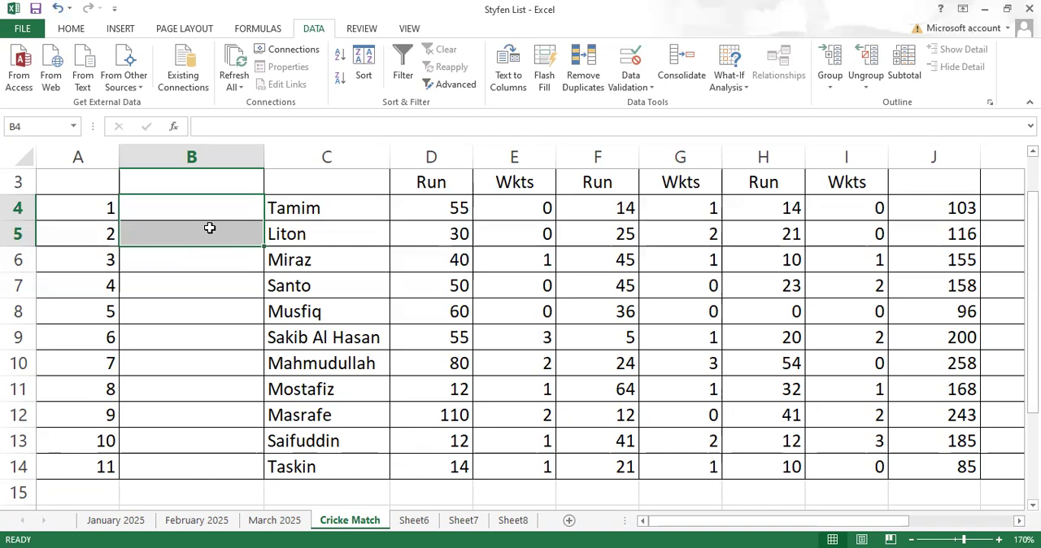
click(166, 212)
drag(175, 229, 195, 467)
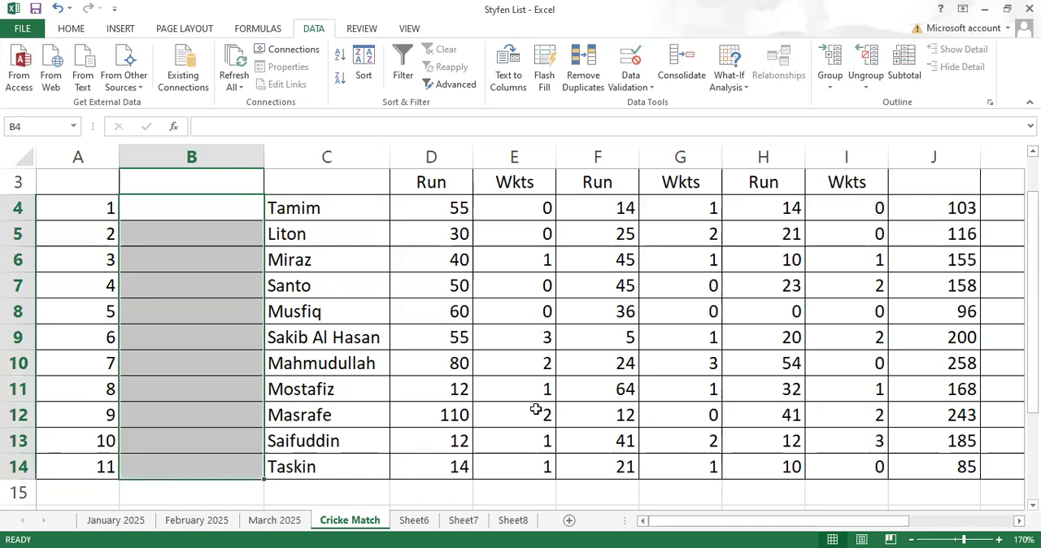
click(649, 88)
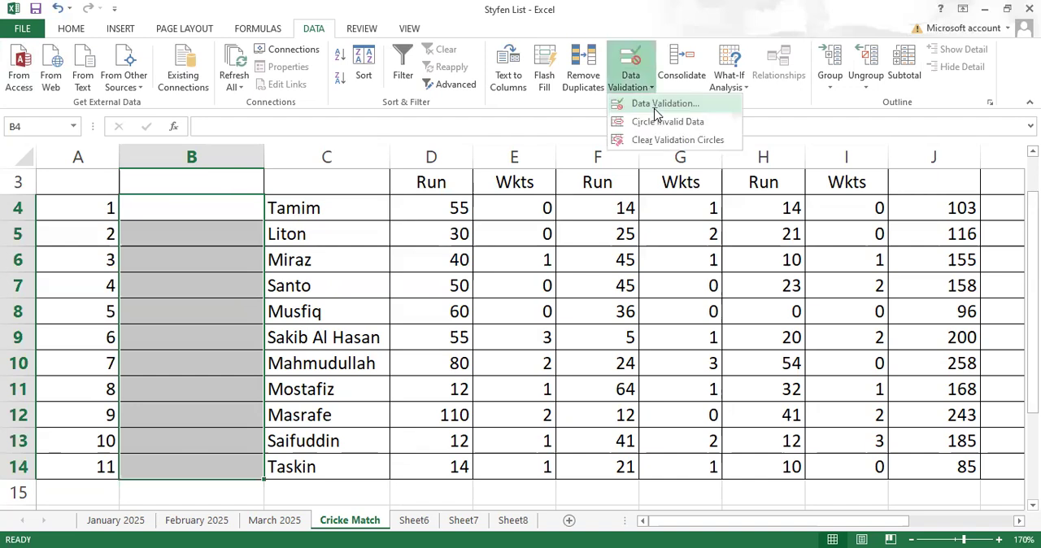
click(656, 104)
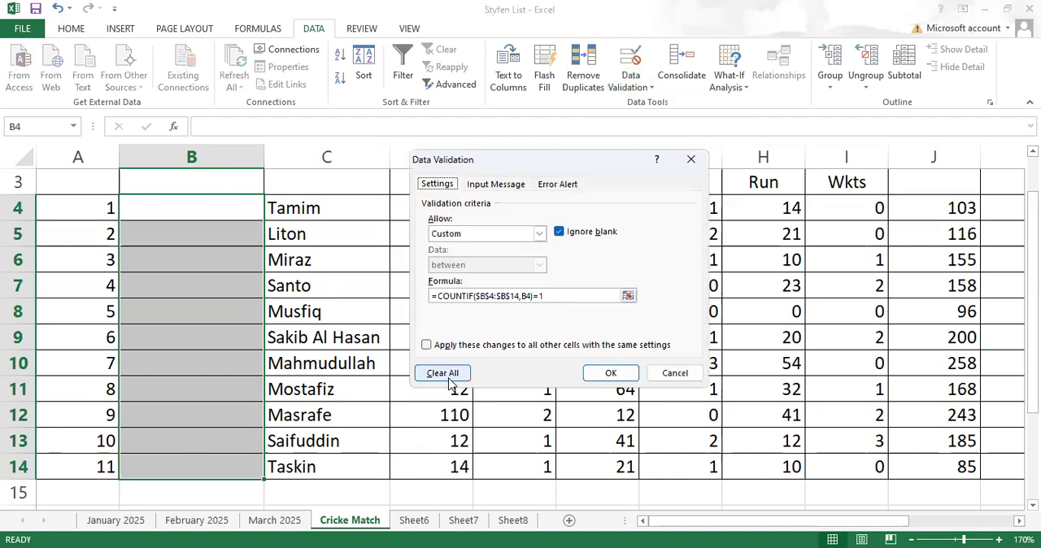
click(455, 373)
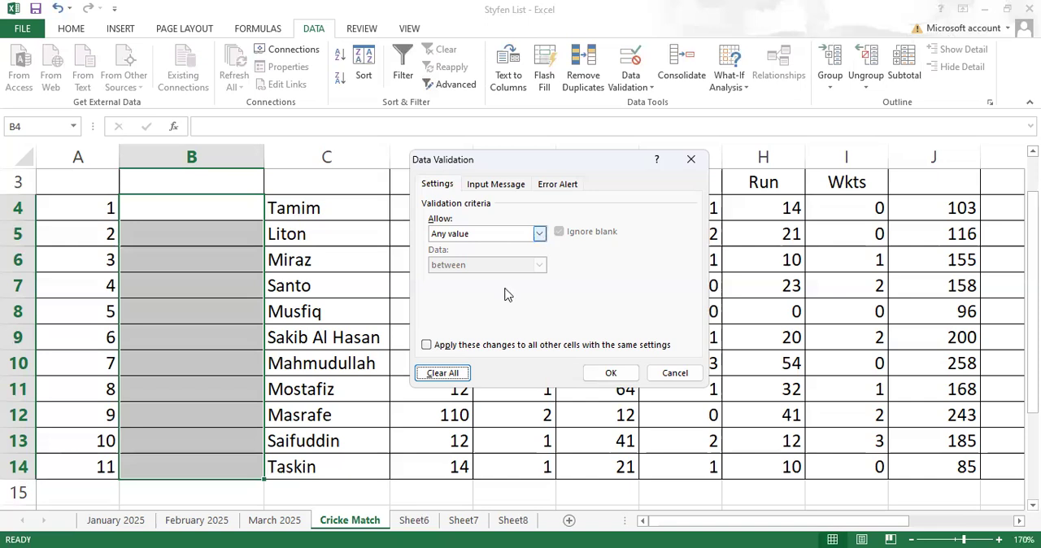
- Set the validation for B4:B14 to Custom and start its formula as =and(len(B4)=6, to require six characters
click(539, 233)
click(471, 317)
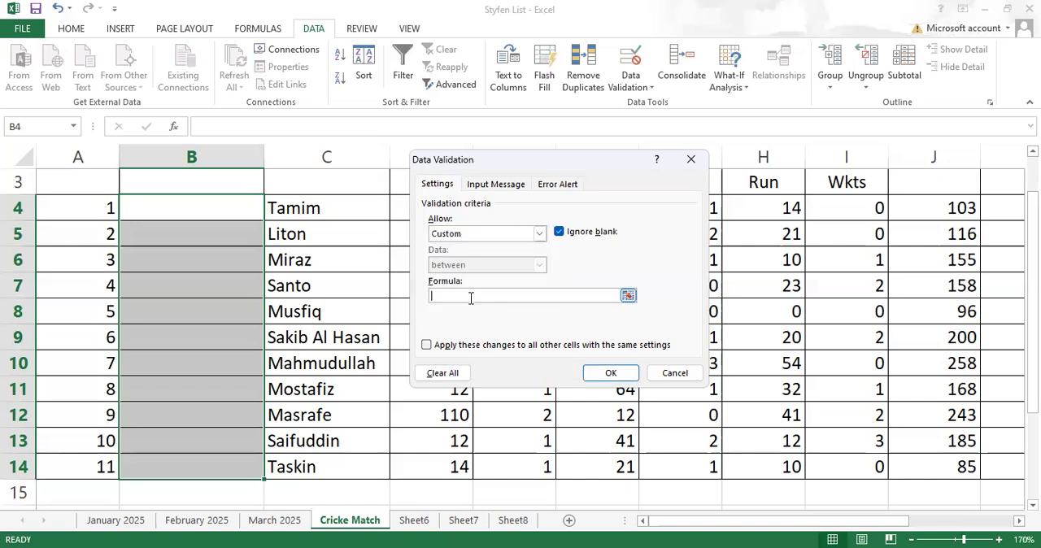
click(470, 297)
text(=)
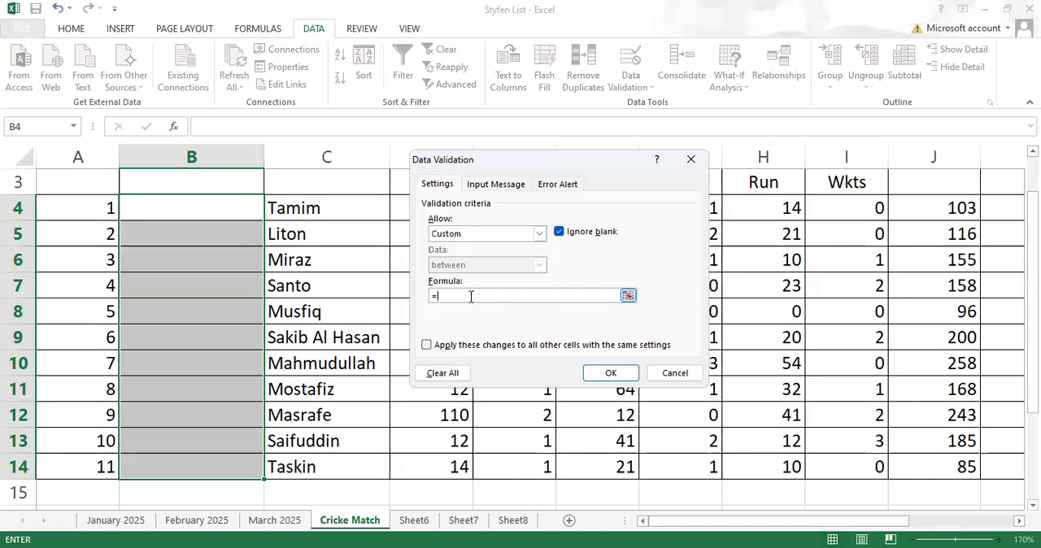
text(and)
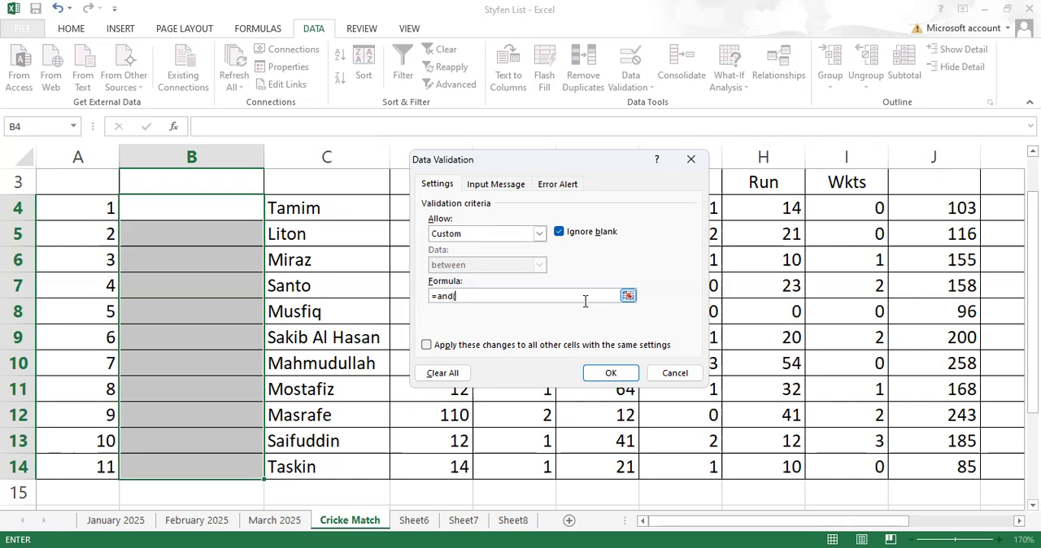
text(len()
click(165, 210)
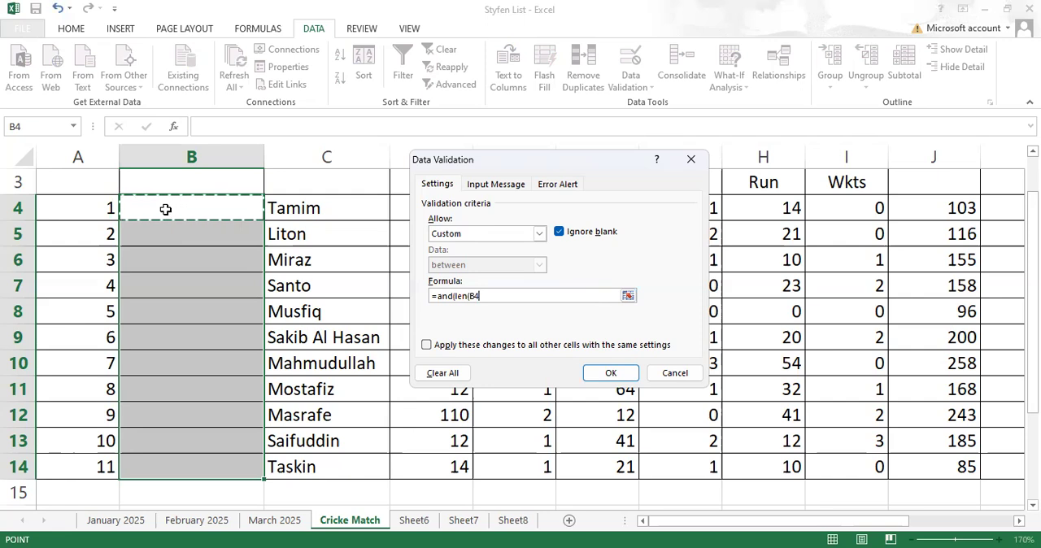
text())
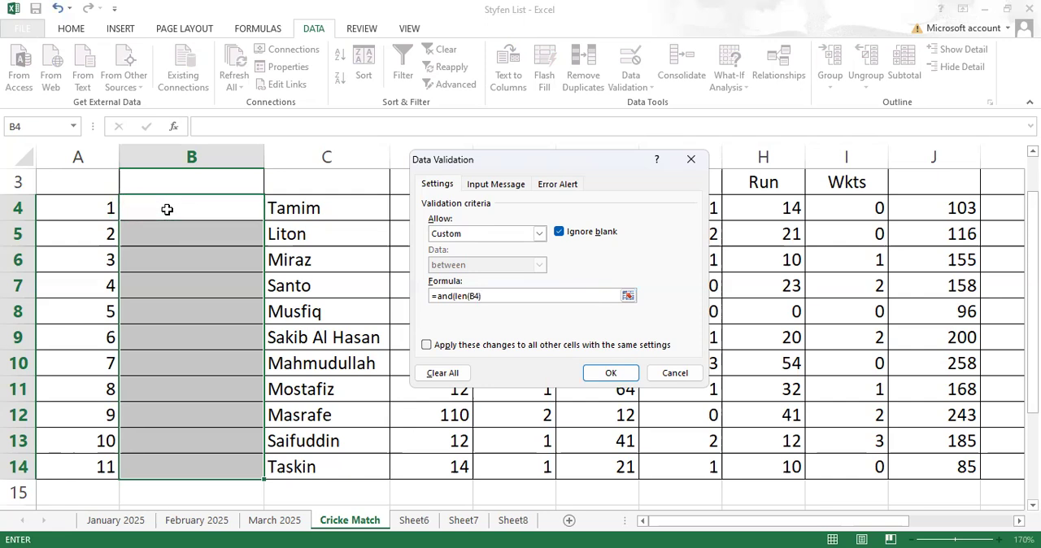
text(=)
text(6,)
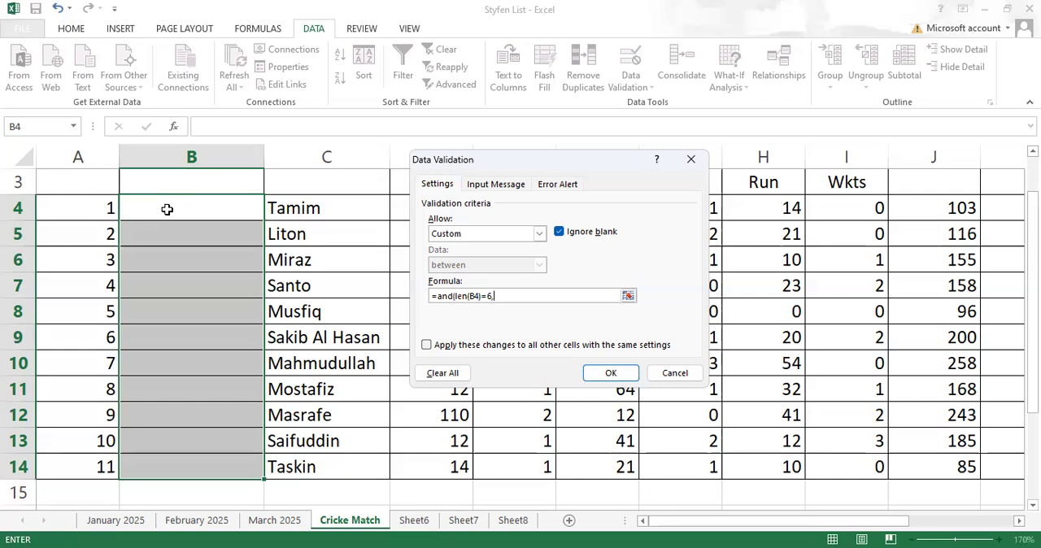
- Add isnumber(B4) to the AND formula as the second condition
text(isnumber()
click(168, 204)
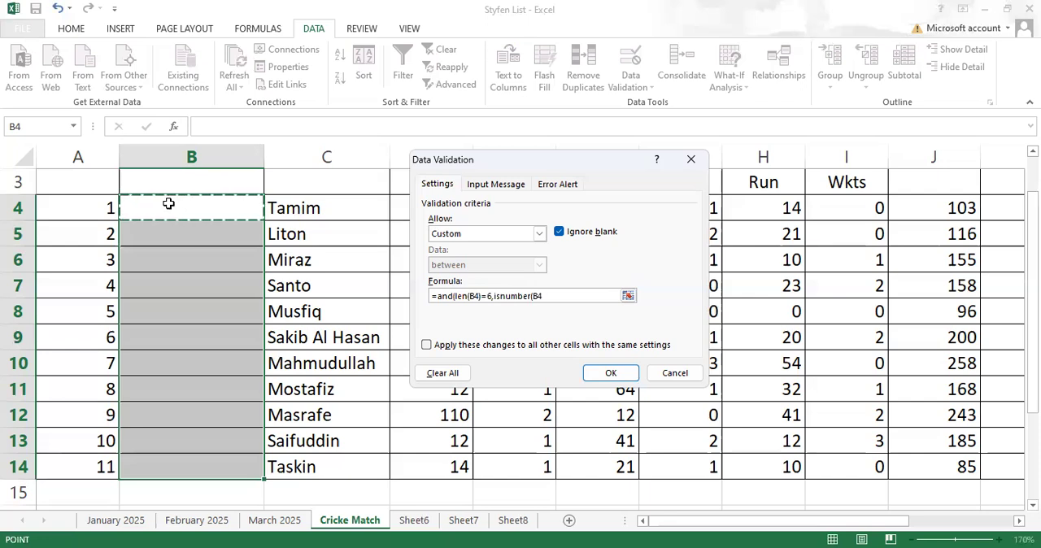
text())
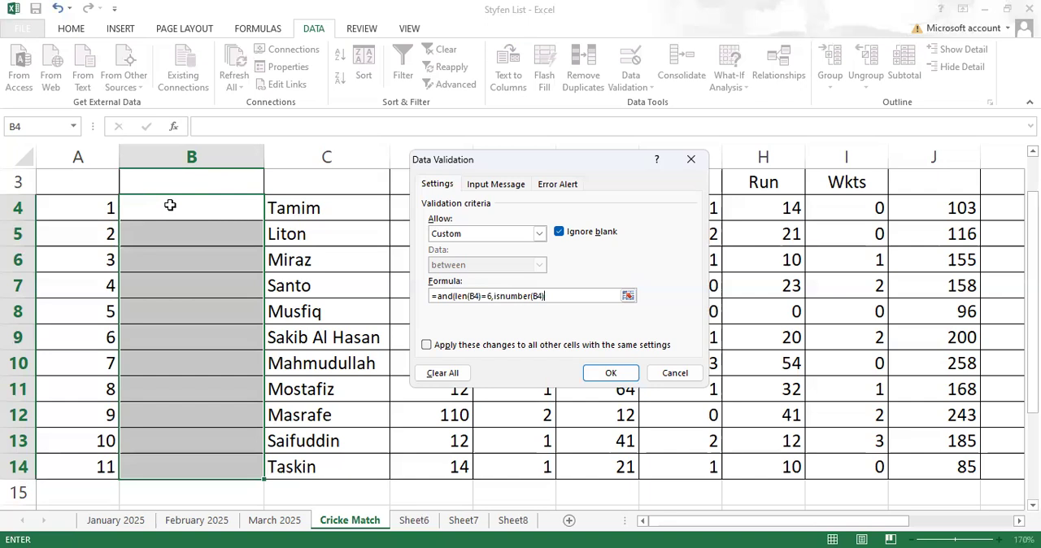
- Add countif($B$4:$B$14,B4) with an absolute range to the AND formula as the third condition
text(,countif()
click(170, 203)
drag(177, 435, 176, 464)
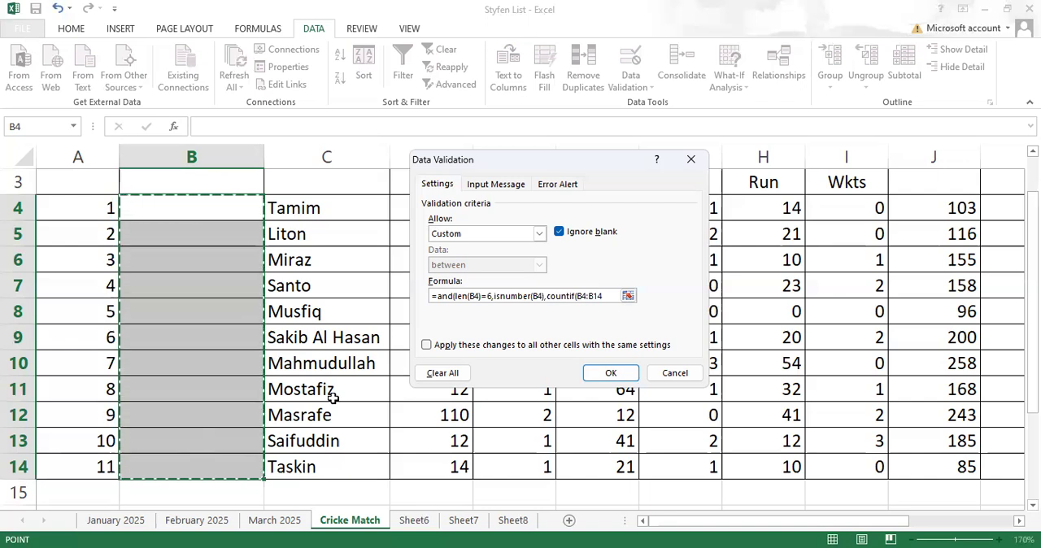
key(F4)
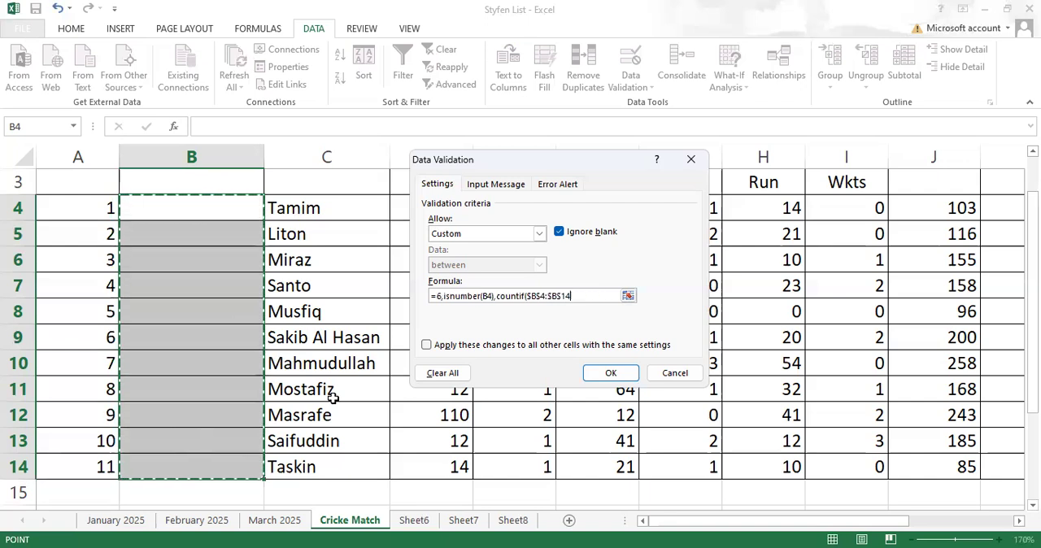
text(,)
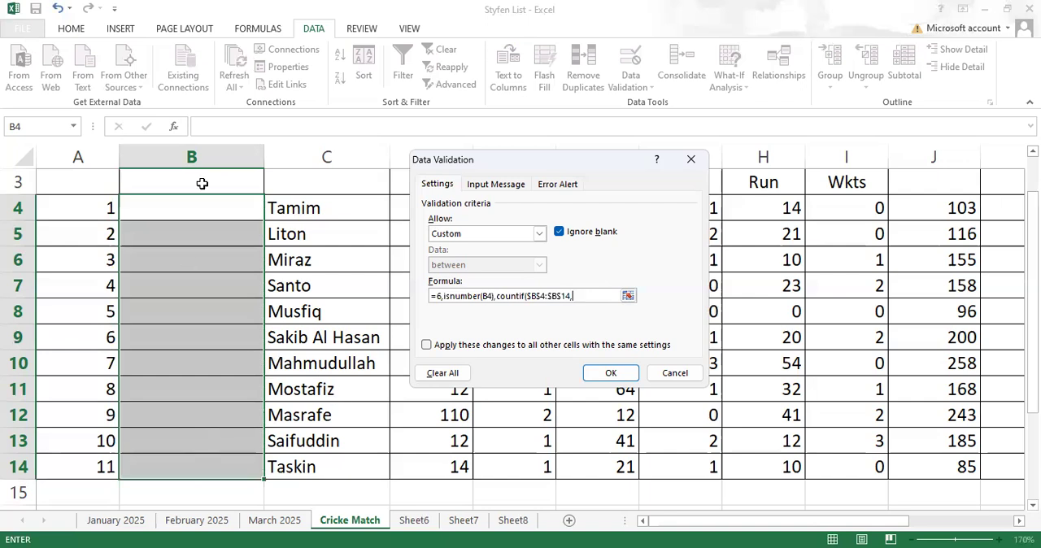
click(181, 206)
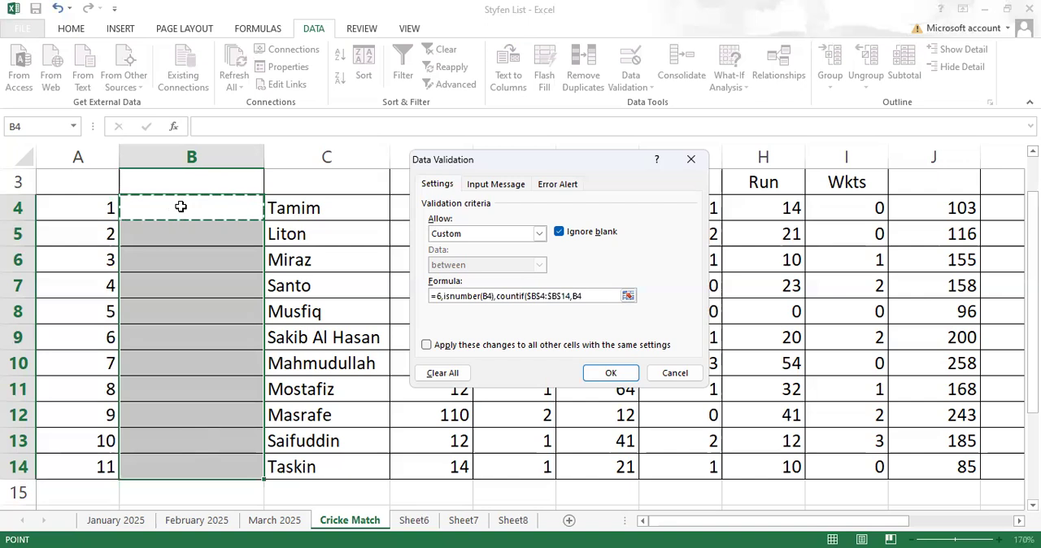
text())
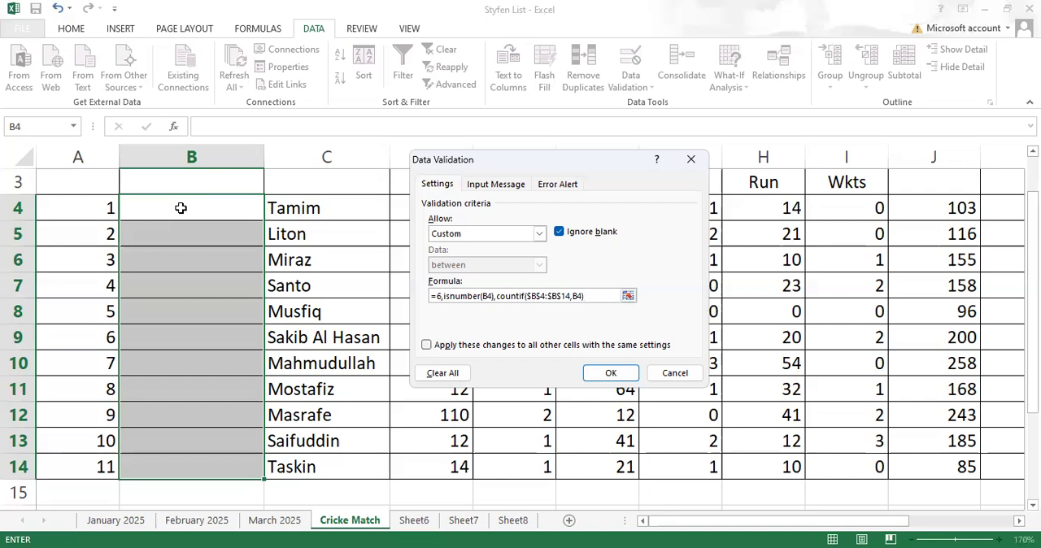
- Complete the formula with =1) and apply the validation rule, filling B4 down through B14
text(=1)
key(BackSpace)
text(2)
key(BackSpace)
text(5)
key(BackSpace)
text(1))
click(610, 373)
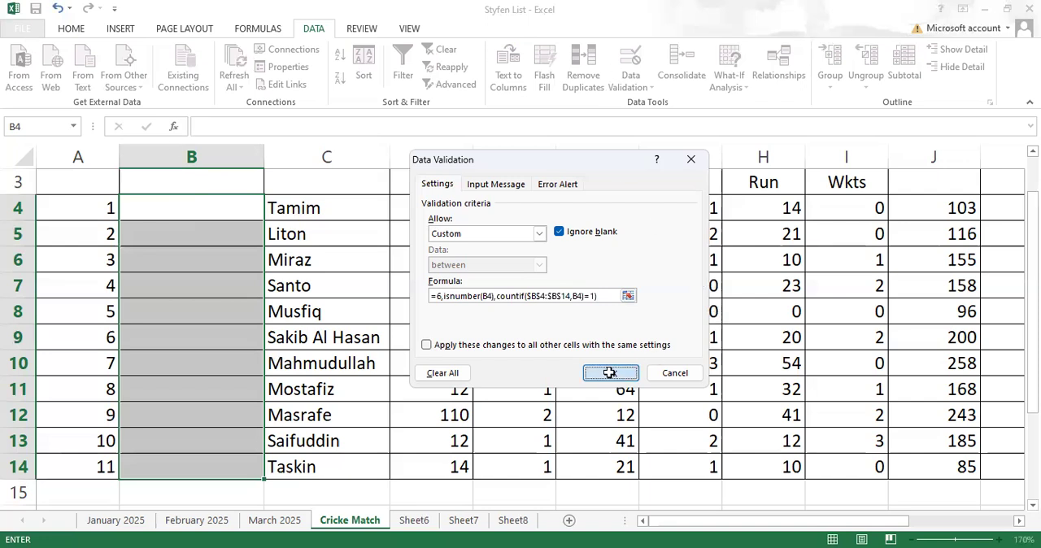
click(184, 213)
drag(263, 221, 236, 484)
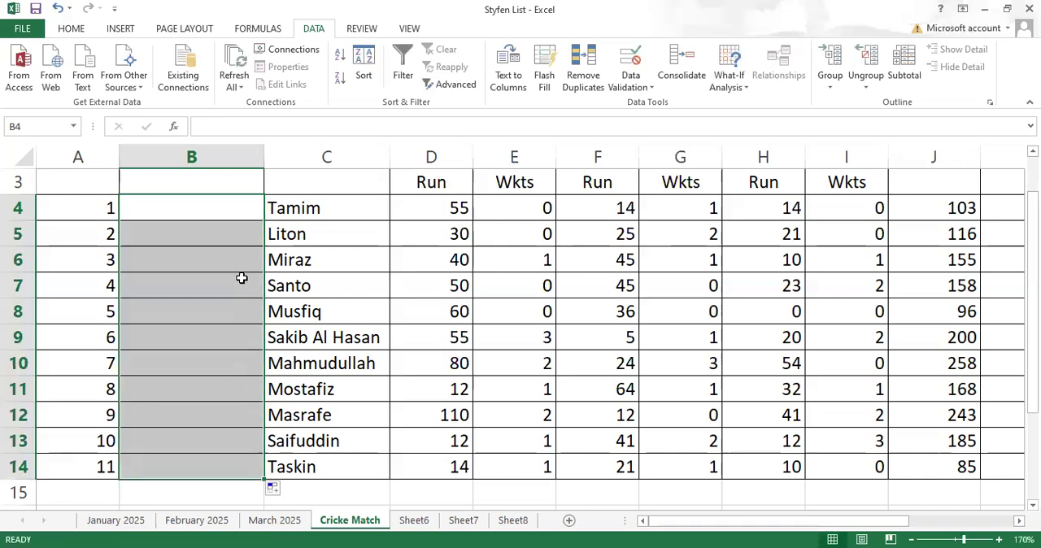
- Try the mixed text entry kjh456 in cell B4 and cancel it
click(187, 208)
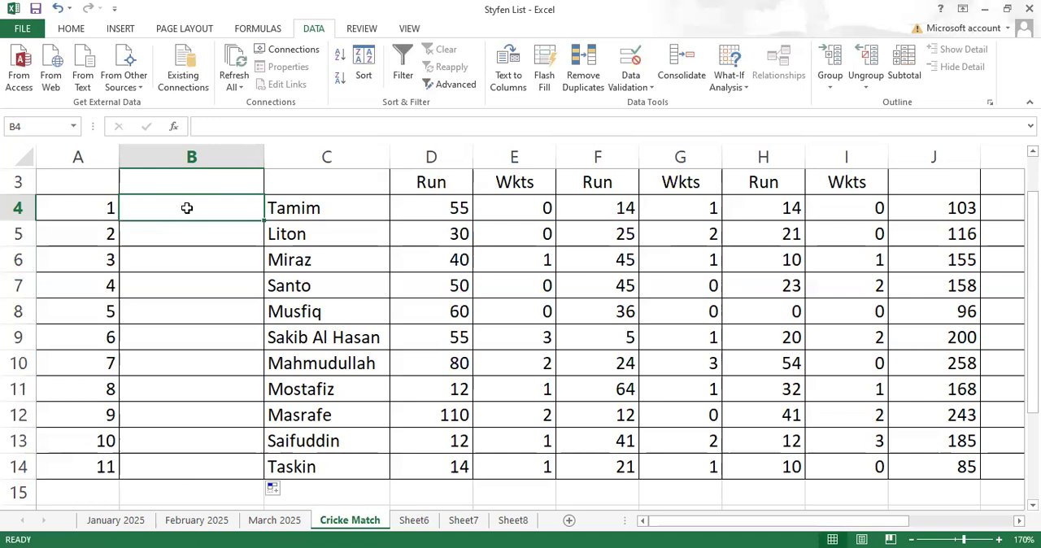
text(kjh)
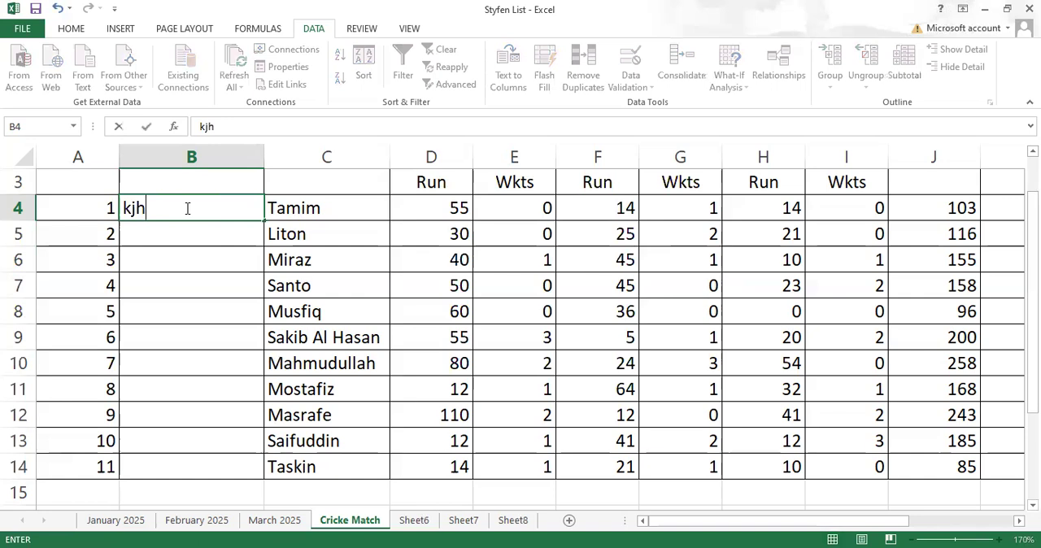
text(456)
key(Return)
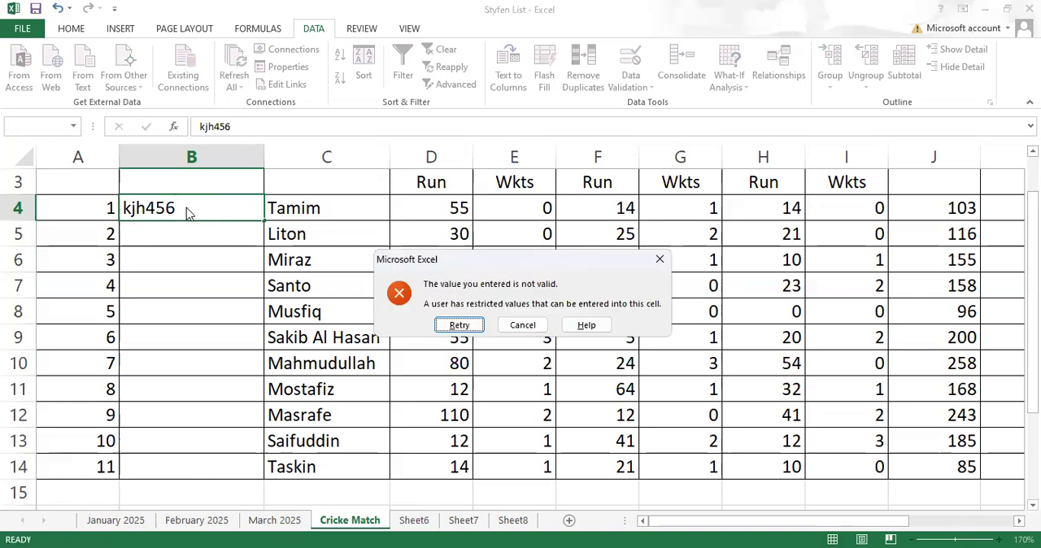
click(525, 326)
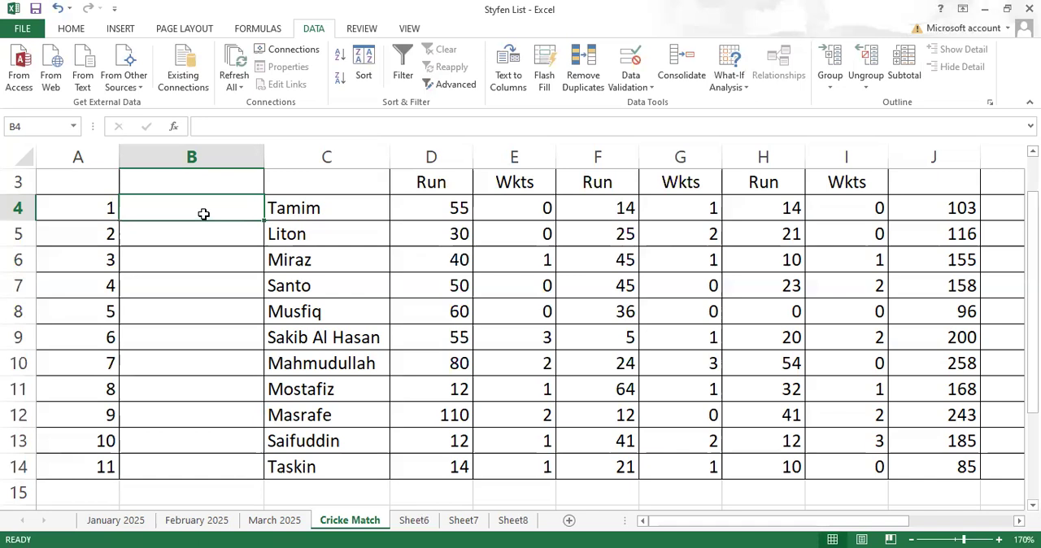
- Enter 456123 in cell B4, and try the same number as a duplicate in cell B5 and cancel it
text(456123)
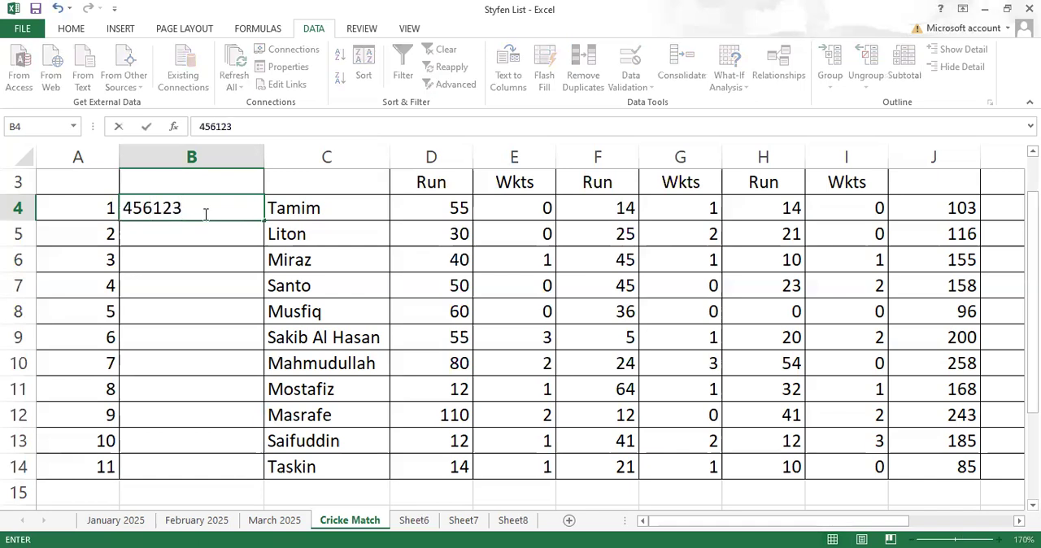
key(Return)
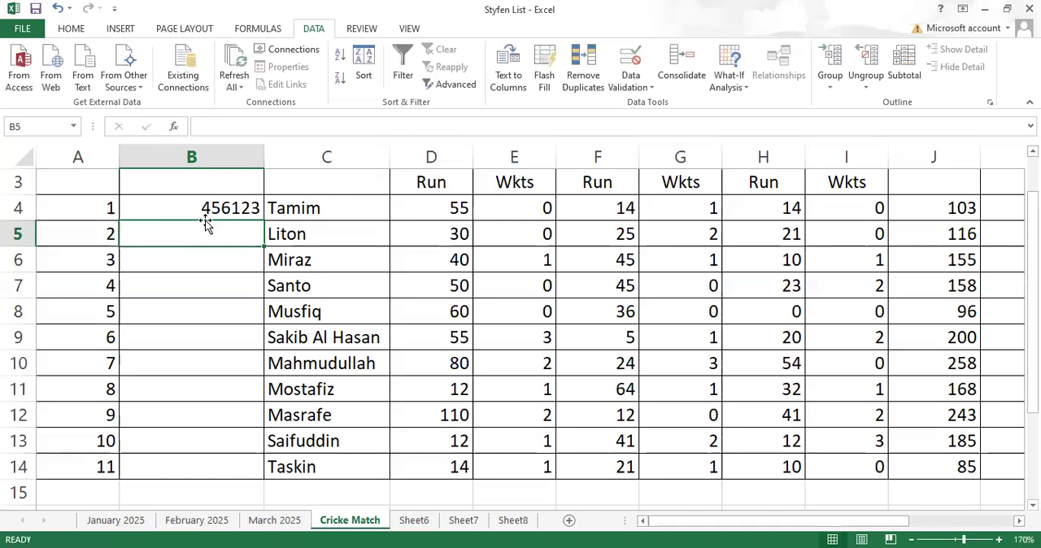
text(456)
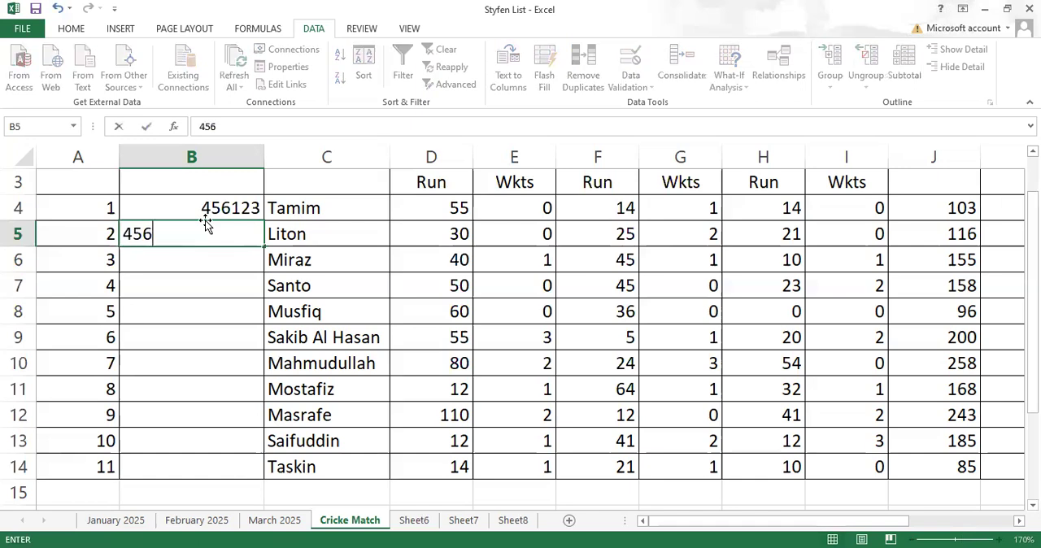
text(123)
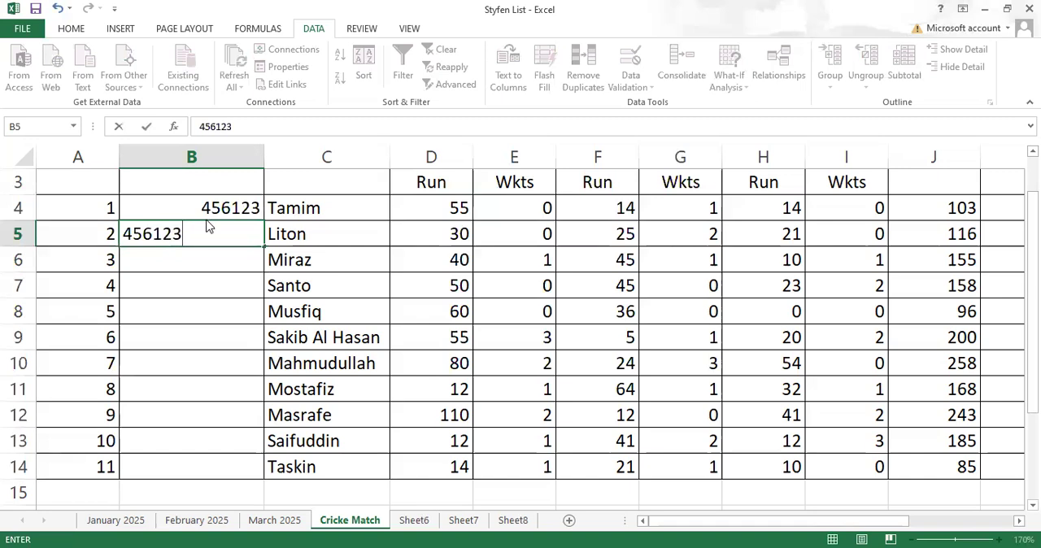
key(Return)
click(522, 325)
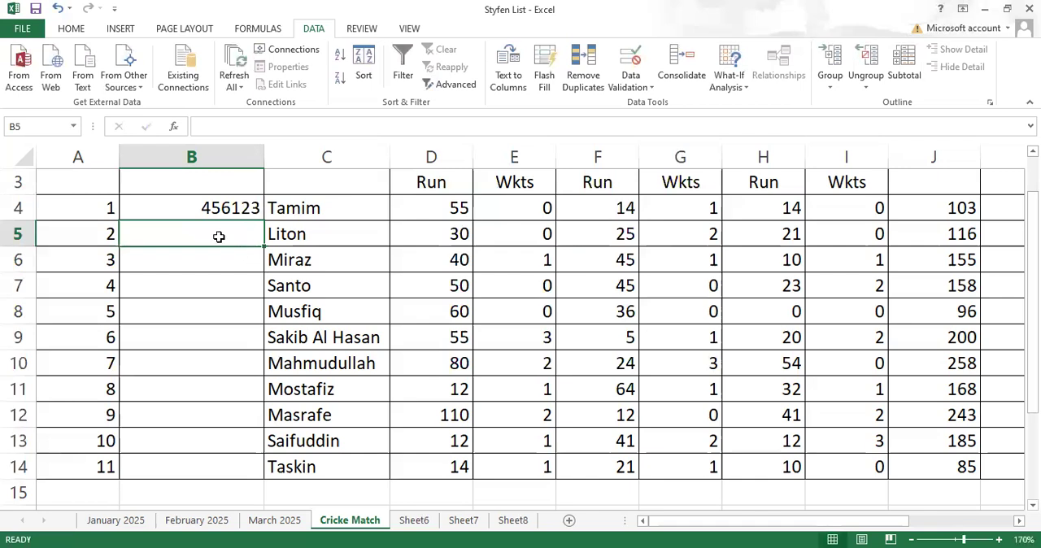
- Enter 456798 in cell B5, and try the five-digit number 45687 in cell B6 and cancel it
text(456798)
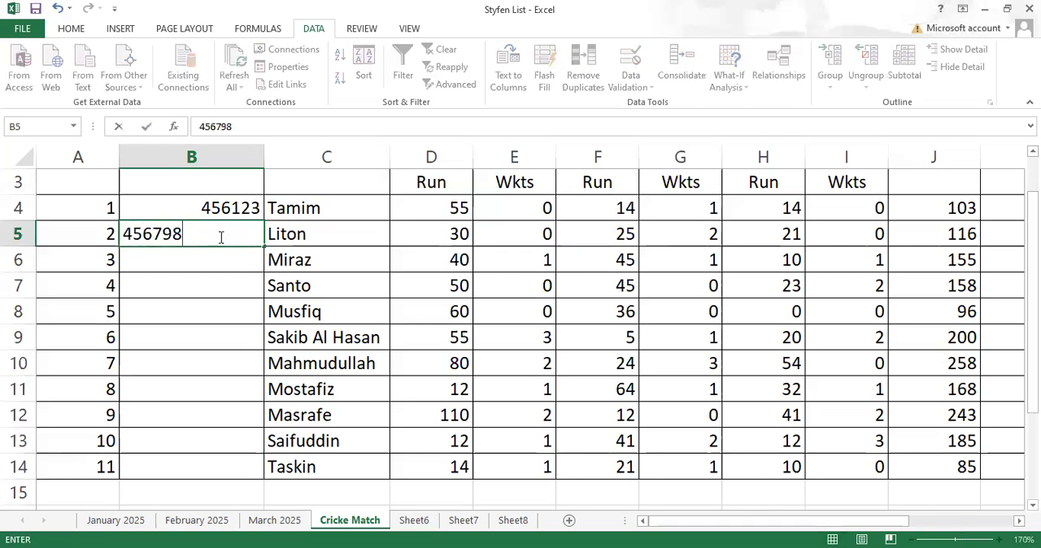
key(Return)
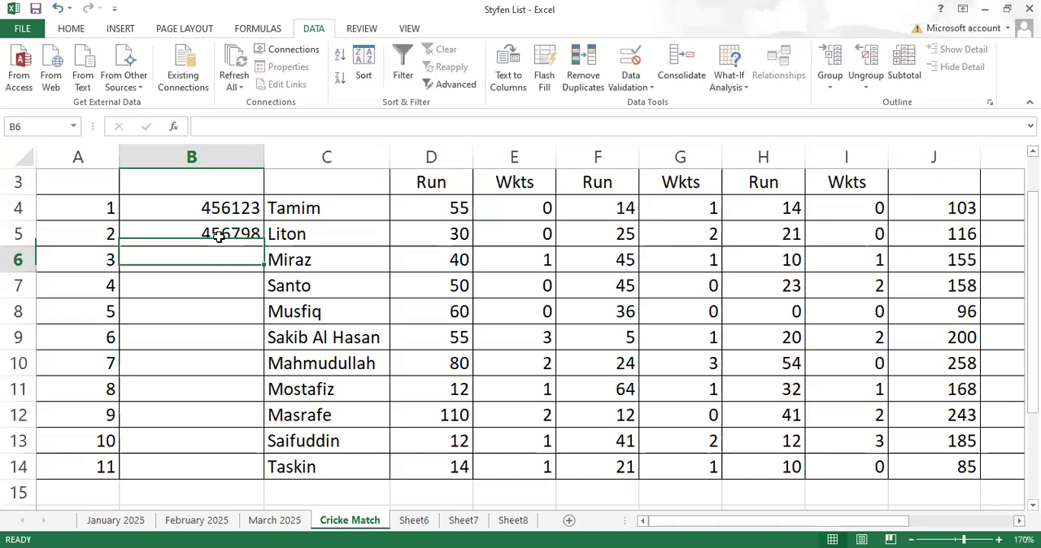
text(45687)
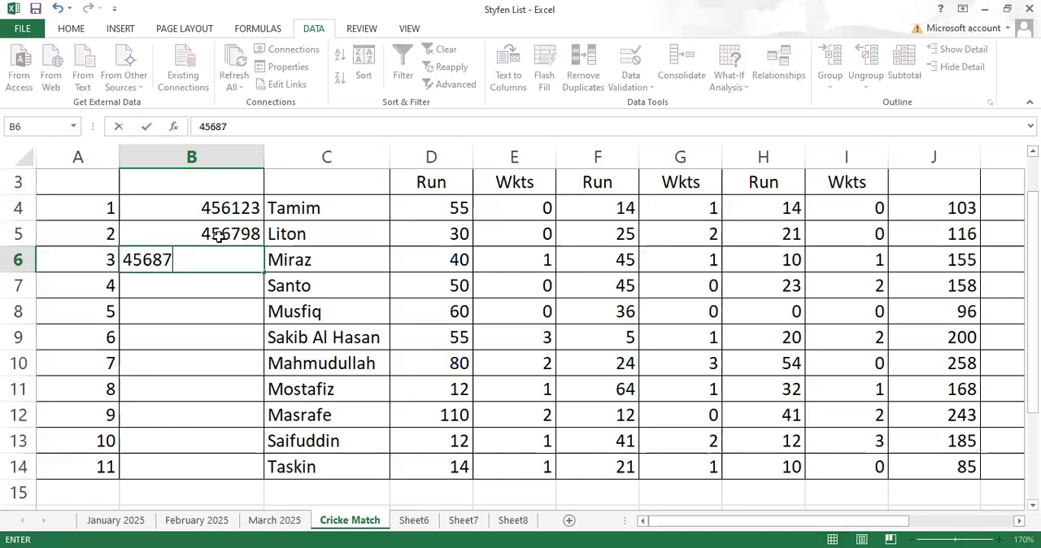
key(Return)
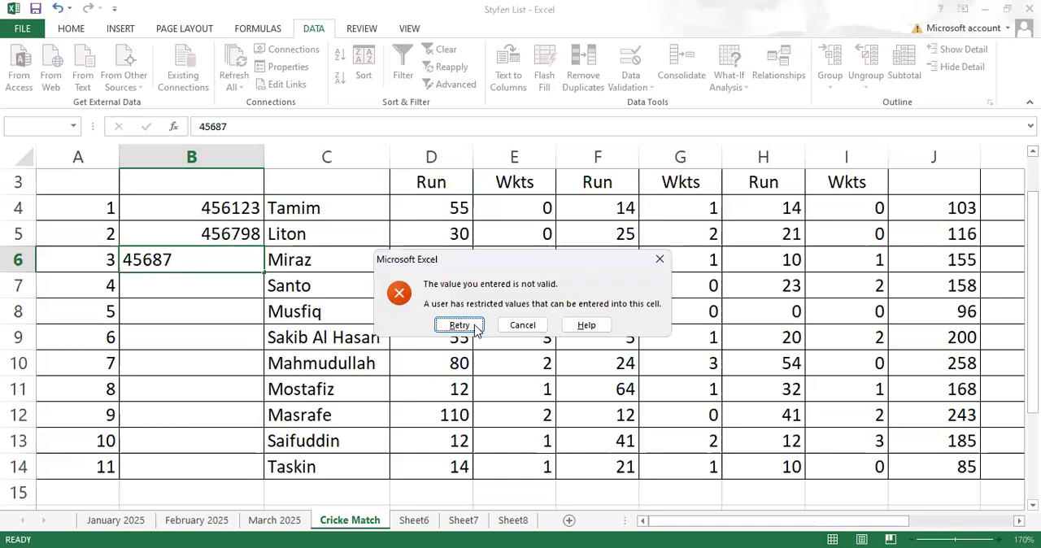
click(522, 325)
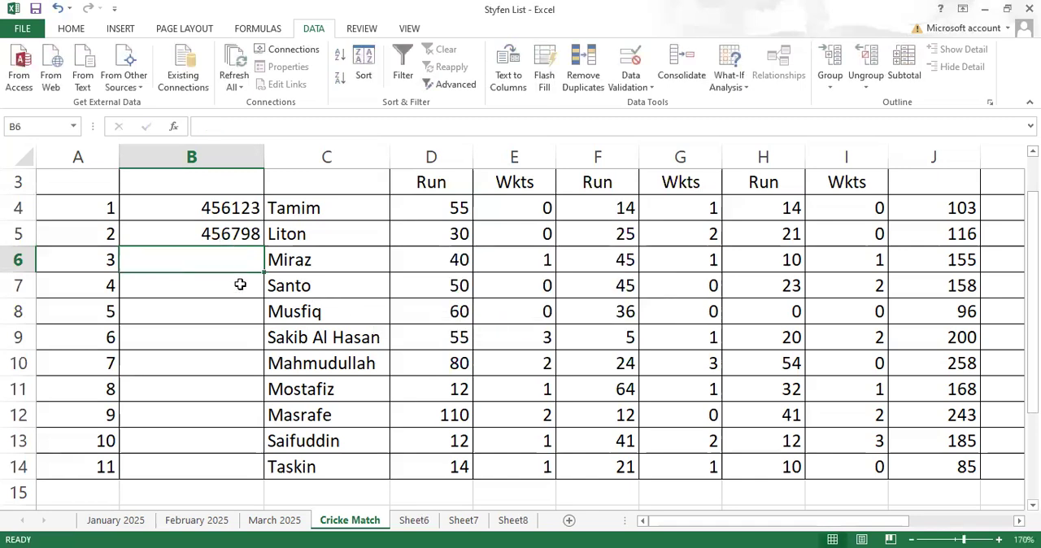
- Clear the test entries from cells B4:B5 and return to cell B4
click(210, 234)
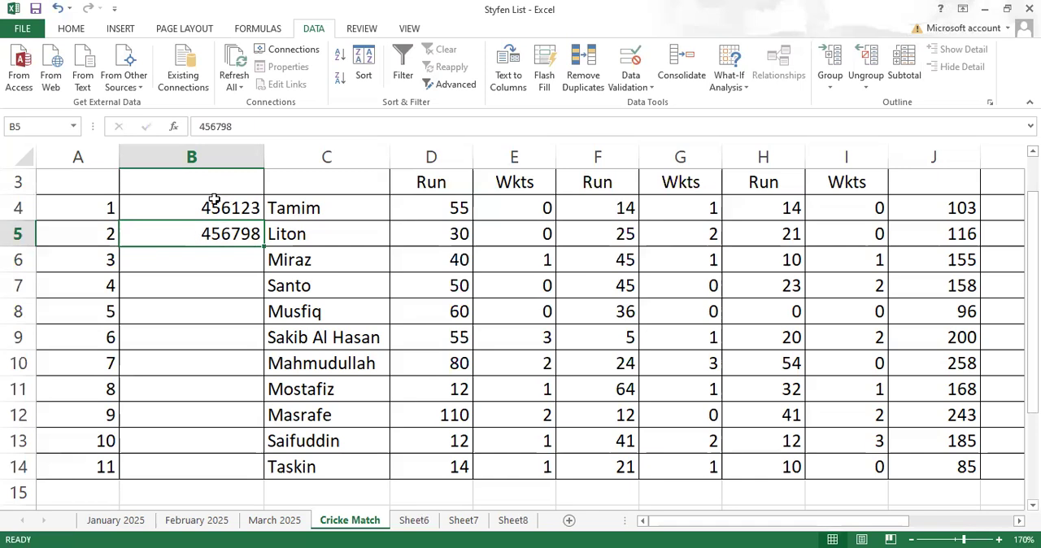
drag(214, 199, 174, 228)
key(ctrl+v)
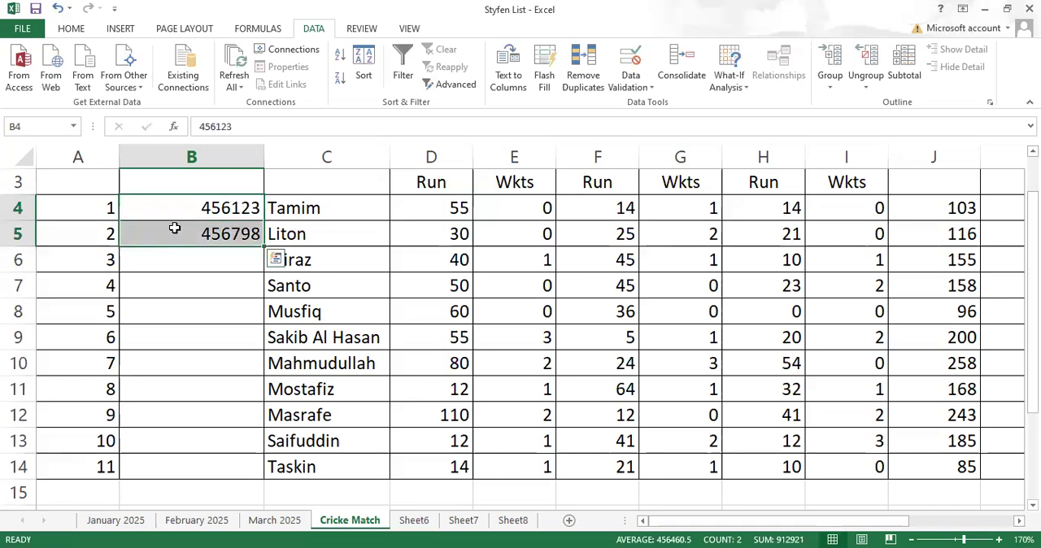
key(Delete)
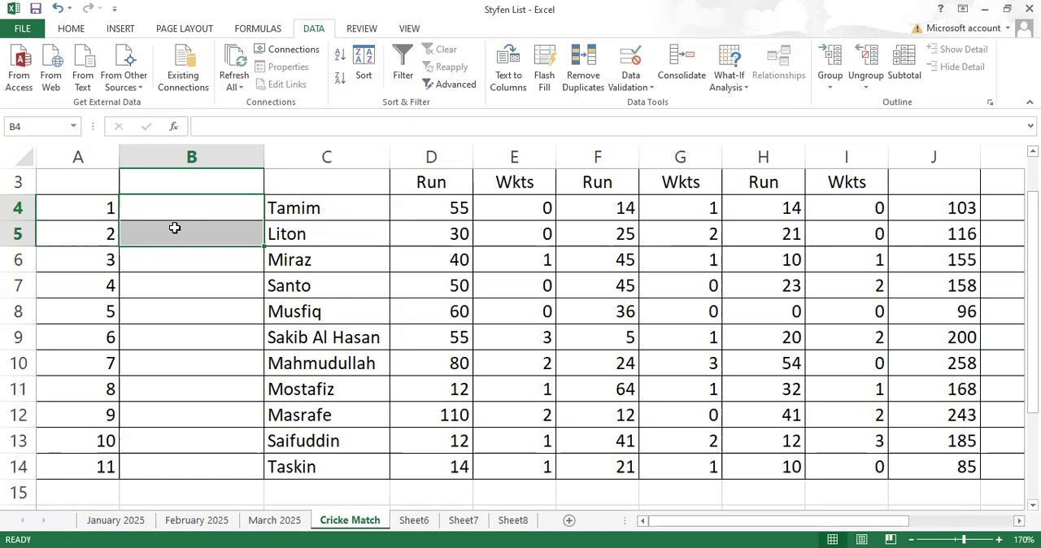
click(183, 264)
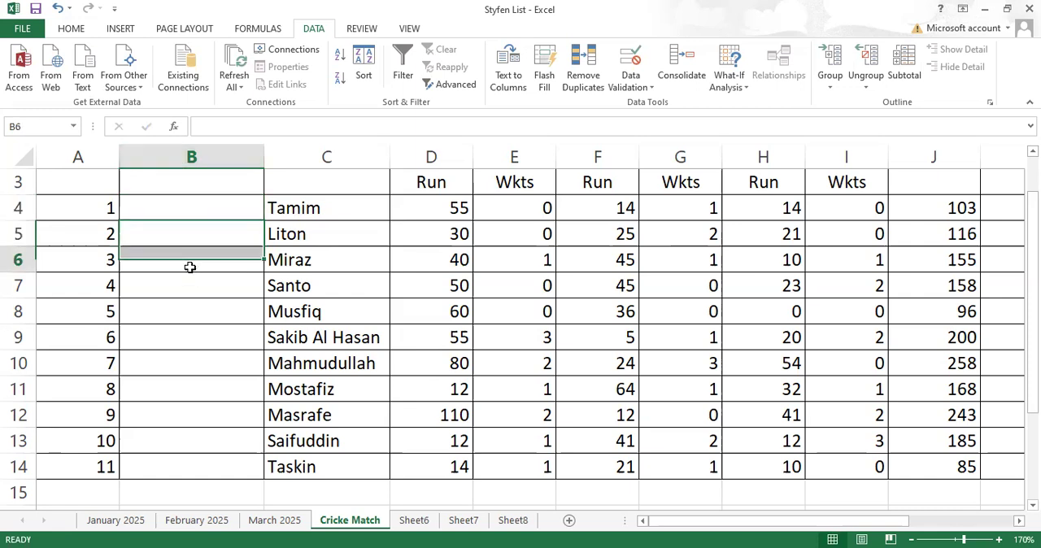
click(194, 212)
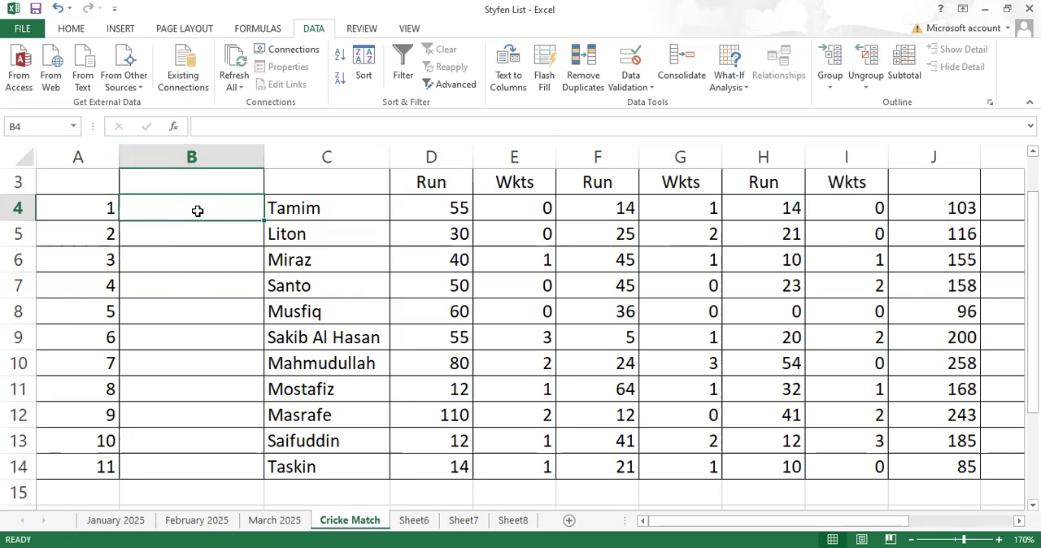
- Remove the ISNUMBER condition from B4's validation to make it =AND(LEN(B4)=6,COUNTIF($B$4:$B$14,B4)=1), and fill it down to B14
click(645, 90)
click(651, 107)
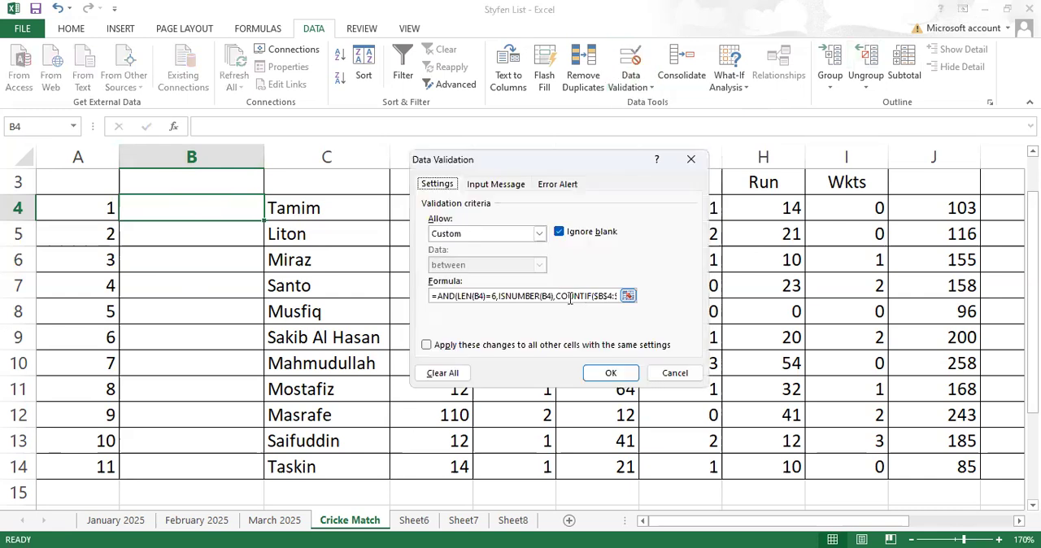
drag(555, 296, 500, 290)
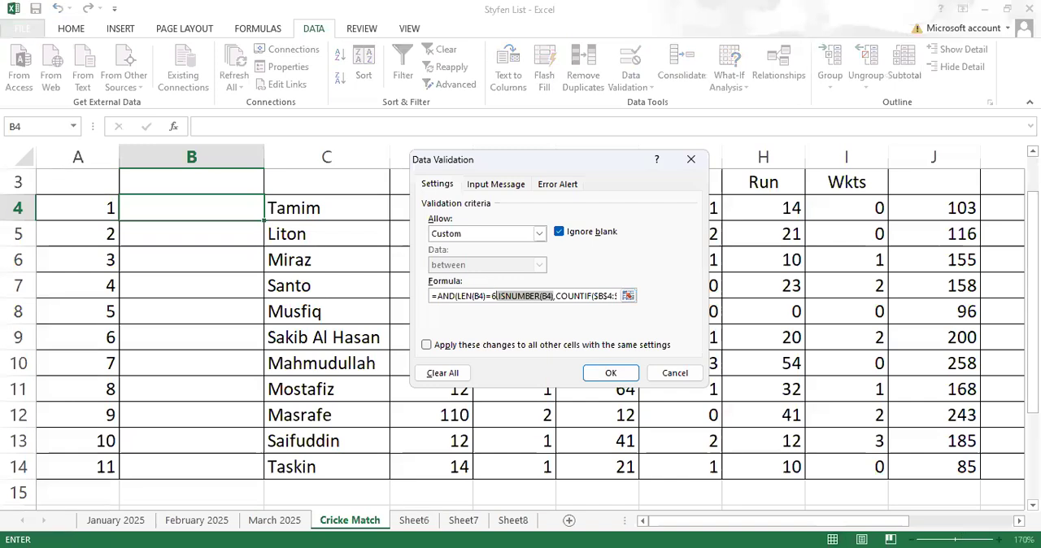
key(Delete)
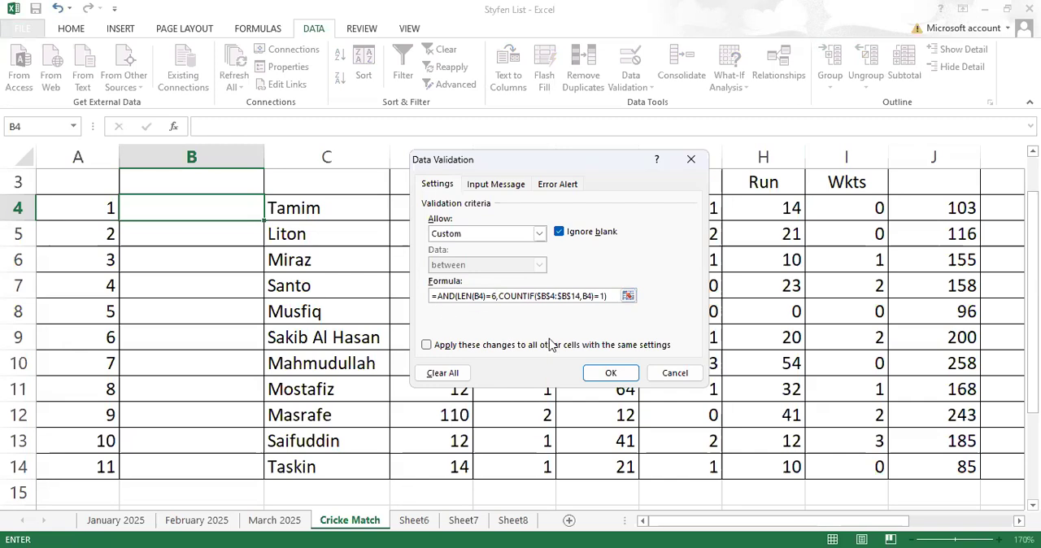
click(612, 374)
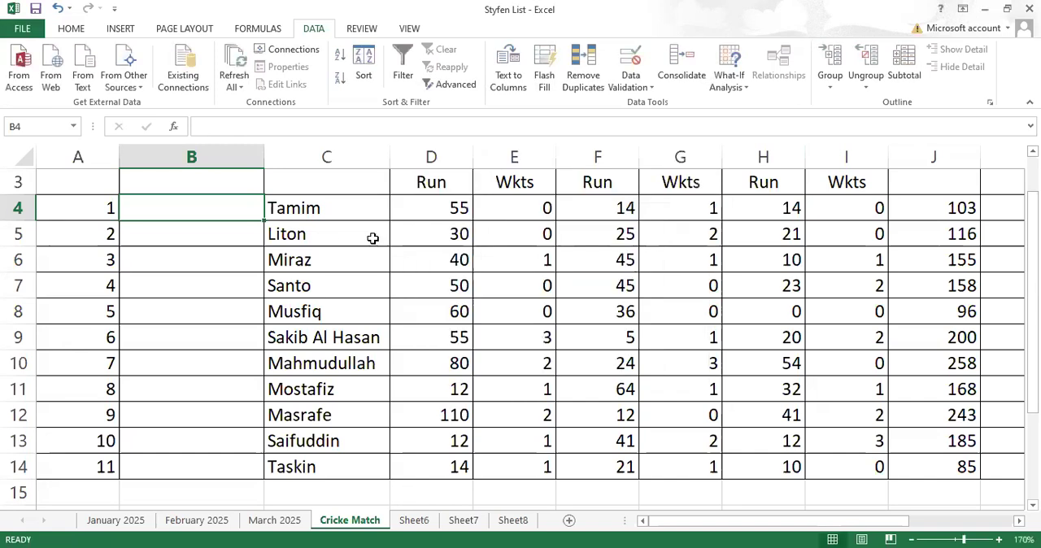
drag(265, 221, 237, 473)
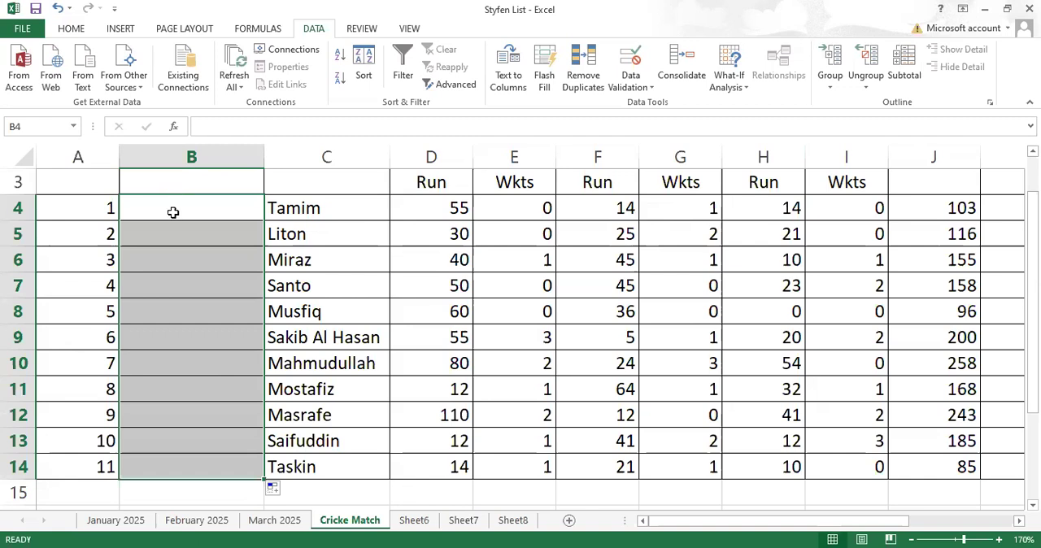
- Review the LEN and COUNTIF conditions in cell B4's custom validation formula
click(174, 211)
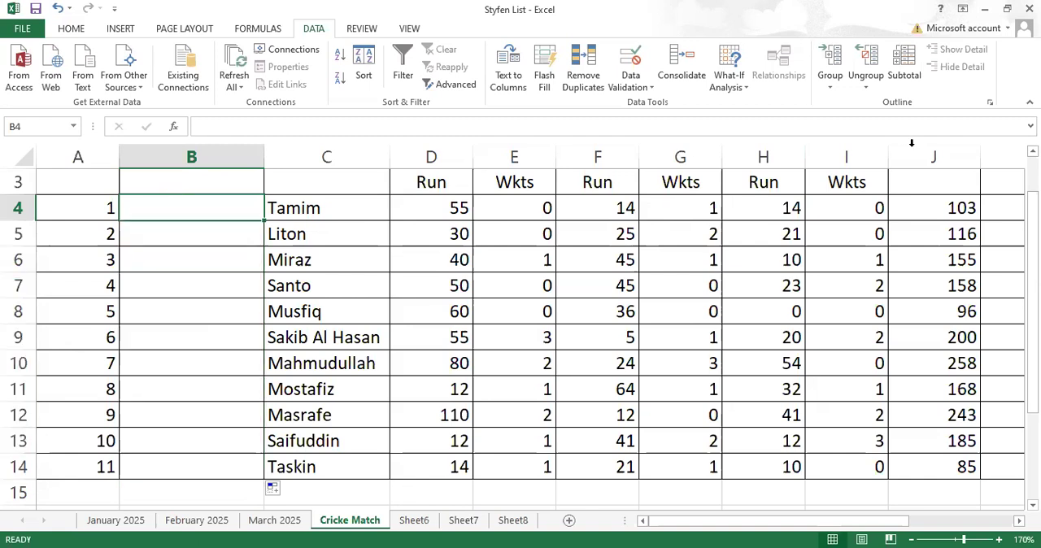
click(634, 94)
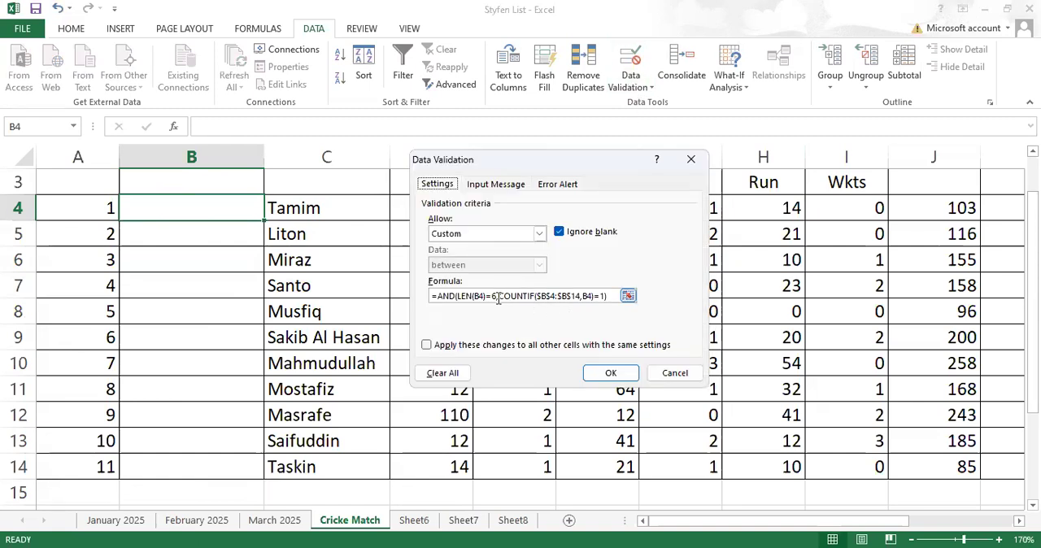
drag(456, 296, 610, 298)
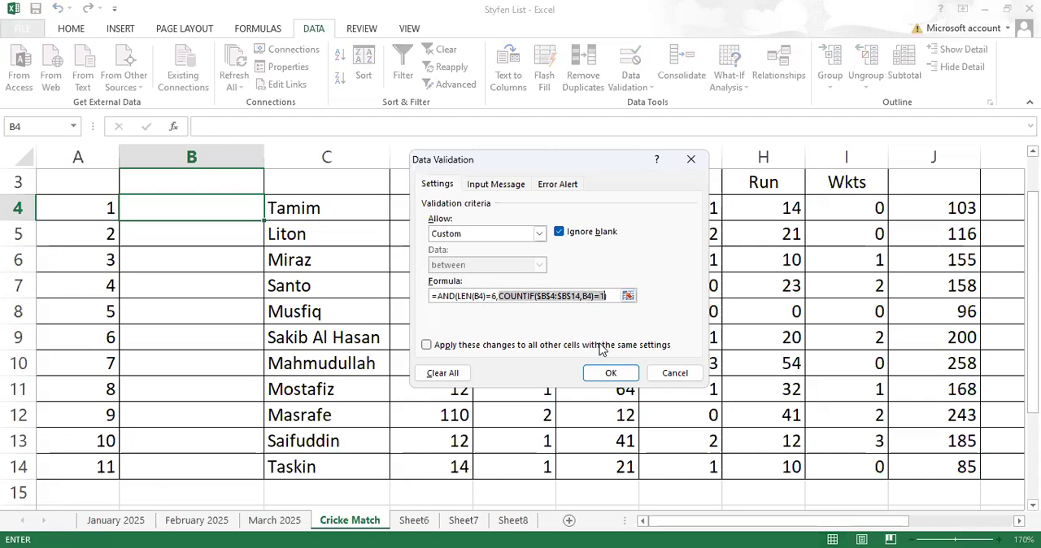
click(608, 373)
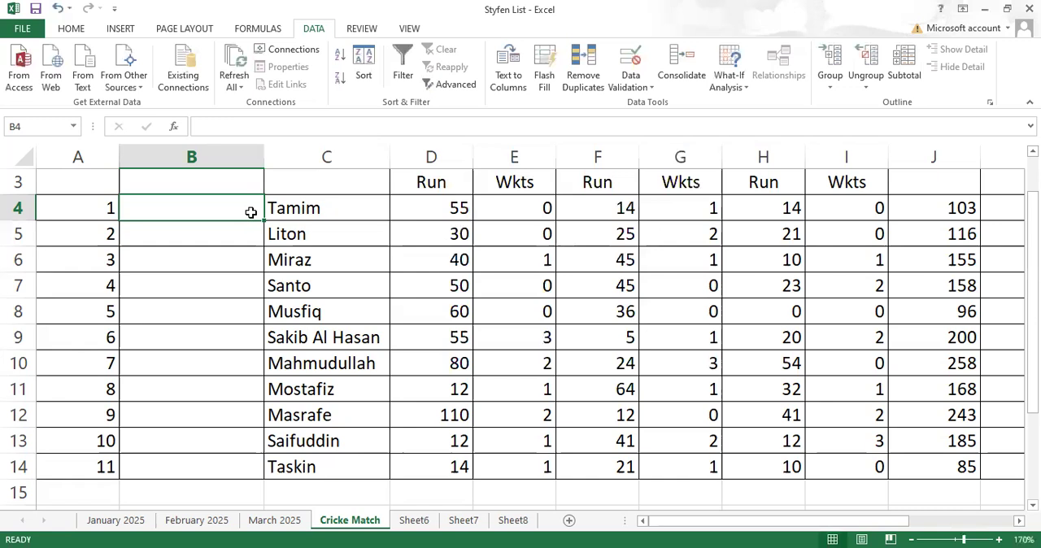
- Enter the text hjklmn in cell B4, and try the same text as a duplicate in cell B5 and cancel it
text(hj)
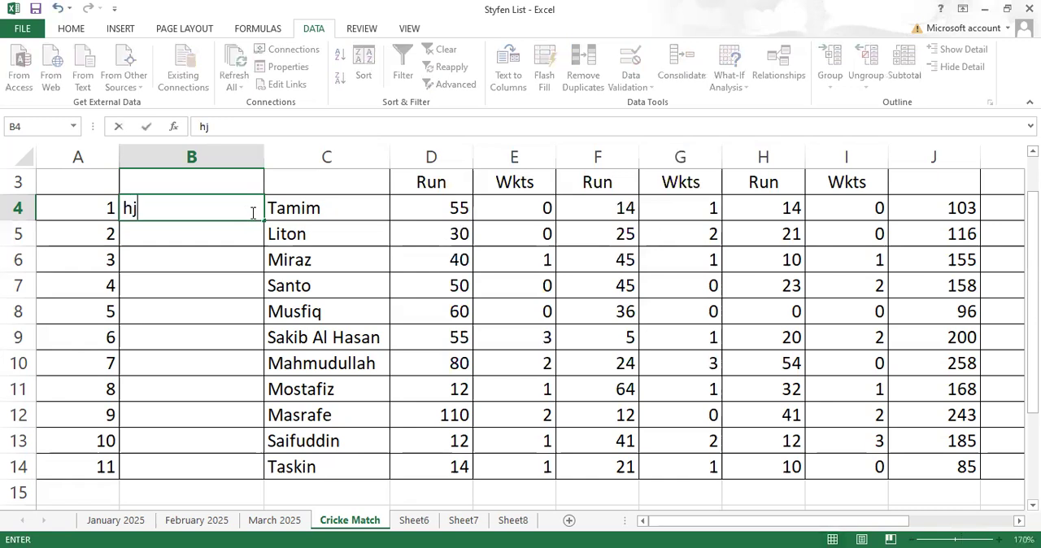
text(klmn)
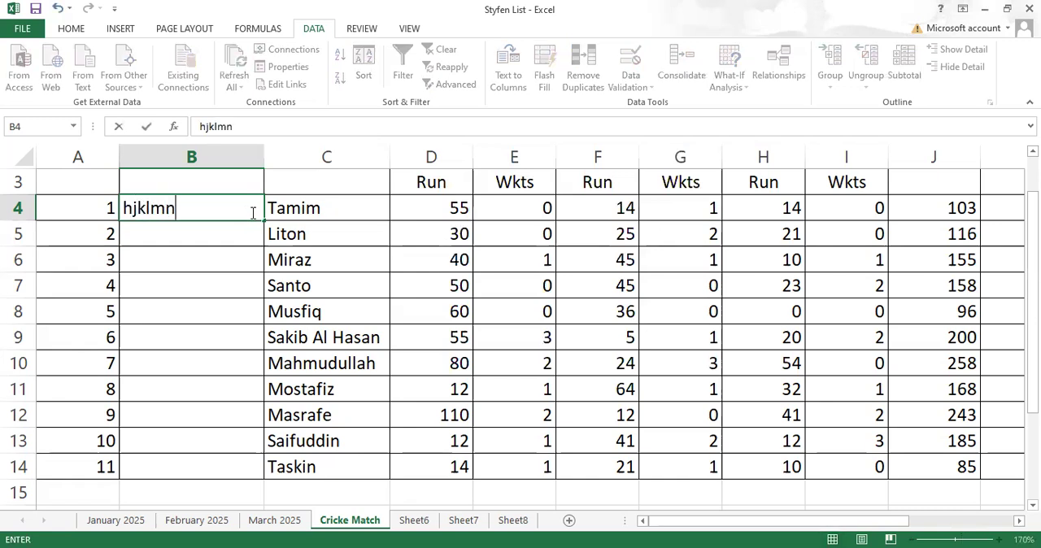
key(Return)
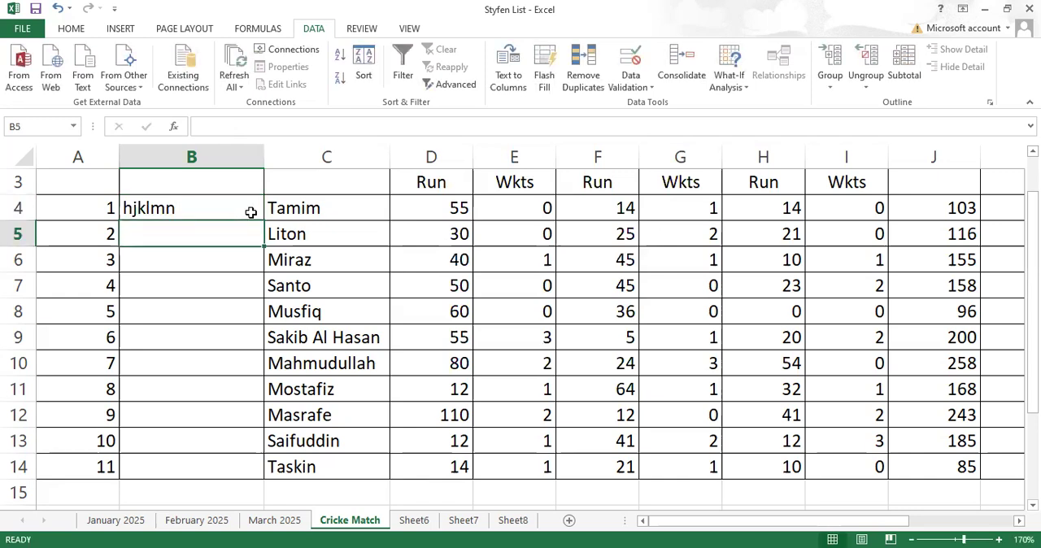
text(hj)
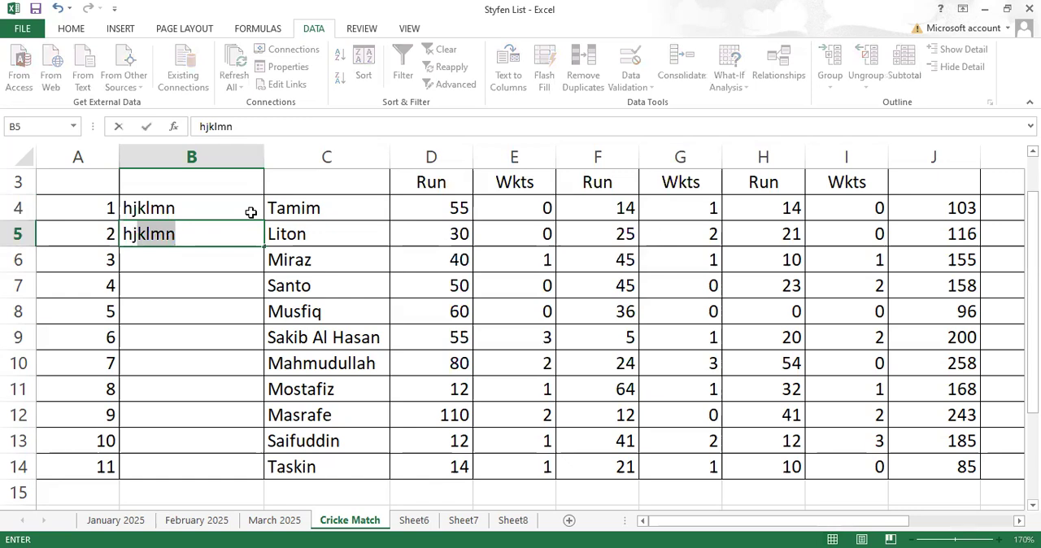
text(klmn)
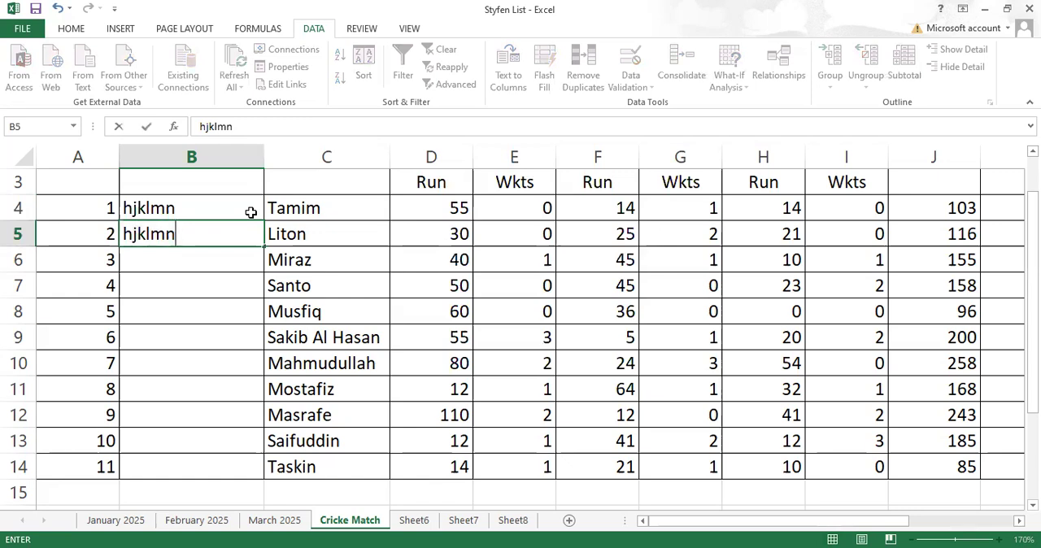
key(Return)
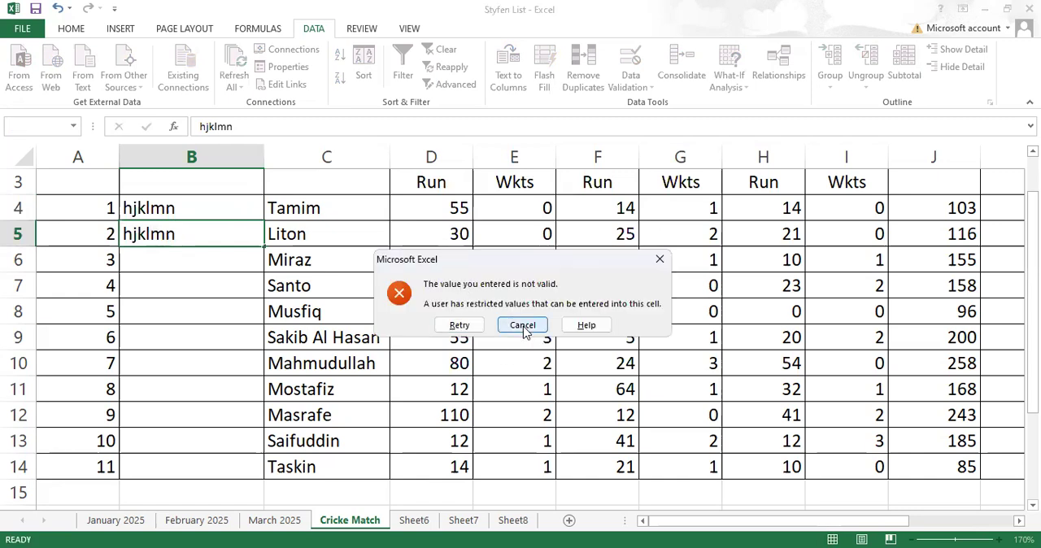
key(Escape)
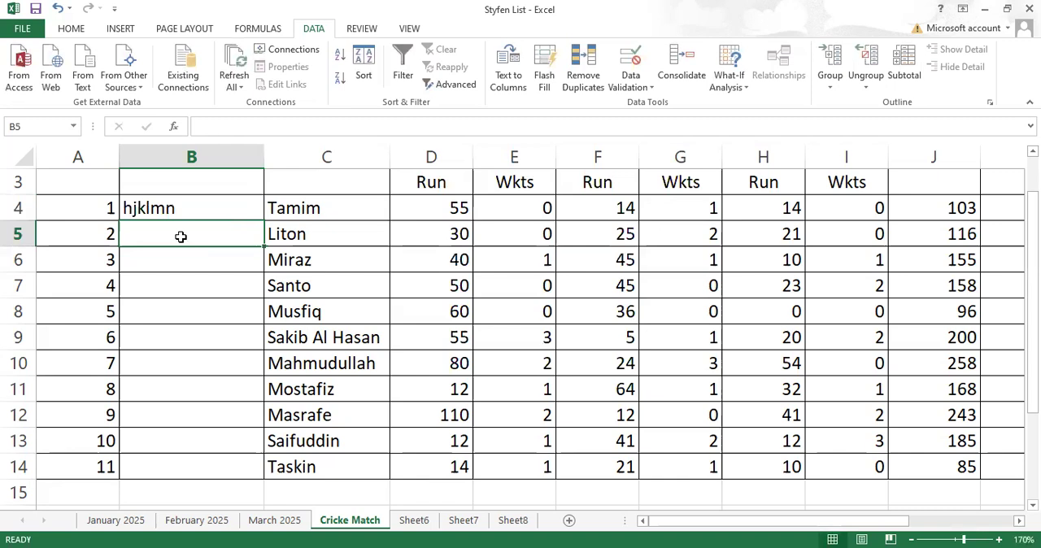
- Enter 456987 in cell B5, and try the same number as a duplicate in cell B6 and cancel it
text(456987)
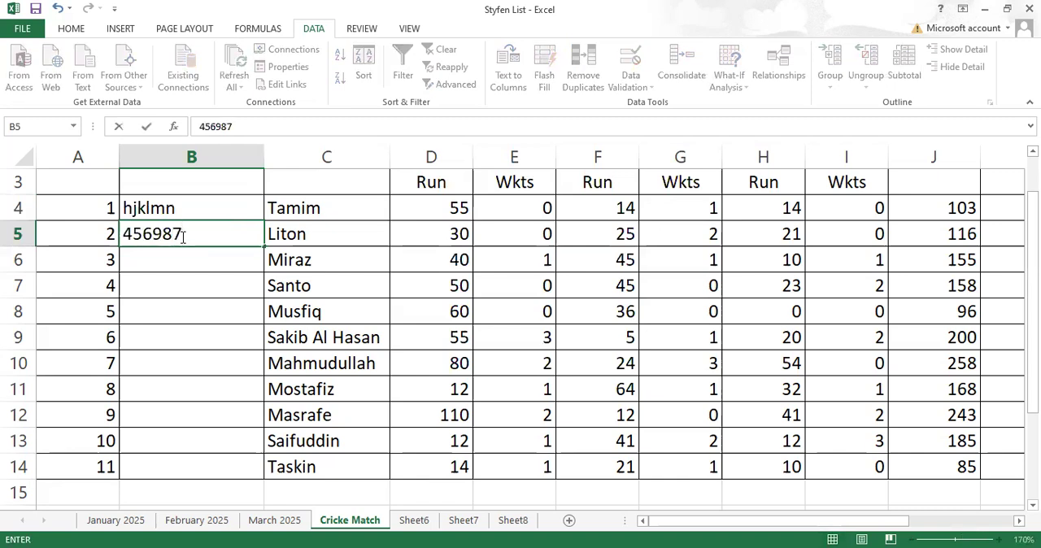
key(Return)
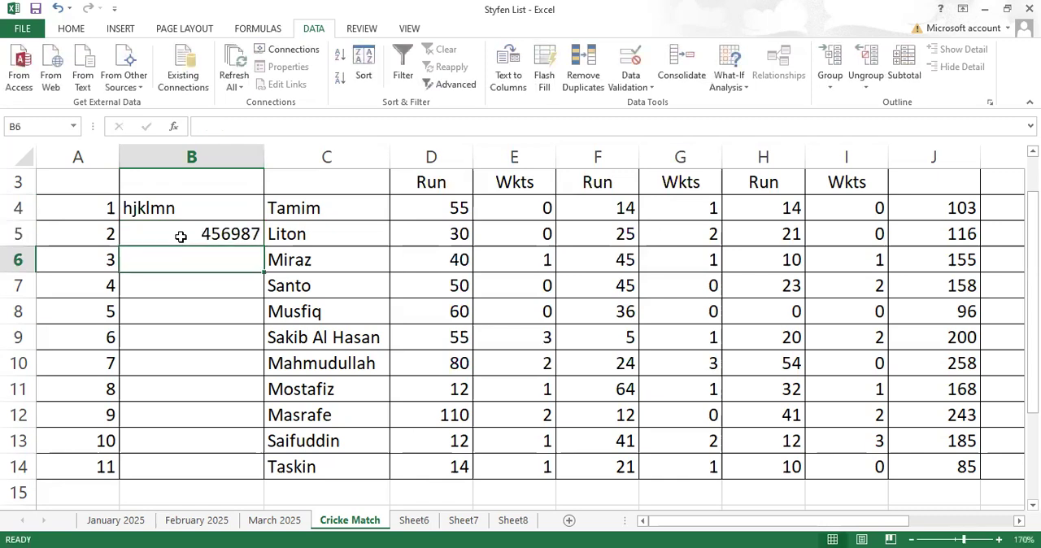
text(456)
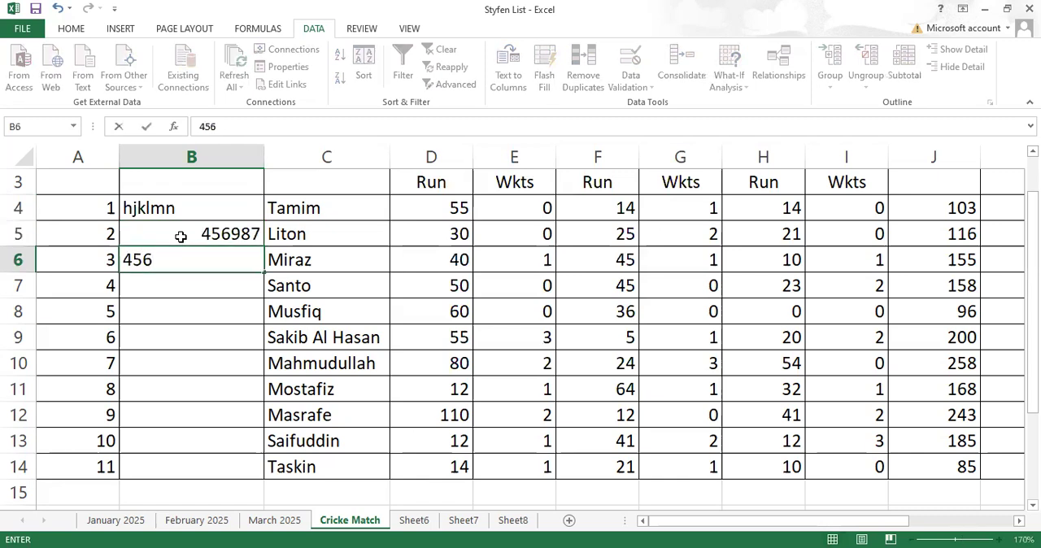
text(987)
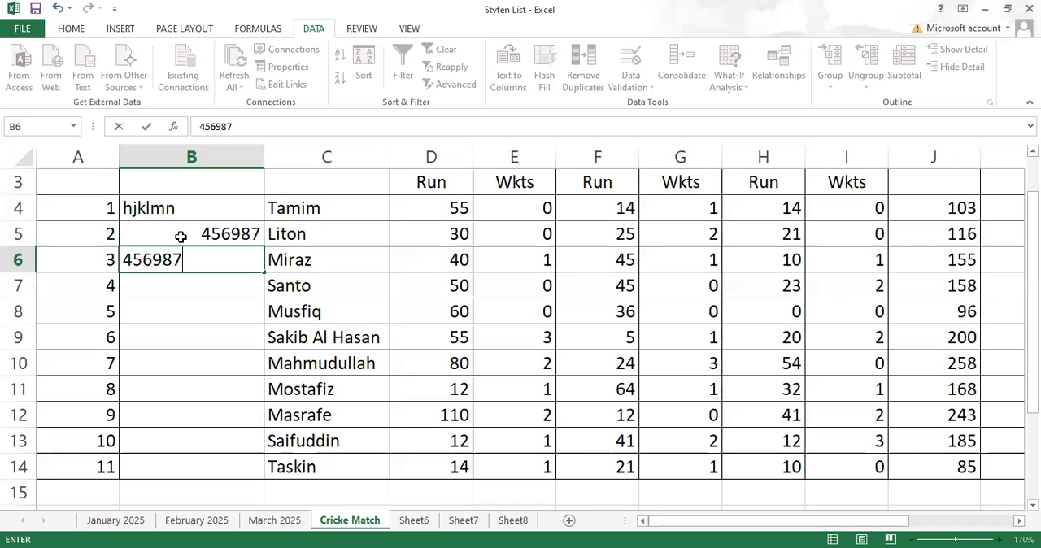
key(Return)
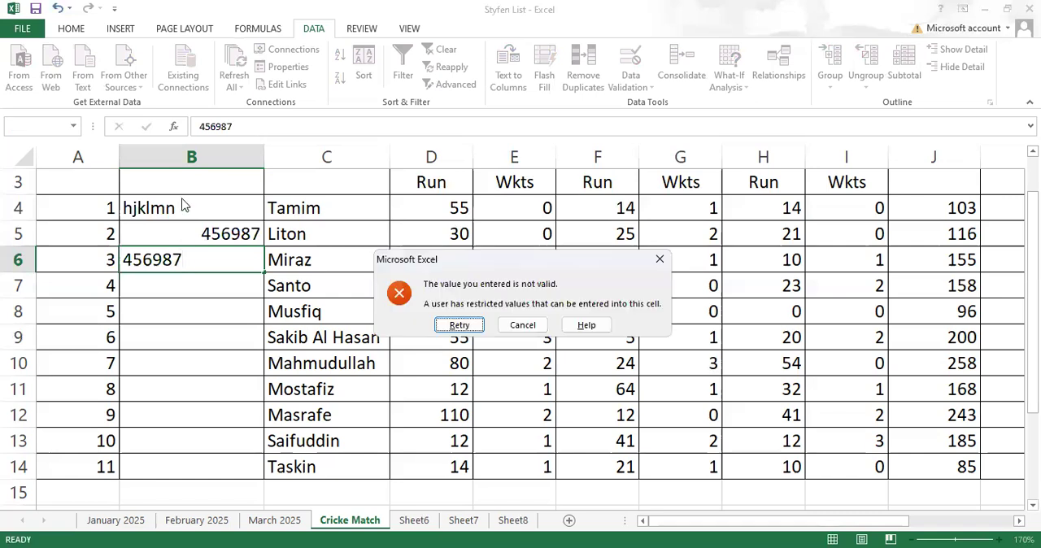
click(520, 327)
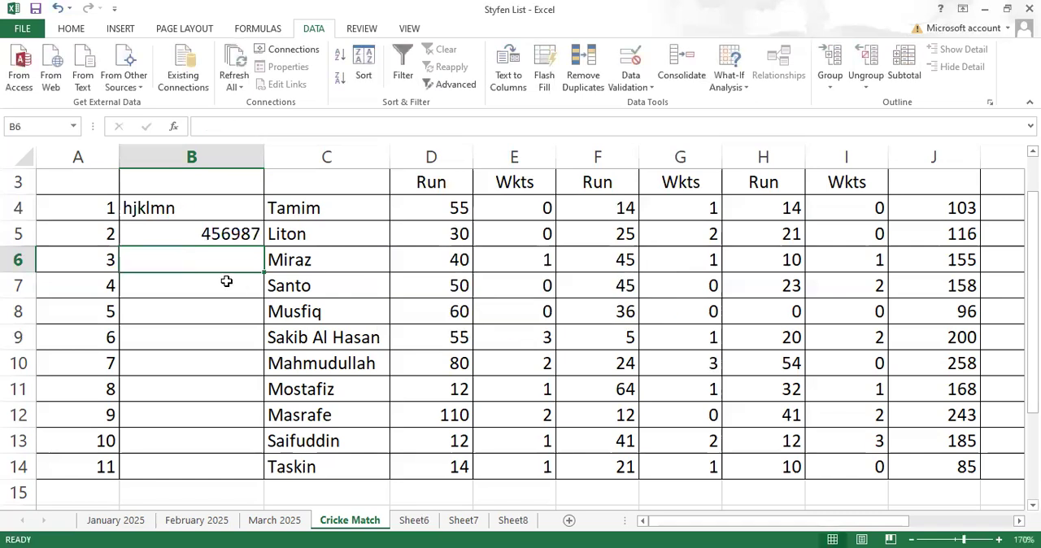
- Try the seven-character entry jhjkk45 in cell B6 and cancel it, and enter the six-character mix kjh456 there instead
text(jhjkk)
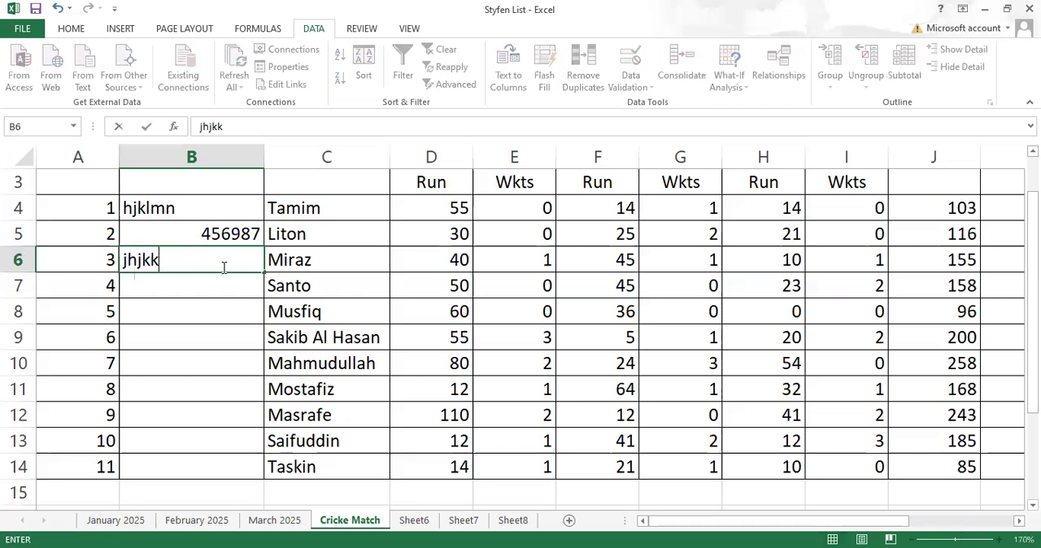
text(45)
key(Return)
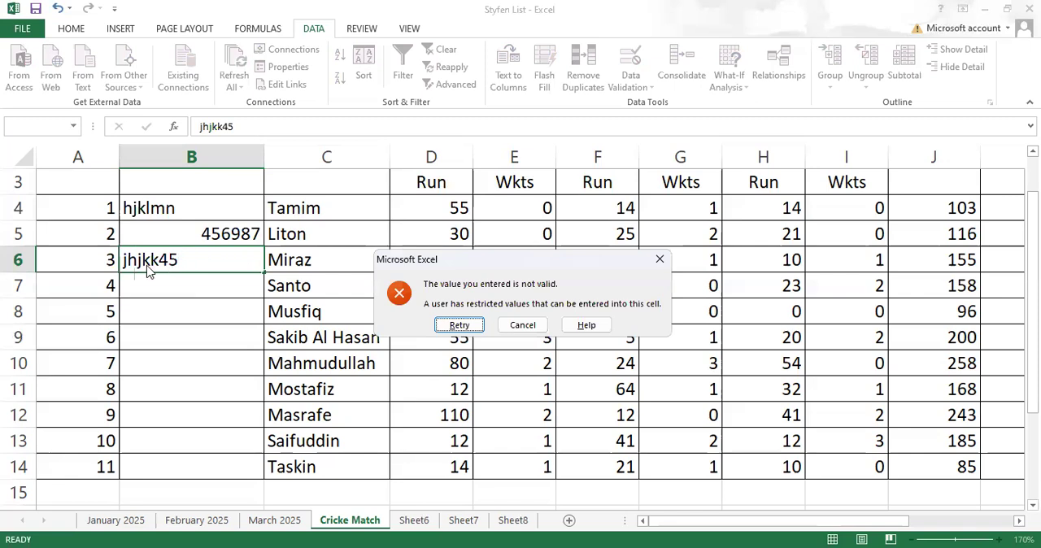
click(523, 326)
text(kj)
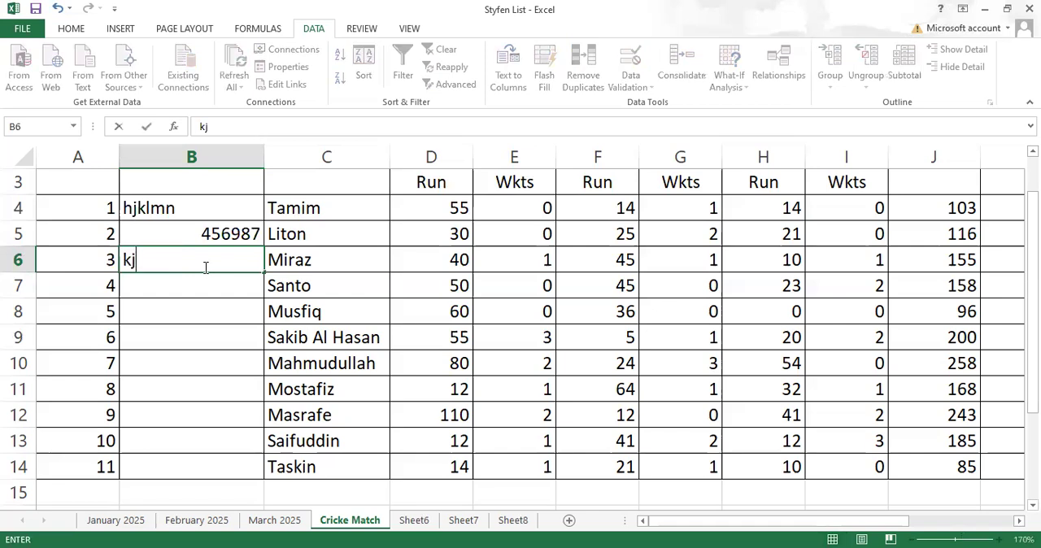
text(h456)
key(Return)
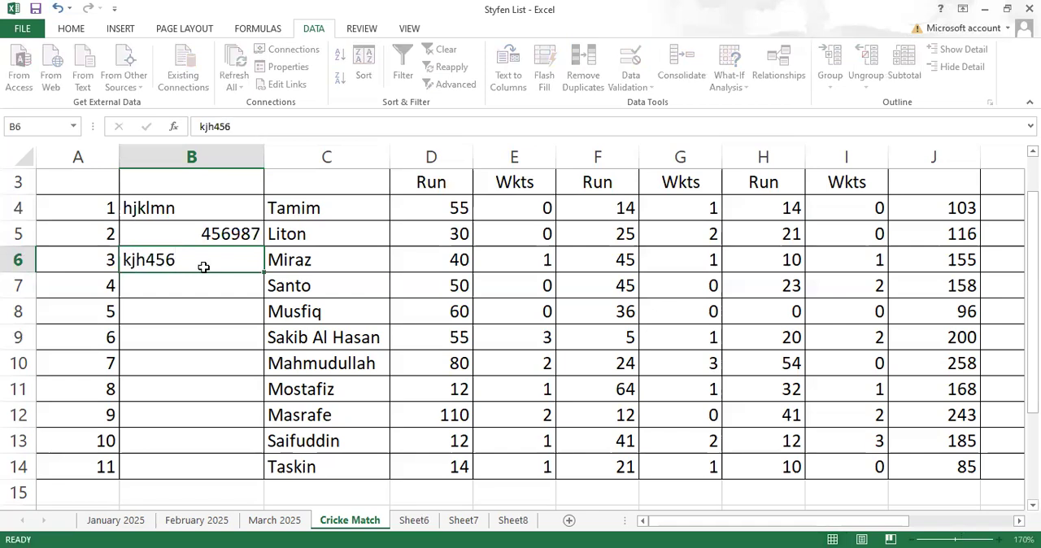
- Clear the test entries from cells B4:B6 and rename the column header in cell B2 as Jersi NO
drag(210, 207, 215, 257)
key(Delete)
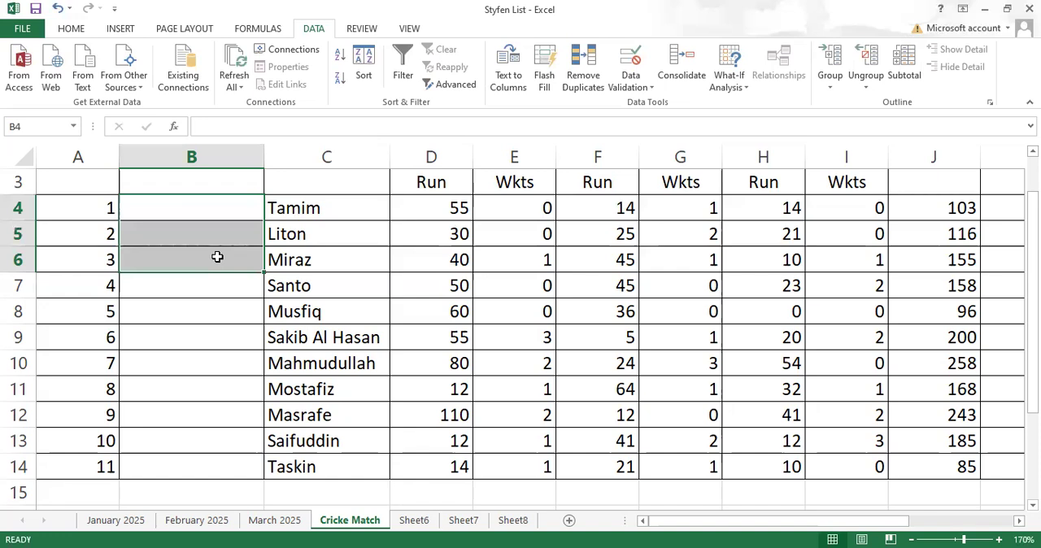
scroll(249, 325, up, 1)
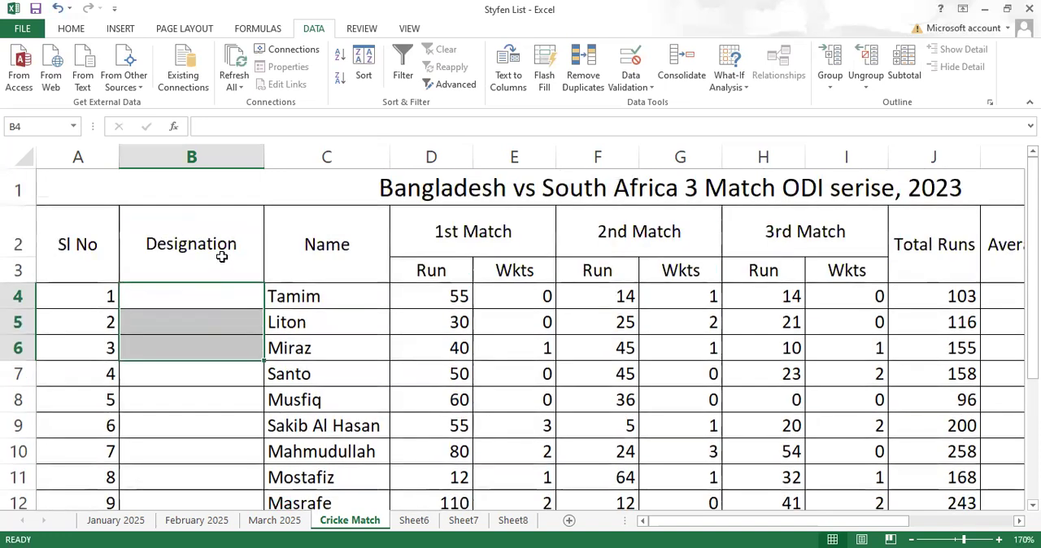
click(221, 256)
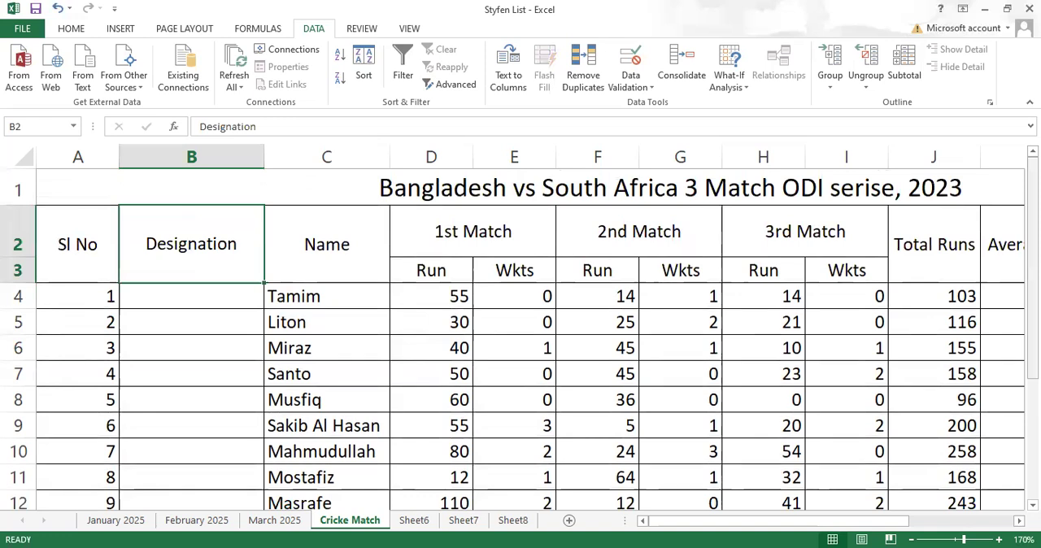
text(J)
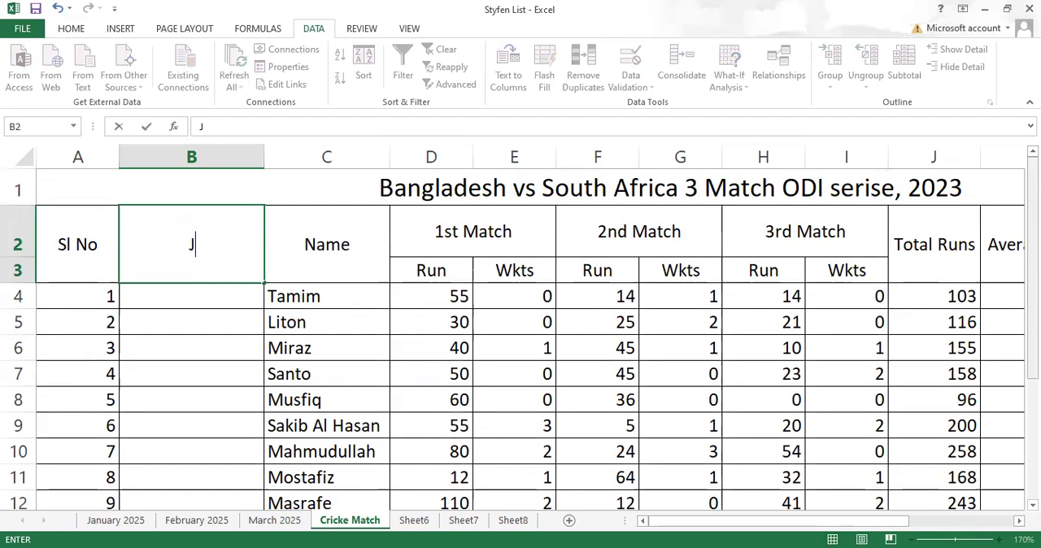
text(ersi NO)
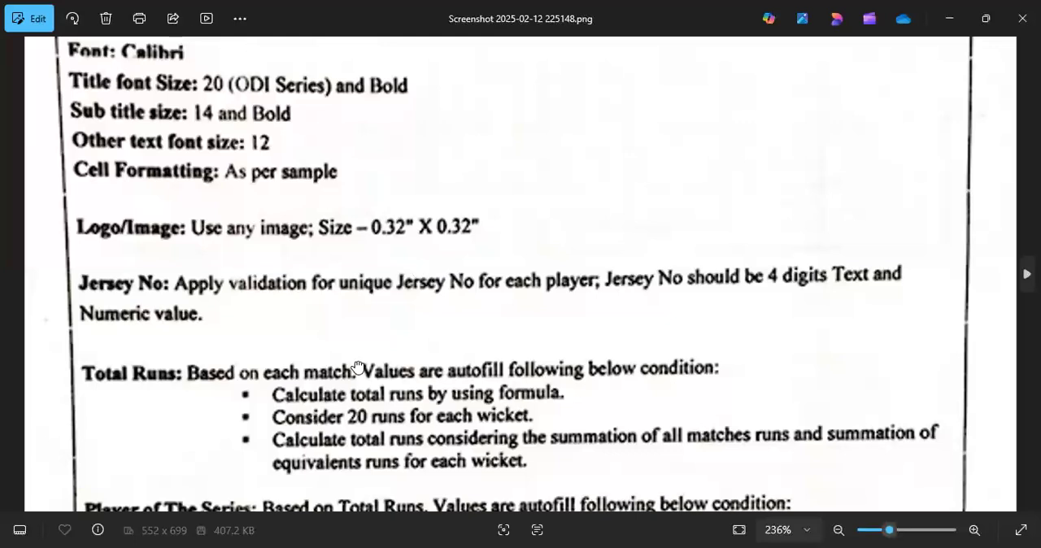
- Examine the font, formatting, logo and Jersey No requirements in the job specification screenshot in the Photos viewer
scroll(353, 365, up, 2)
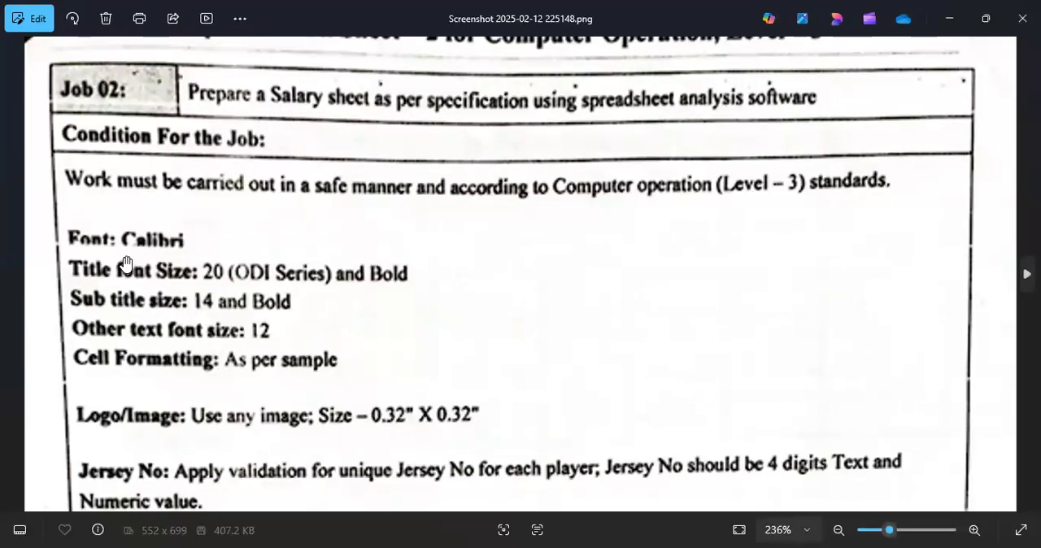
scroll(208, 233, down, 2)
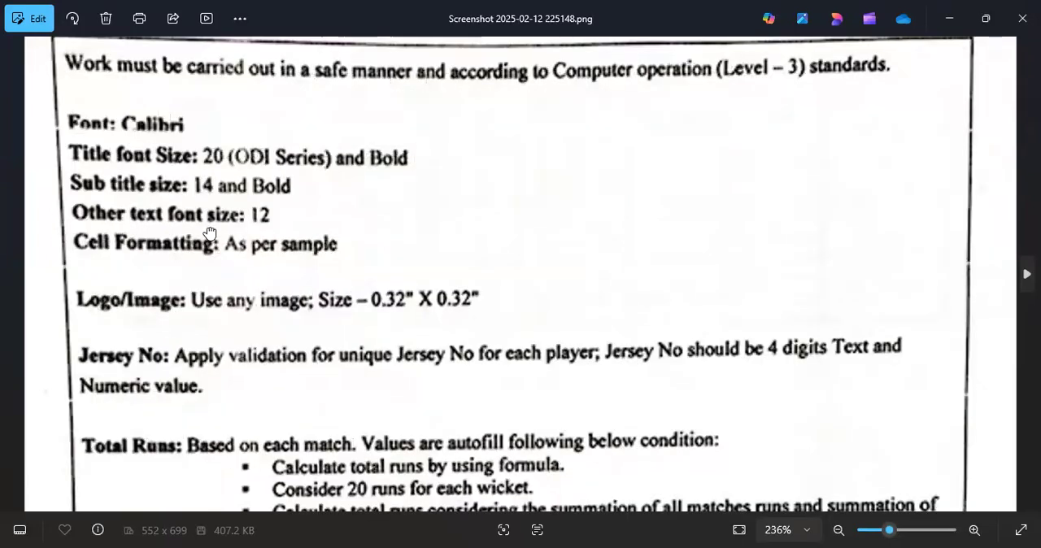
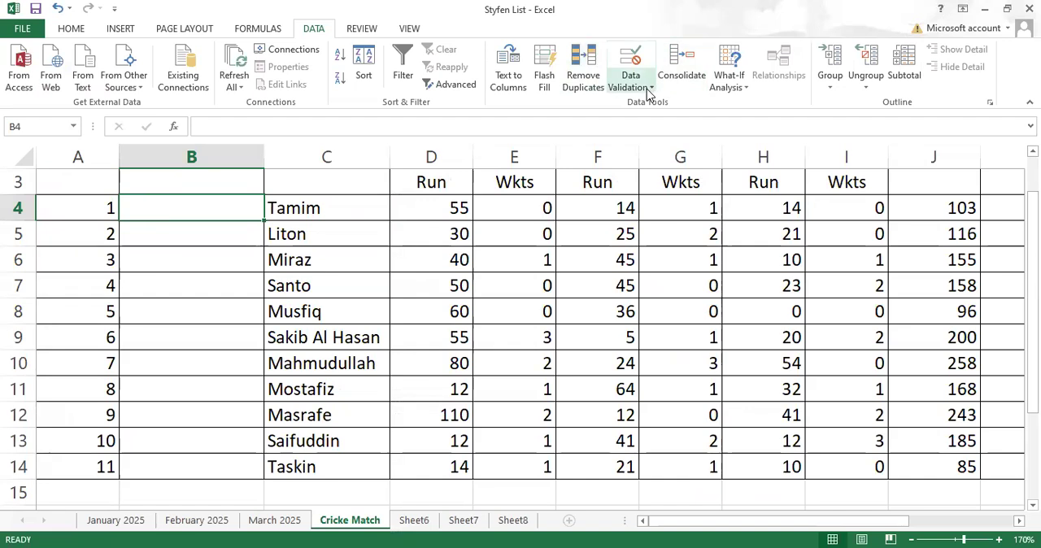
- Confirm cell B4's custom validation formula =AND(LEN(B4)=4,COUNTIF($B$4:$B$14,B4)=1) and fill the rule down to B14
click(650, 87)
click(657, 104)
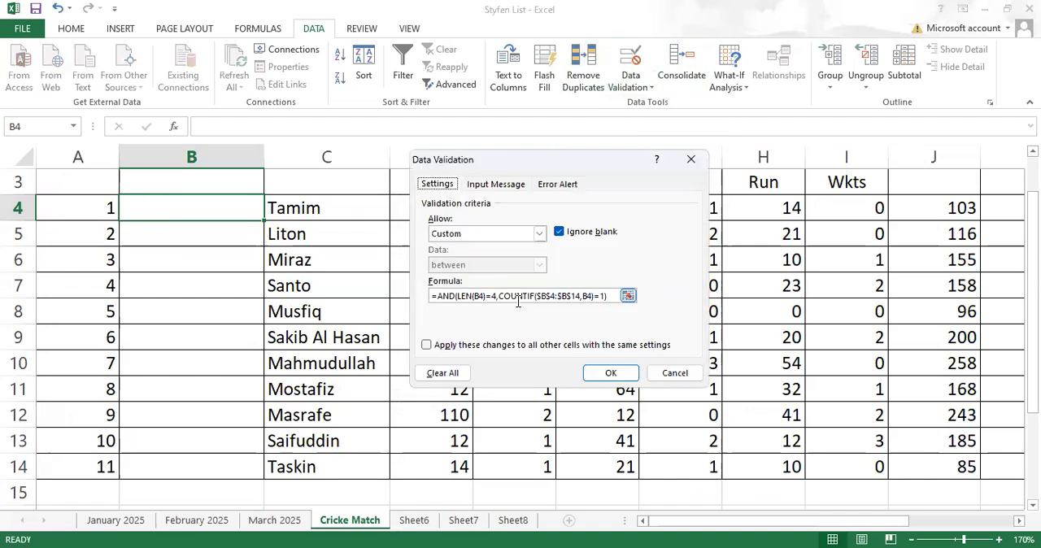
click(495, 296)
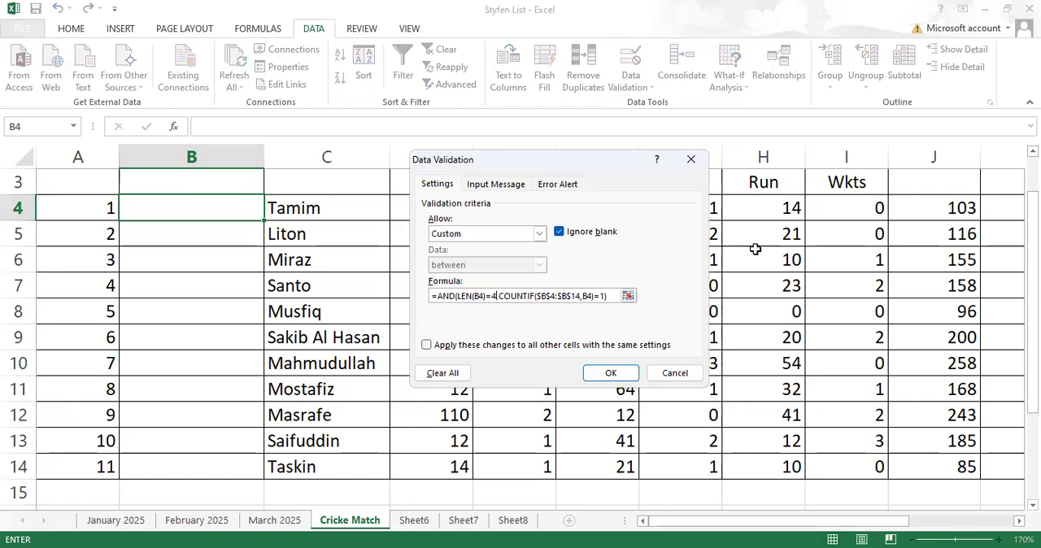
click(628, 297)
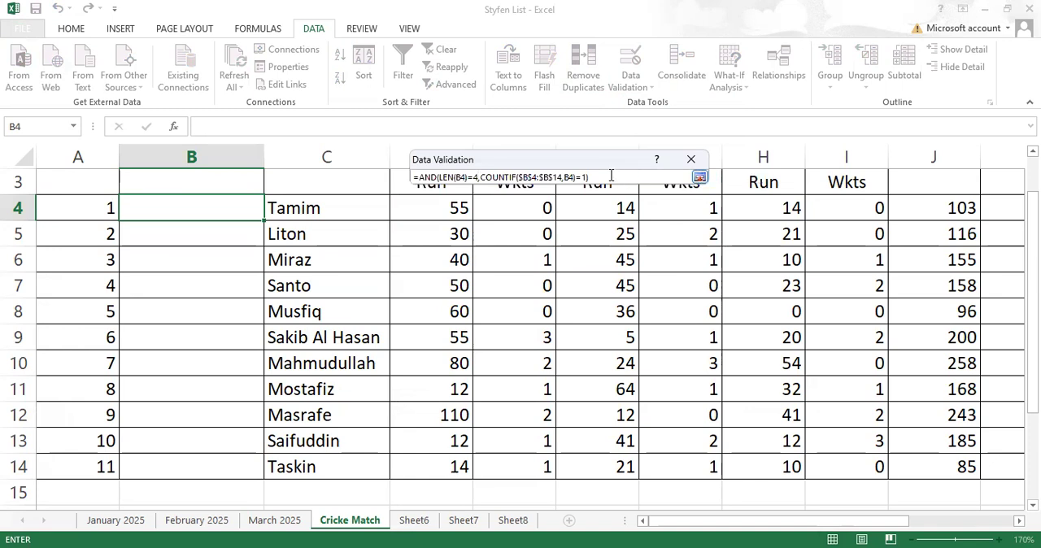
drag(610, 176, 415, 176)
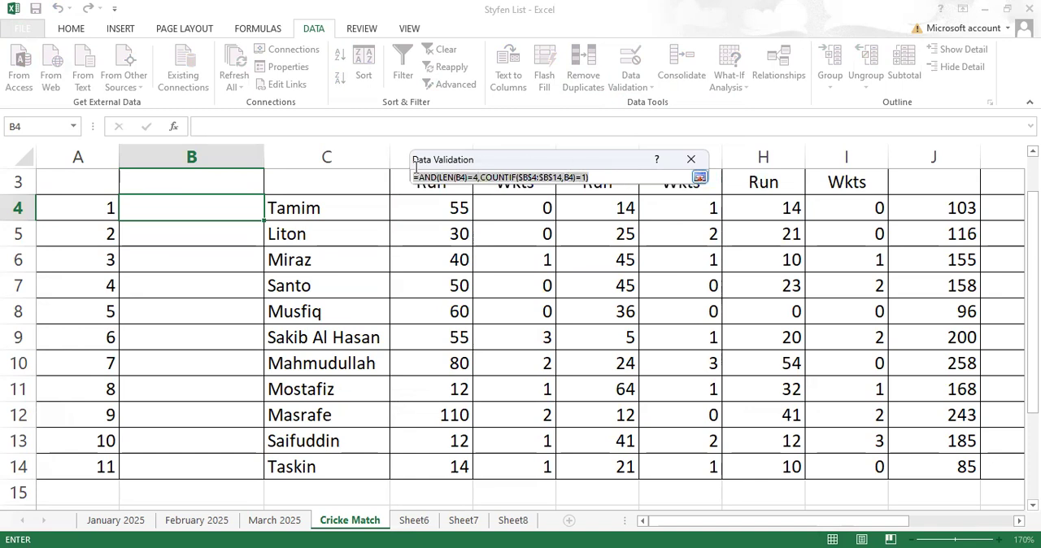
click(72, 30)
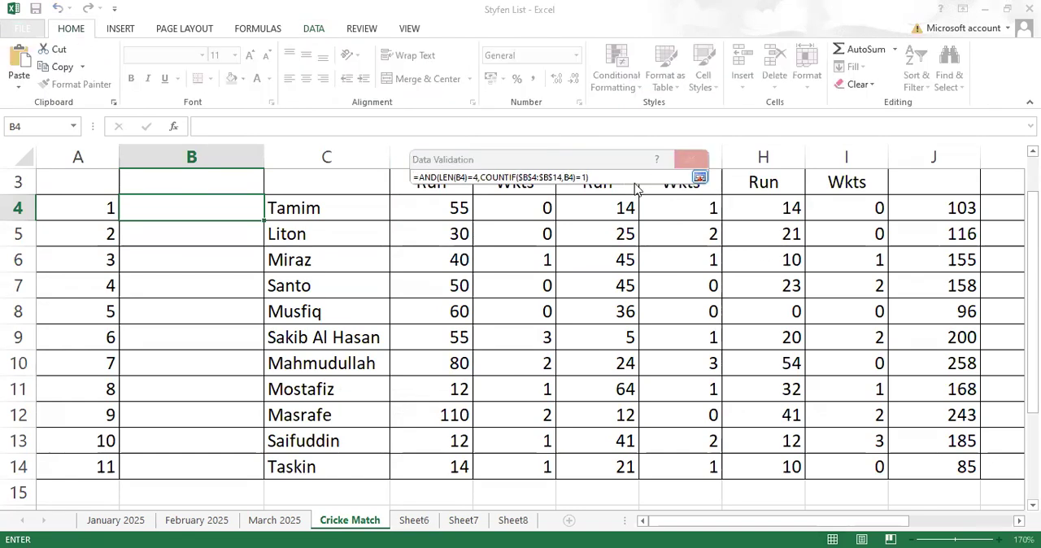
click(699, 178)
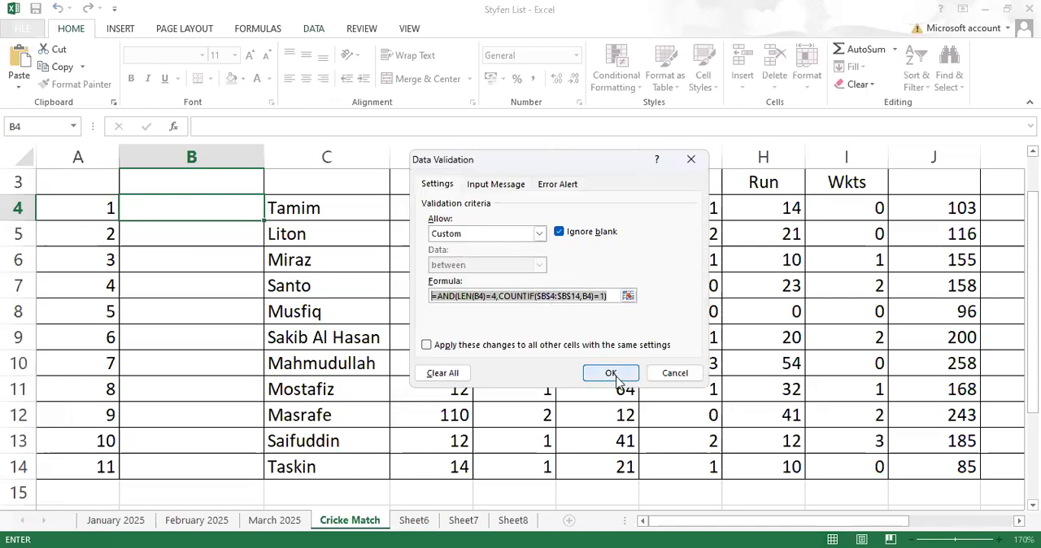
click(610, 373)
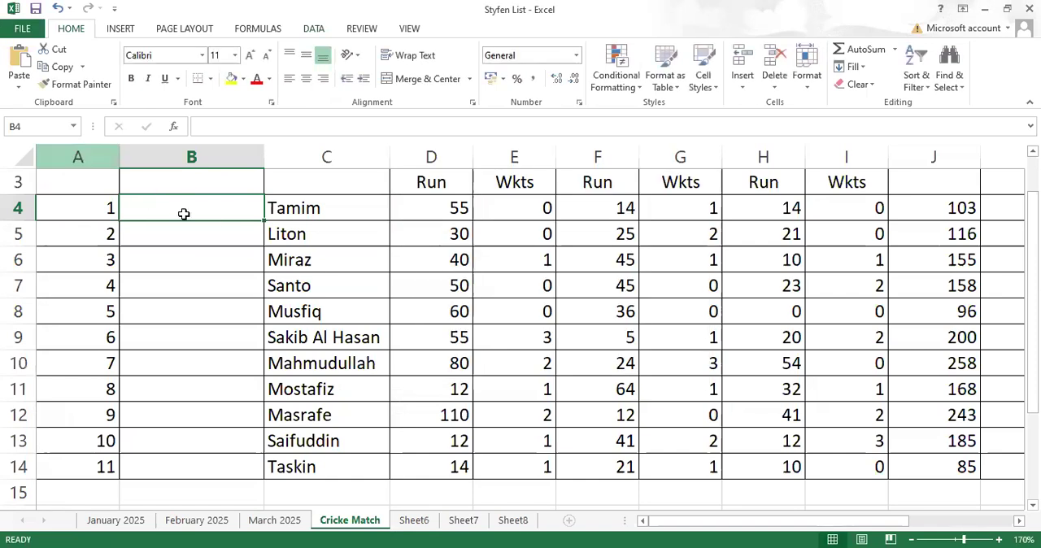
drag(262, 219, 267, 475)
- Enter the jersey numbers JN10 in cell B4 and JN45 in cell B5
click(220, 205)
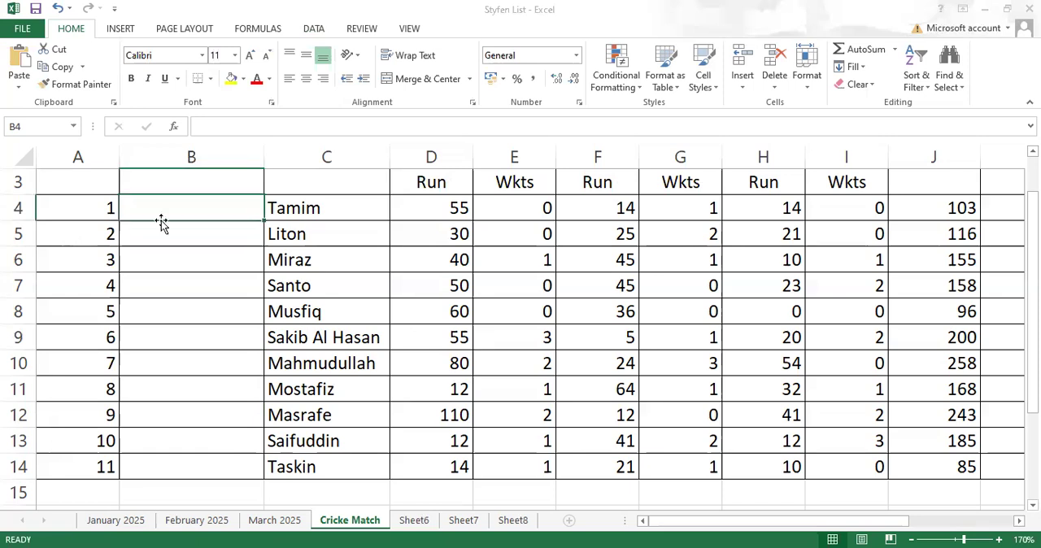
text(JN)
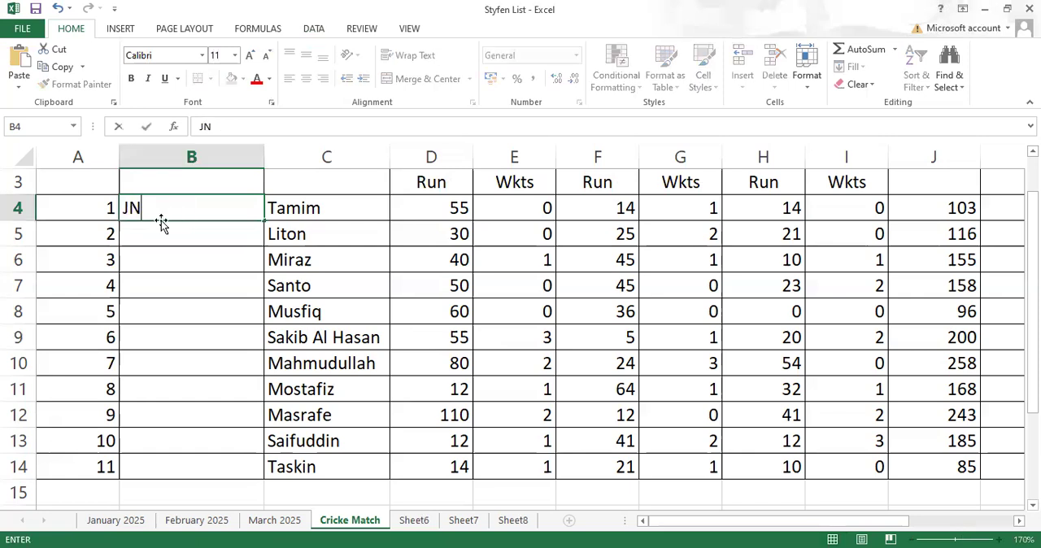
text(10)
key(Return)
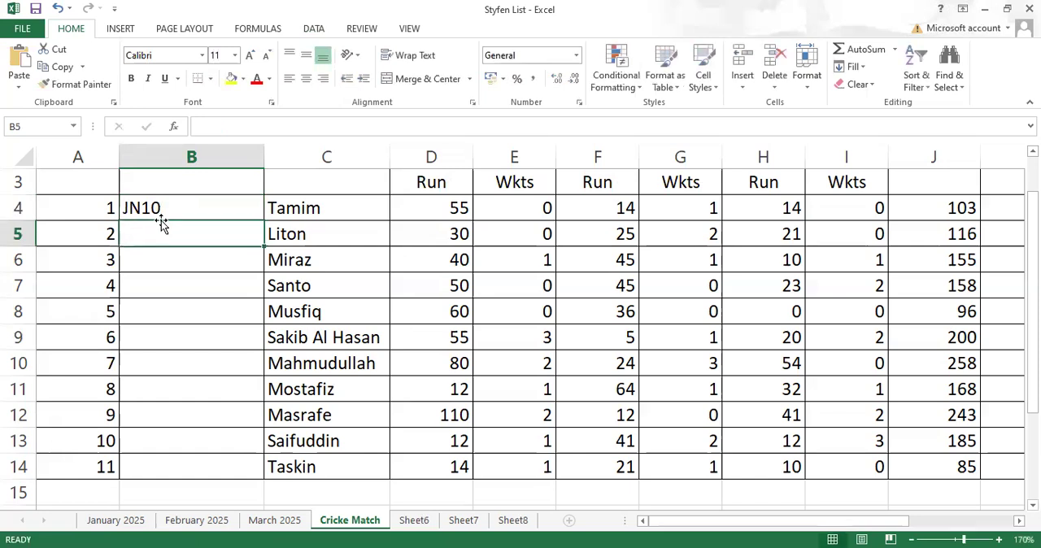
text(JN)
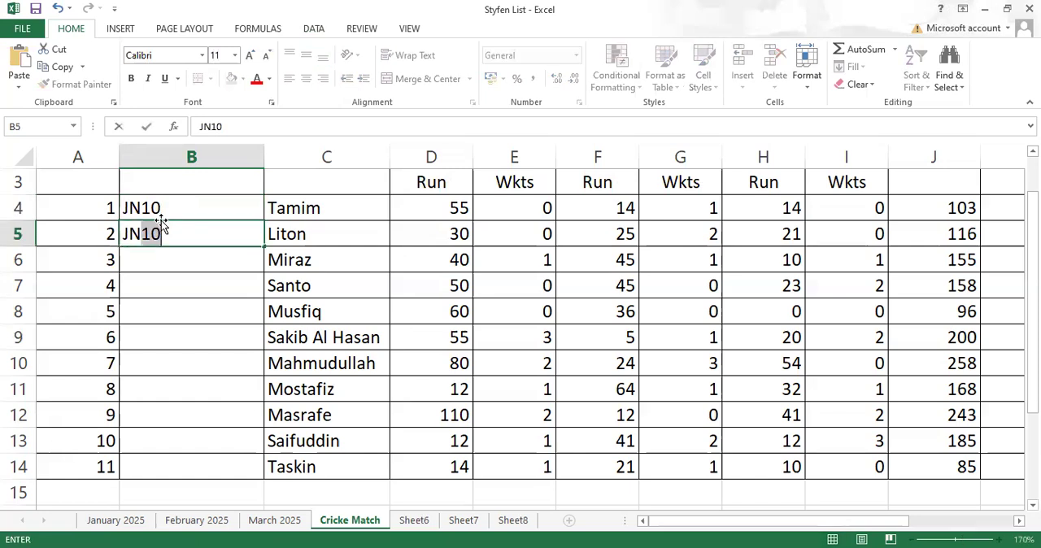
text(45)
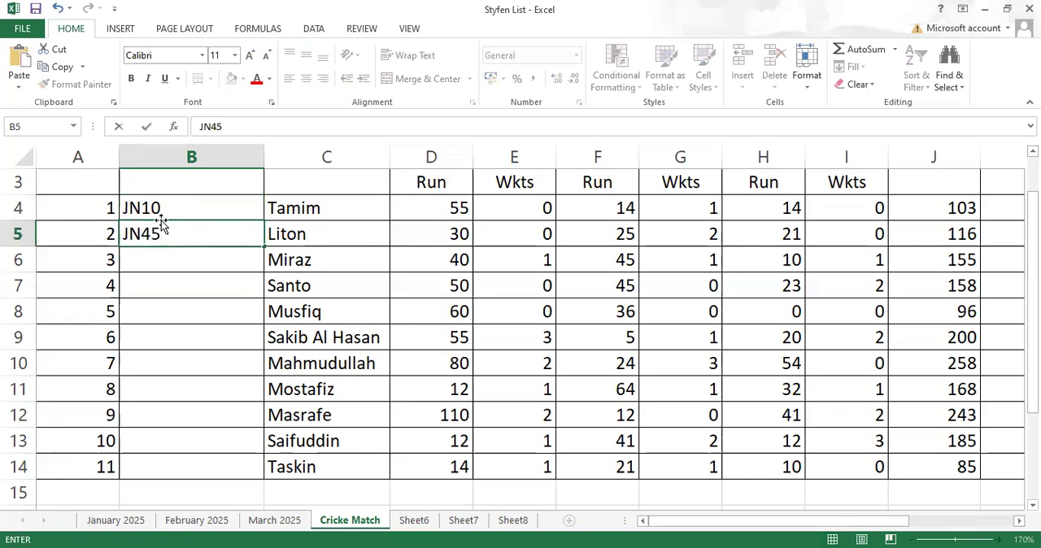
key(Return)
- Try the duplicate jersey number JN10 in cell B6 and cancel the entry
text(JN)
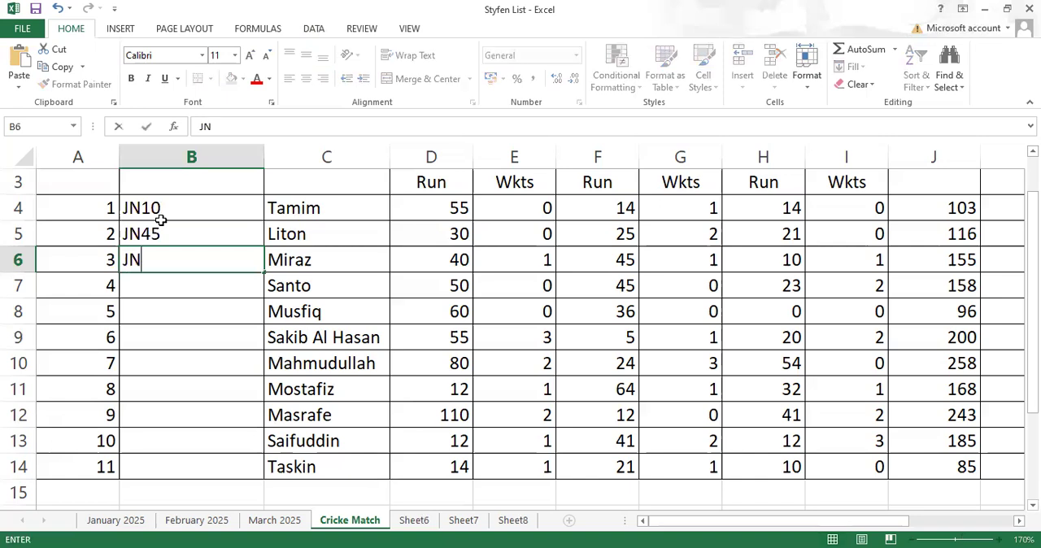
text(10)
key(Return)
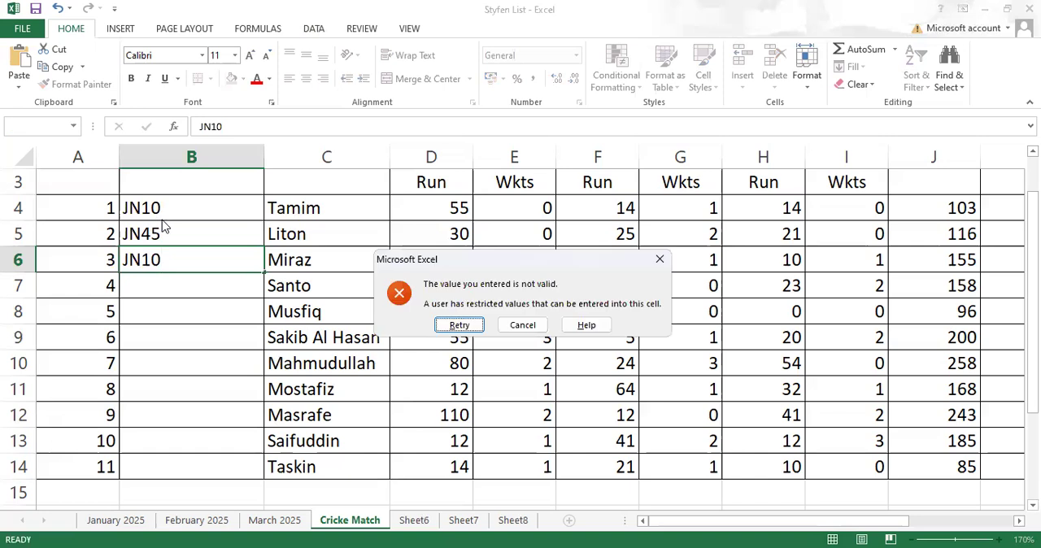
click(513, 334)
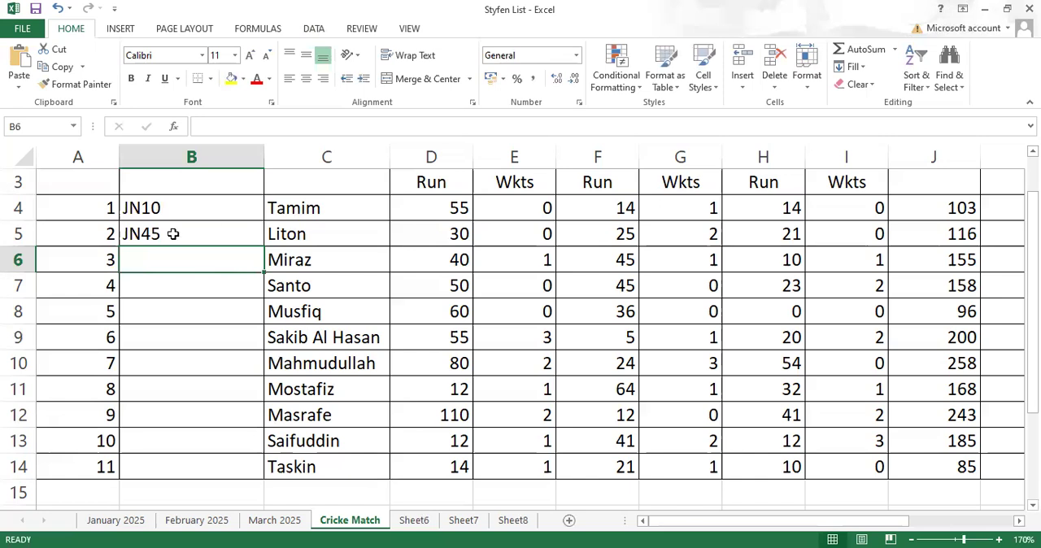
- Clear the jersey numbers in cells B4:B5 and undo the deletion
drag(216, 209, 219, 226)
key(Delete)
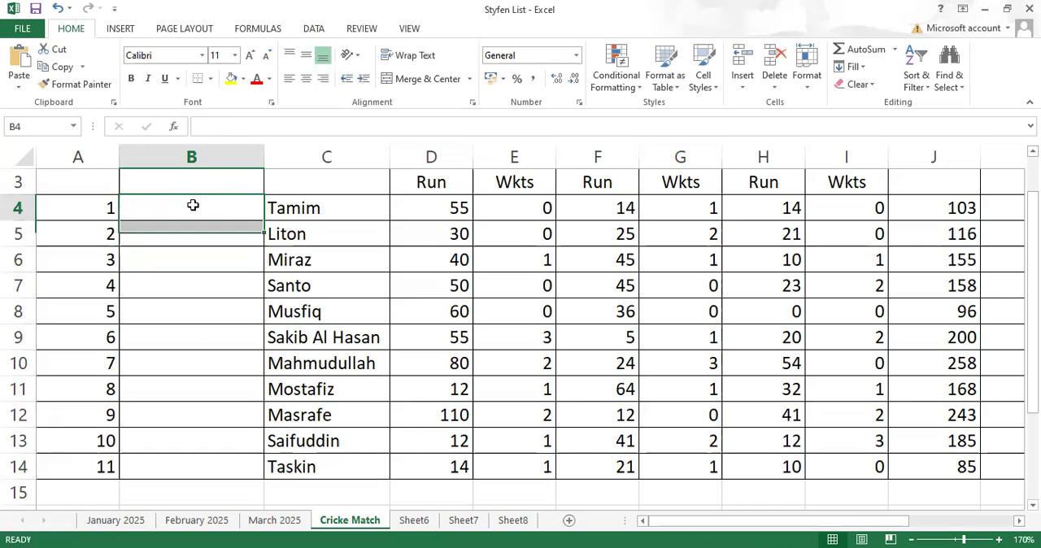
click(192, 205)
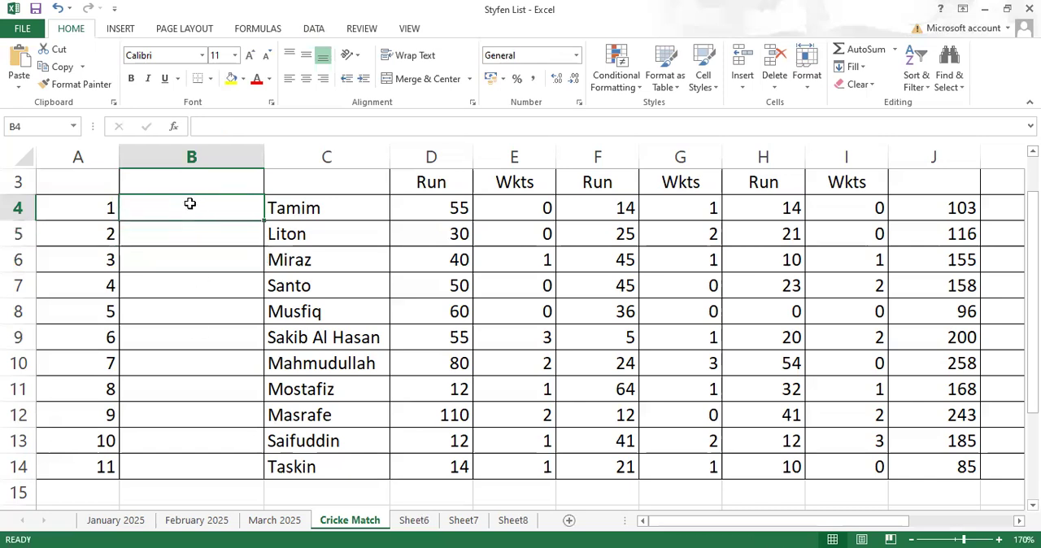
key(ctrl+z)
click(163, 264)
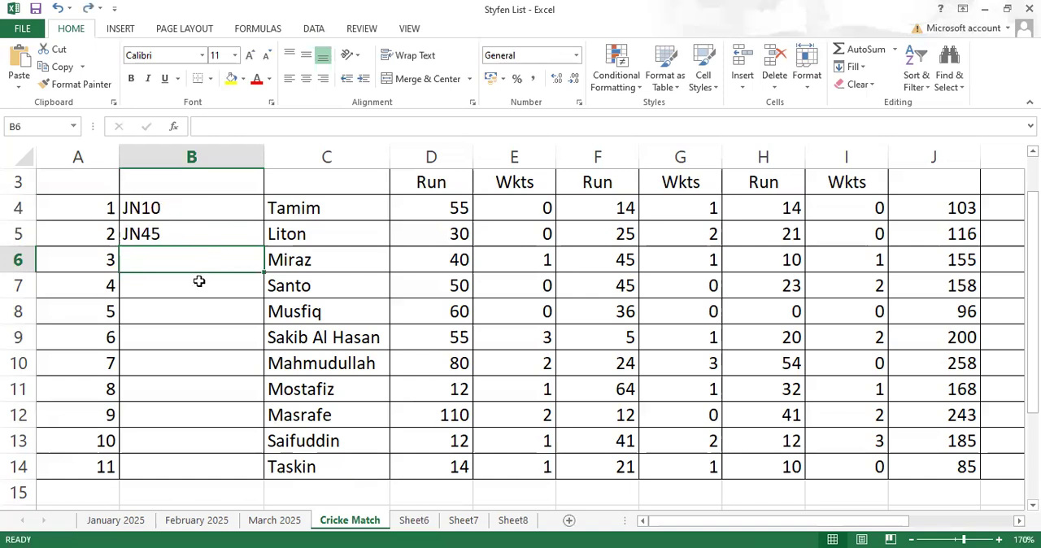
click(192, 209)
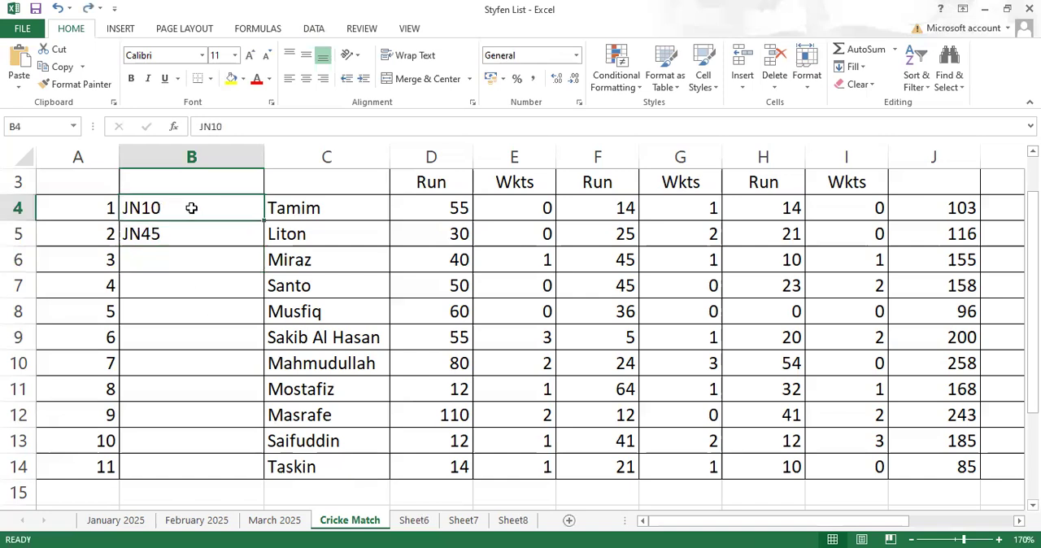
click(185, 261)
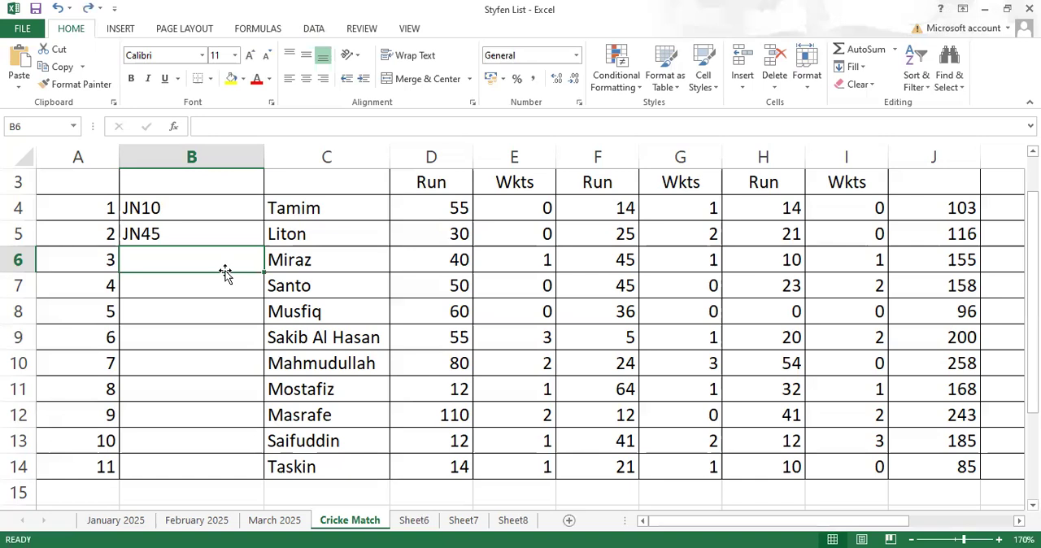
- Fill the jersey number series from JN45 in cell B5 down to B14 and save the workbook
click(214, 234)
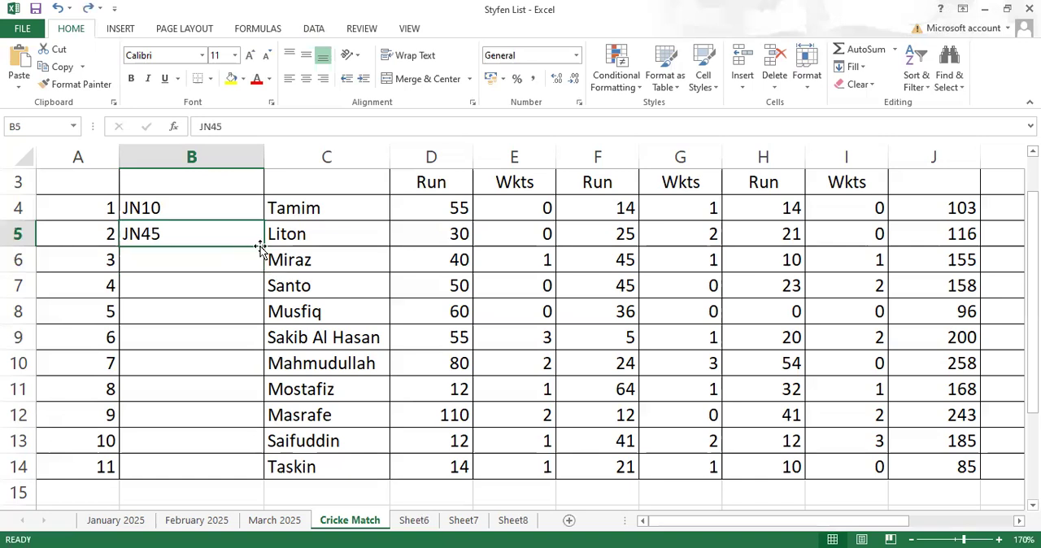
drag(263, 246, 249, 471)
click(174, 261)
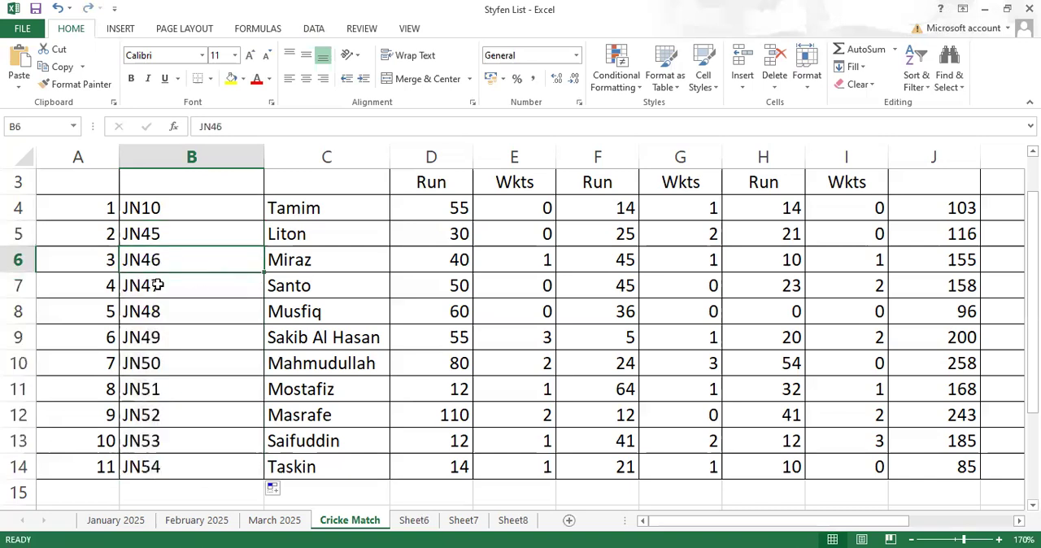
click(165, 365)
click(179, 418)
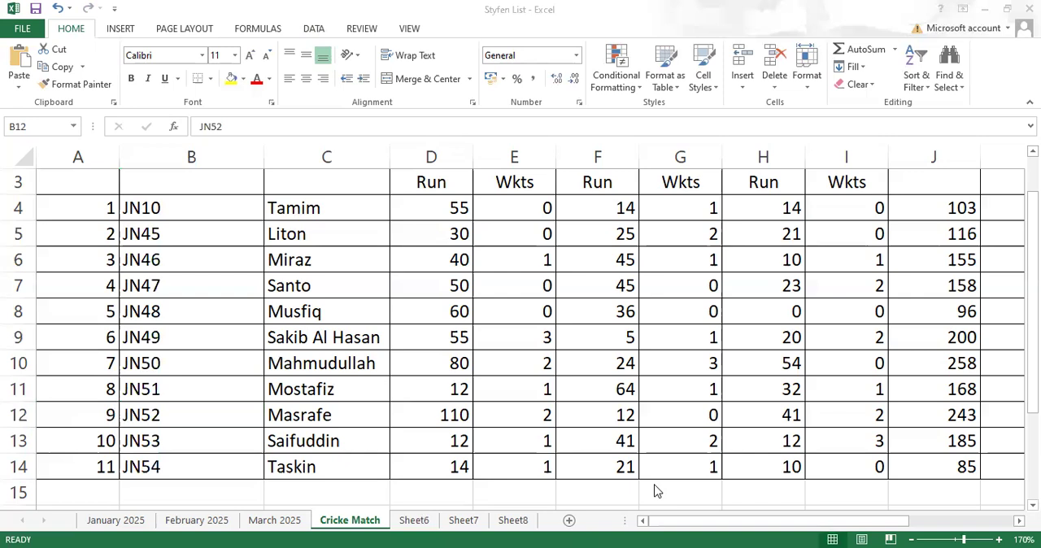
click(35, 9)
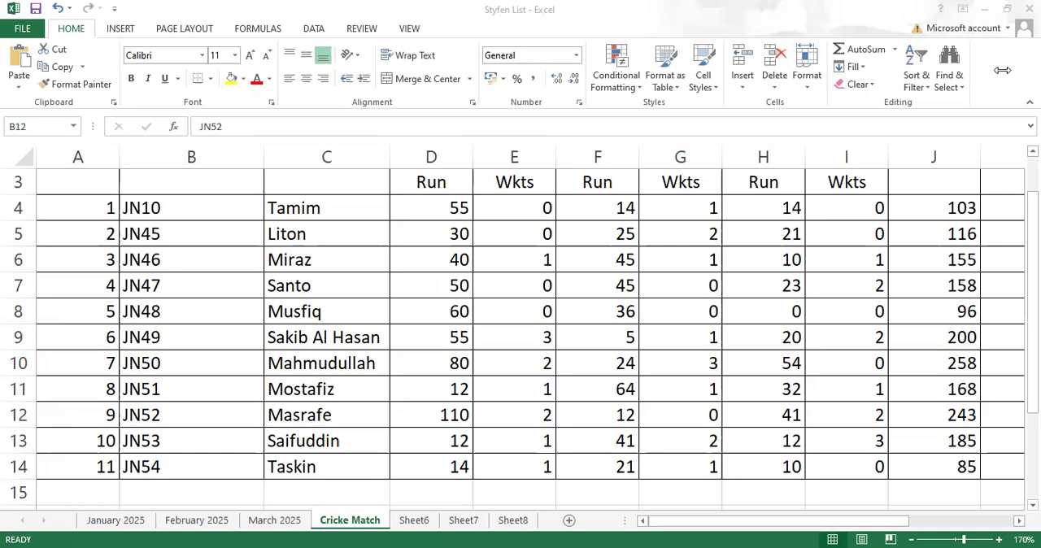
- Delete the Total Runs formula from cell J4
click(701, 522)
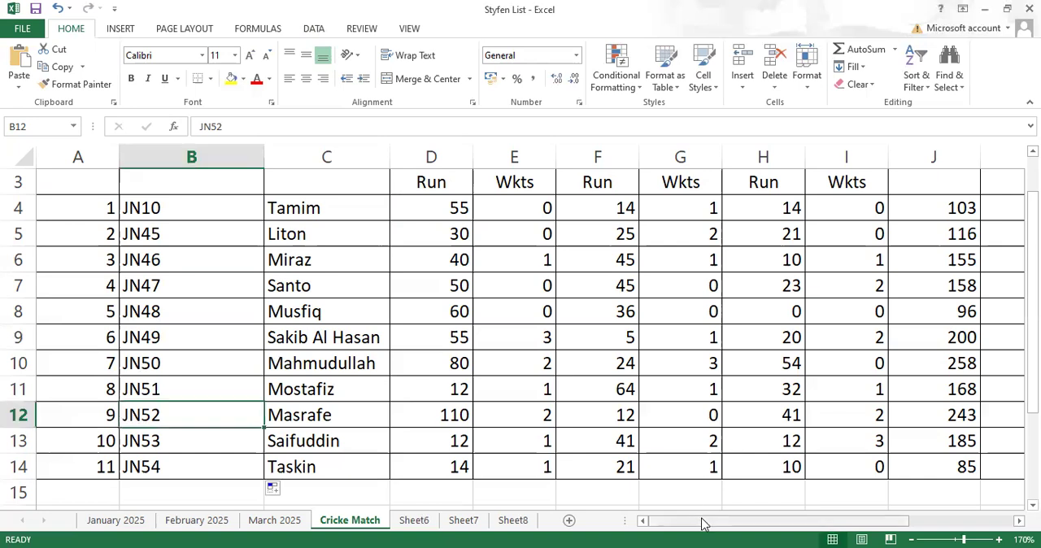
drag(704, 527, 814, 521)
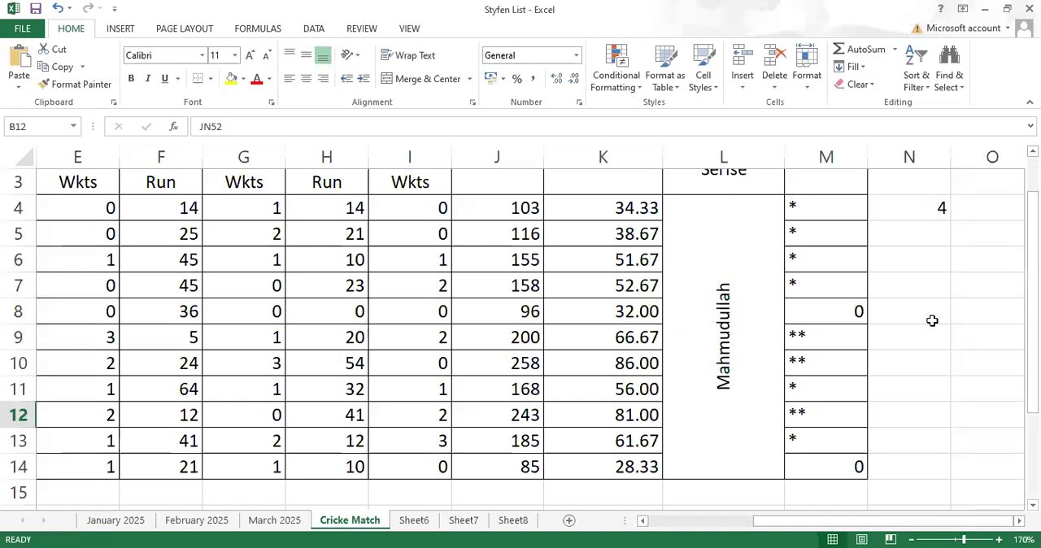
click(929, 319)
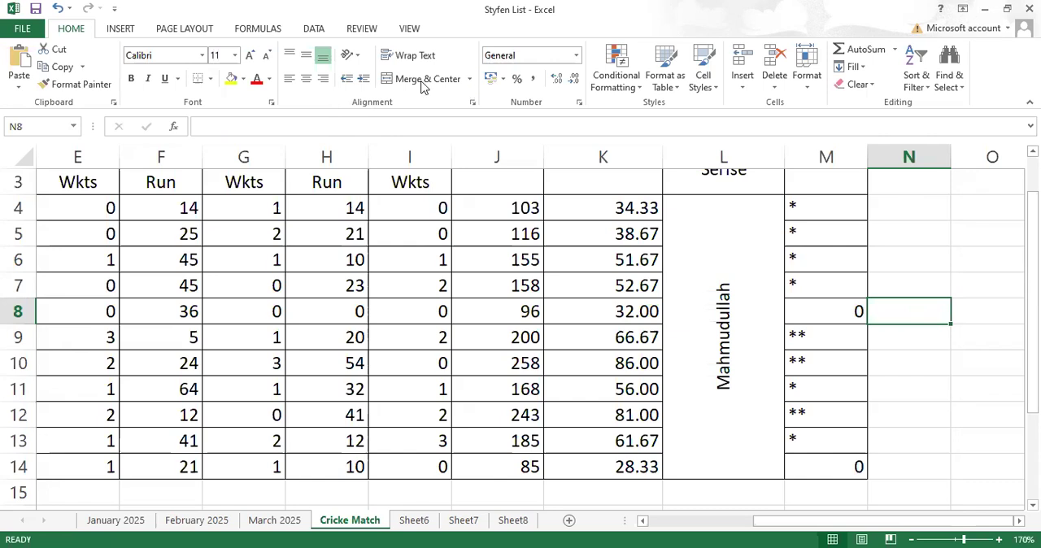
scroll(688, 372, up, 1)
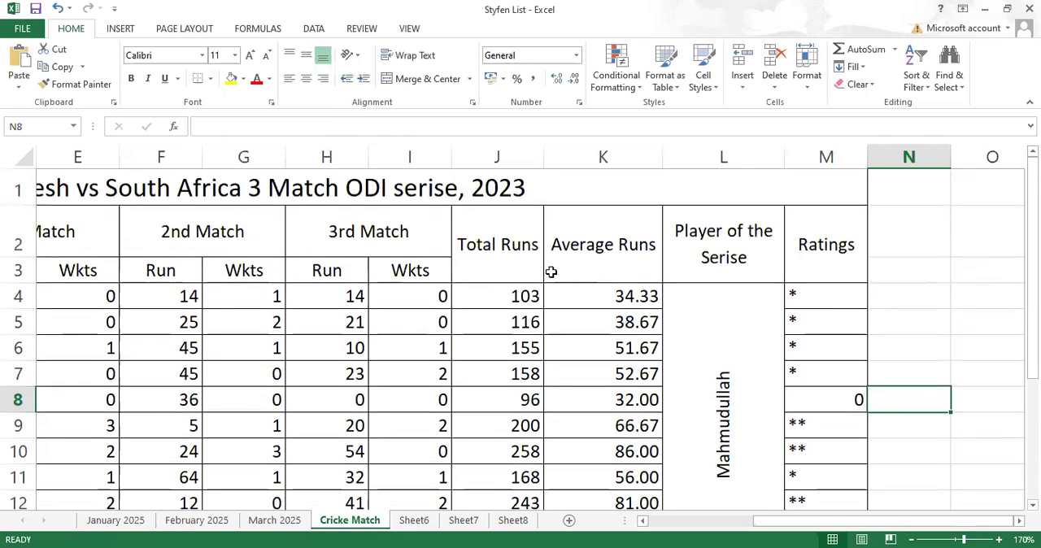
click(510, 300)
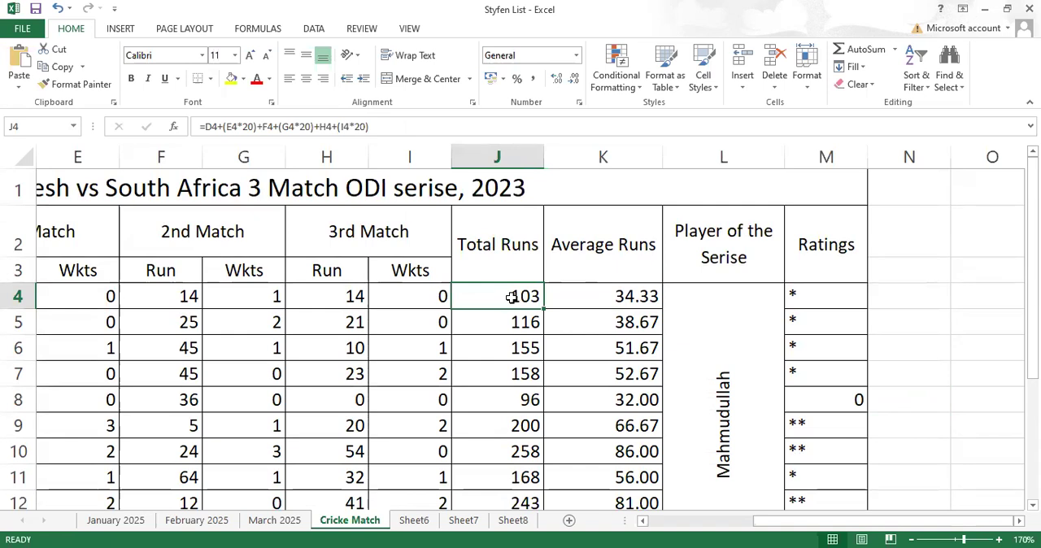
double_click(510, 297)
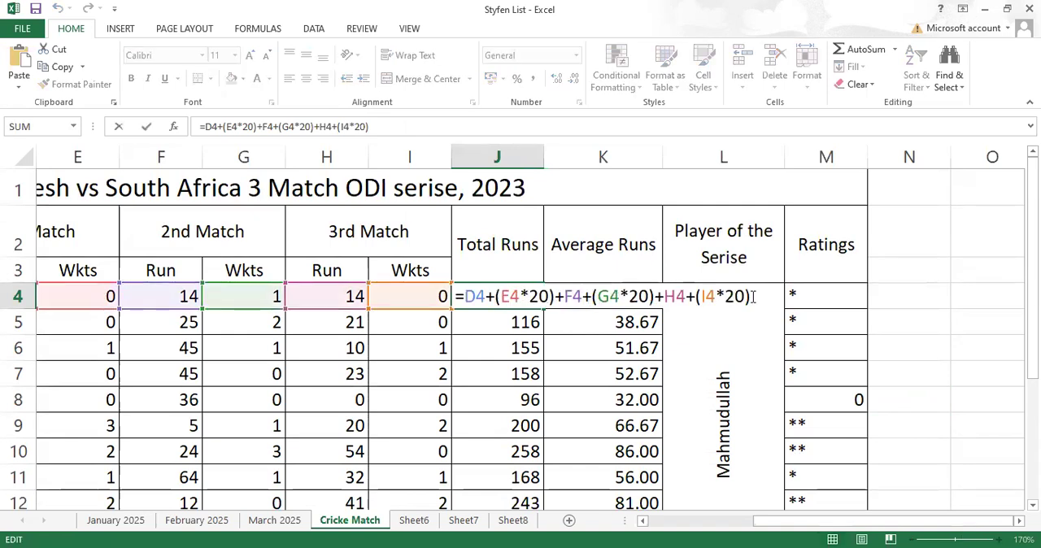
drag(753, 297, 455, 296)
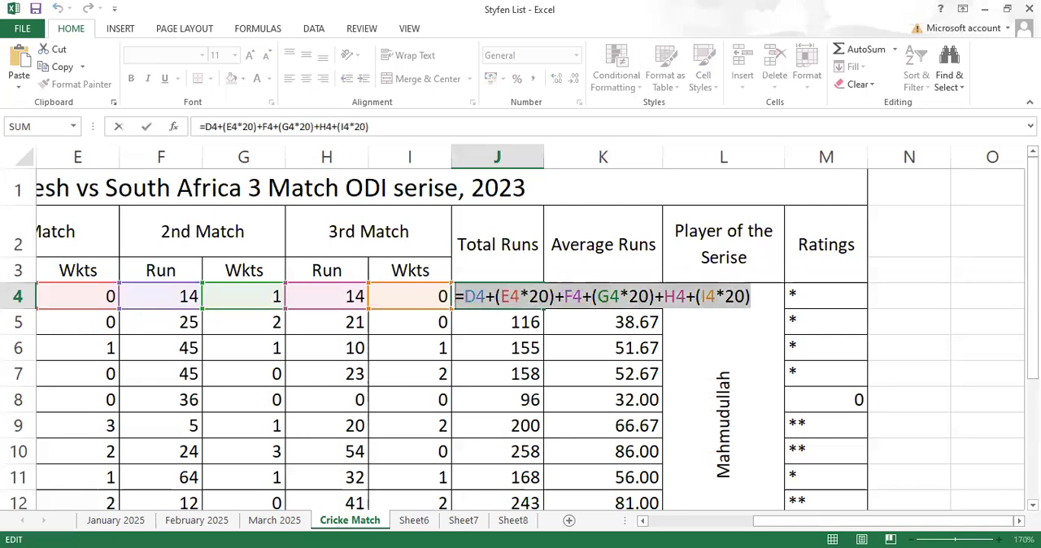
key(BackSpace)
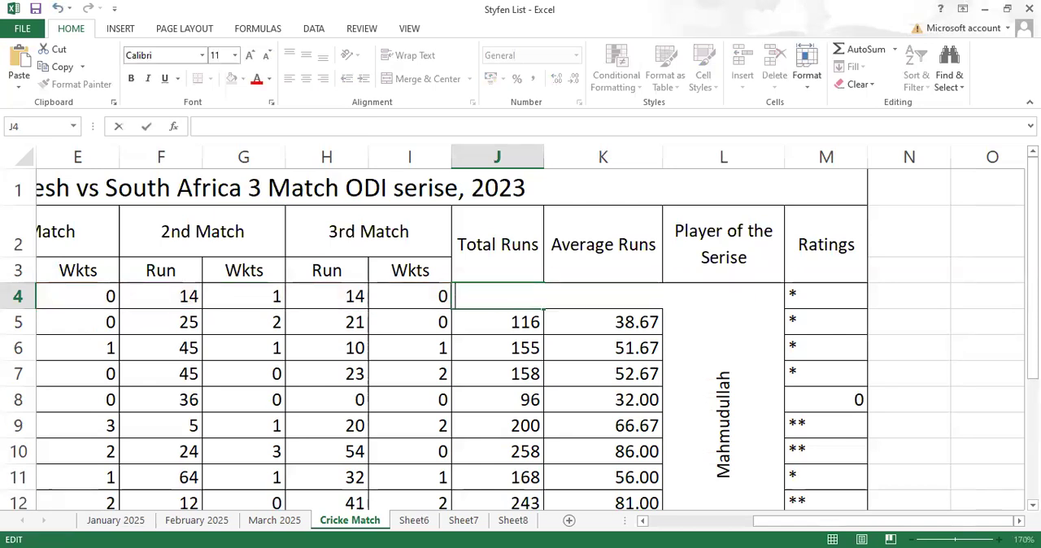
click(551, 348)
- Clear the remaining Total Runs formulas in J5:J14 and select cell J4
click(517, 322)
drag(521, 521, 521, 458)
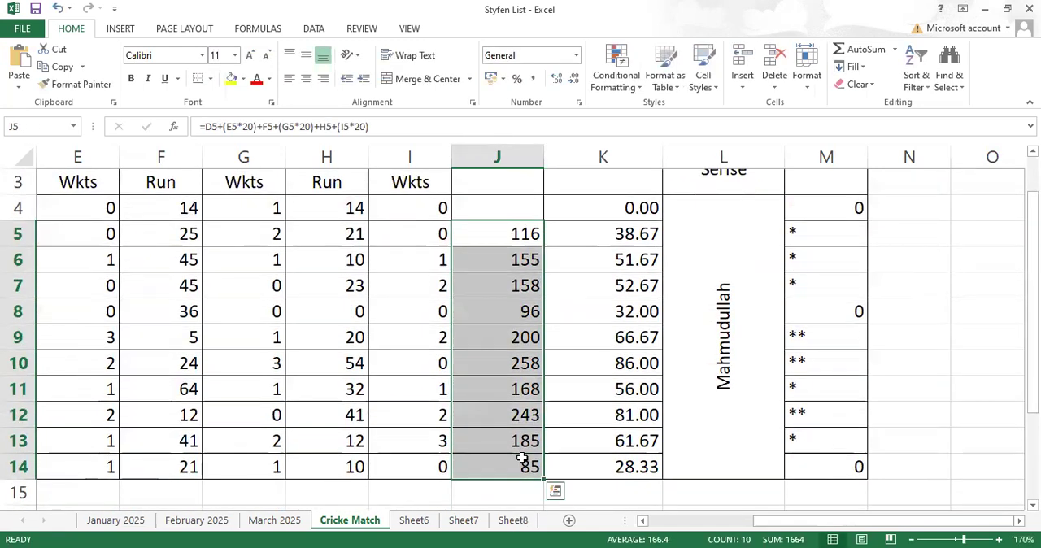
key(Delete)
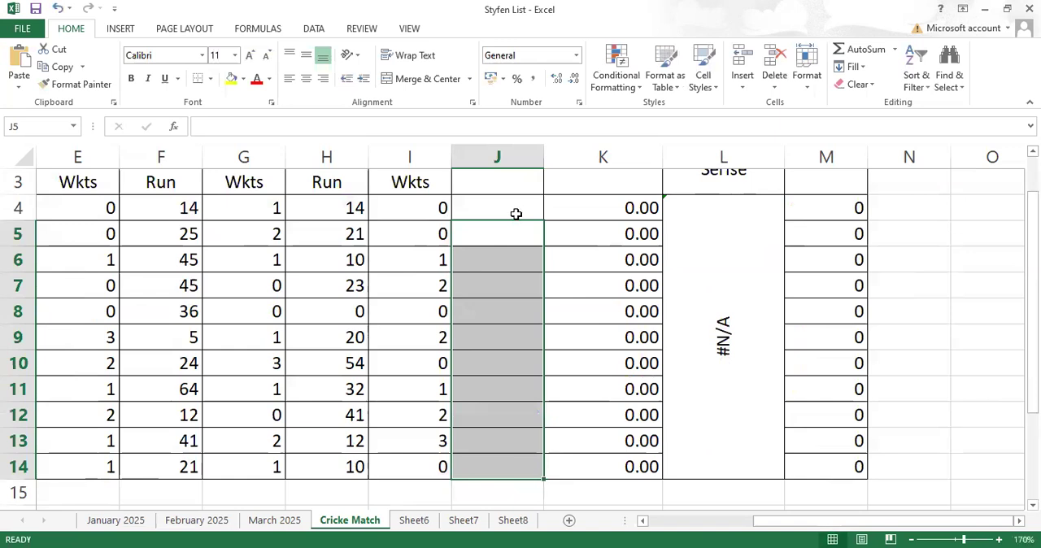
click(516, 213)
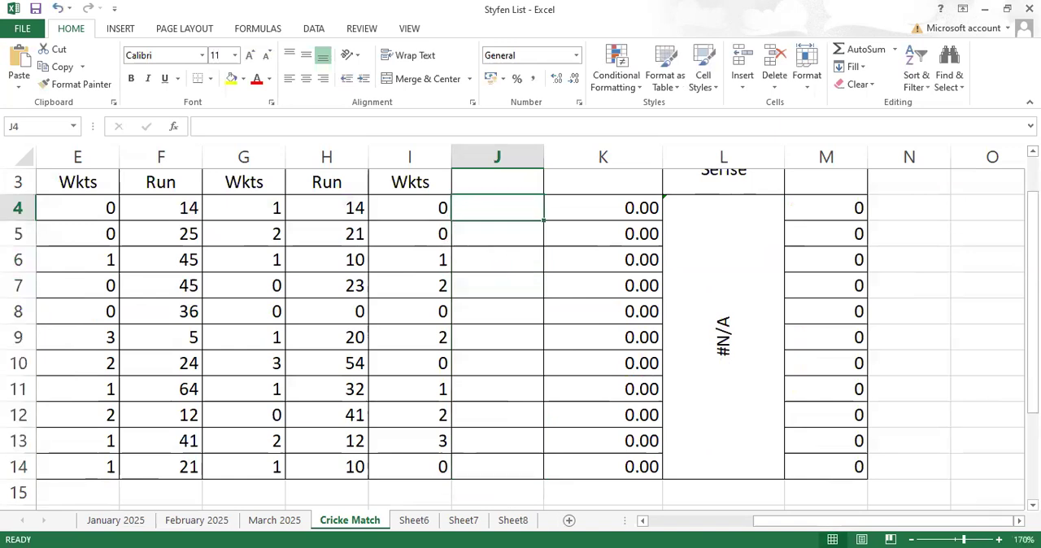